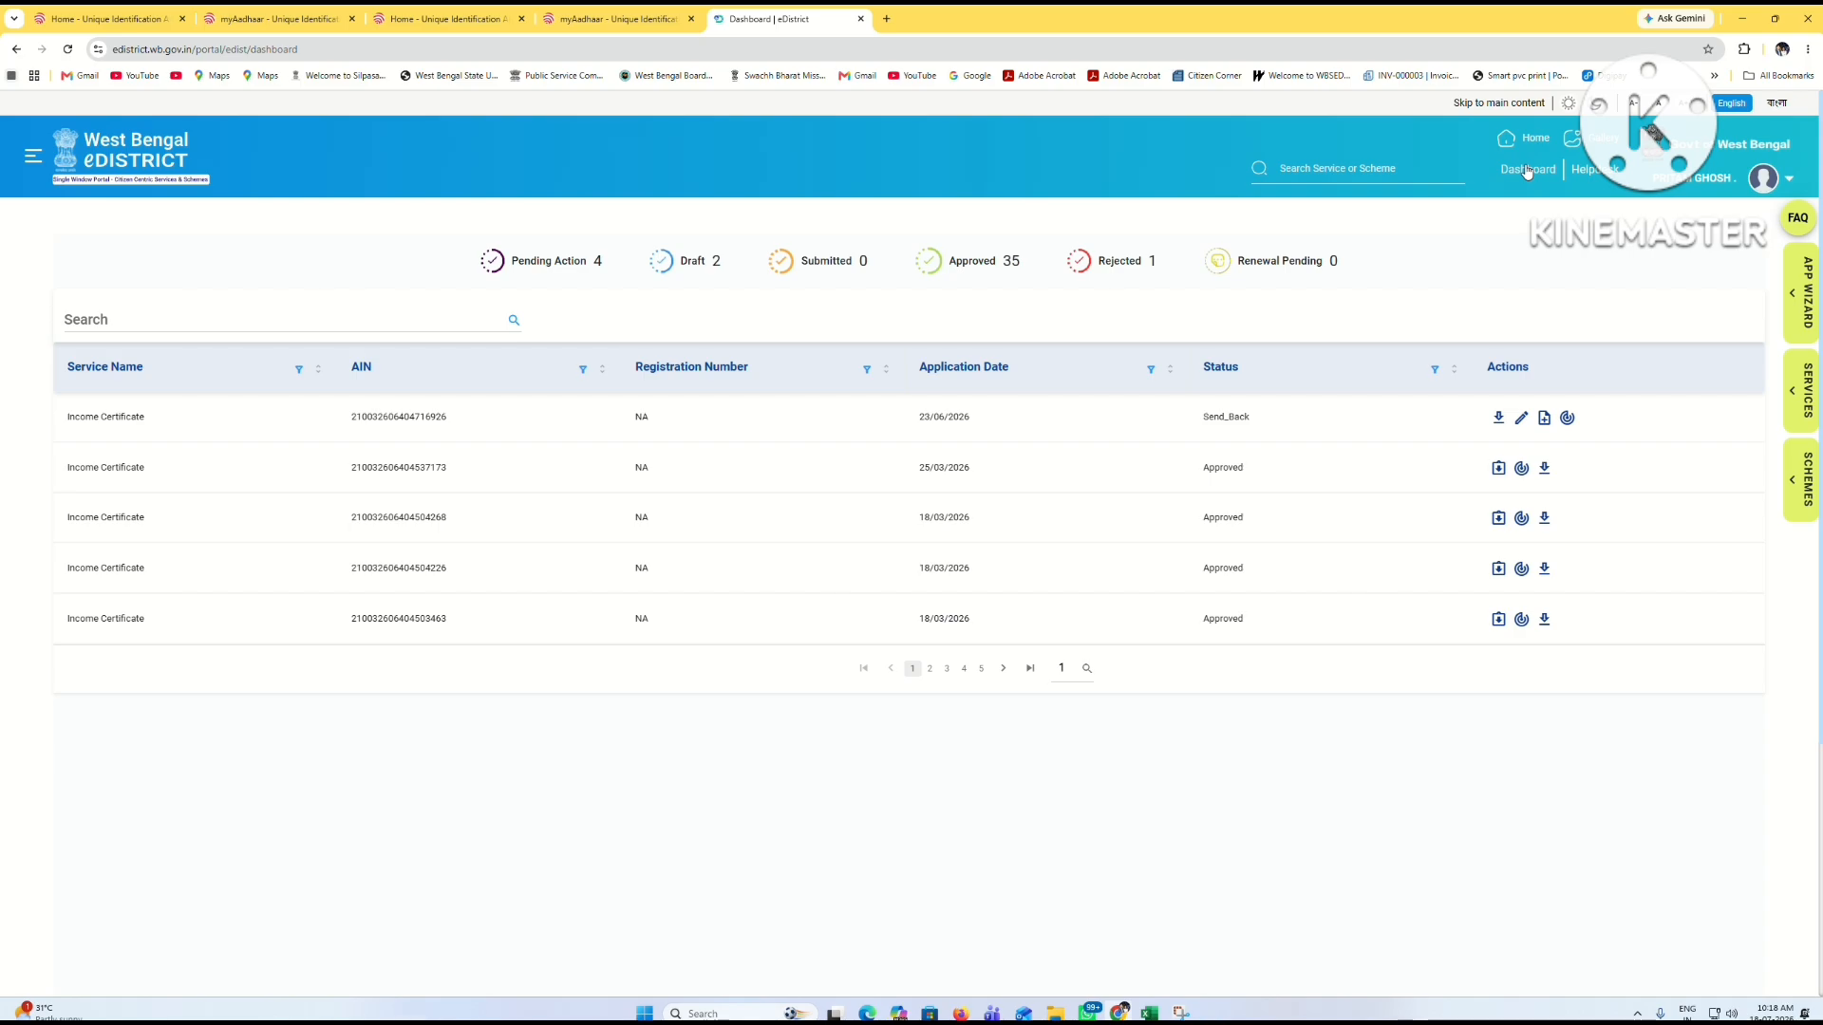
Step: Start an Issuance of Certified Copy of RoR application under Land & Land Reforms and accept its terms
{"action": "left_click", "coordinate": [1800, 397]}
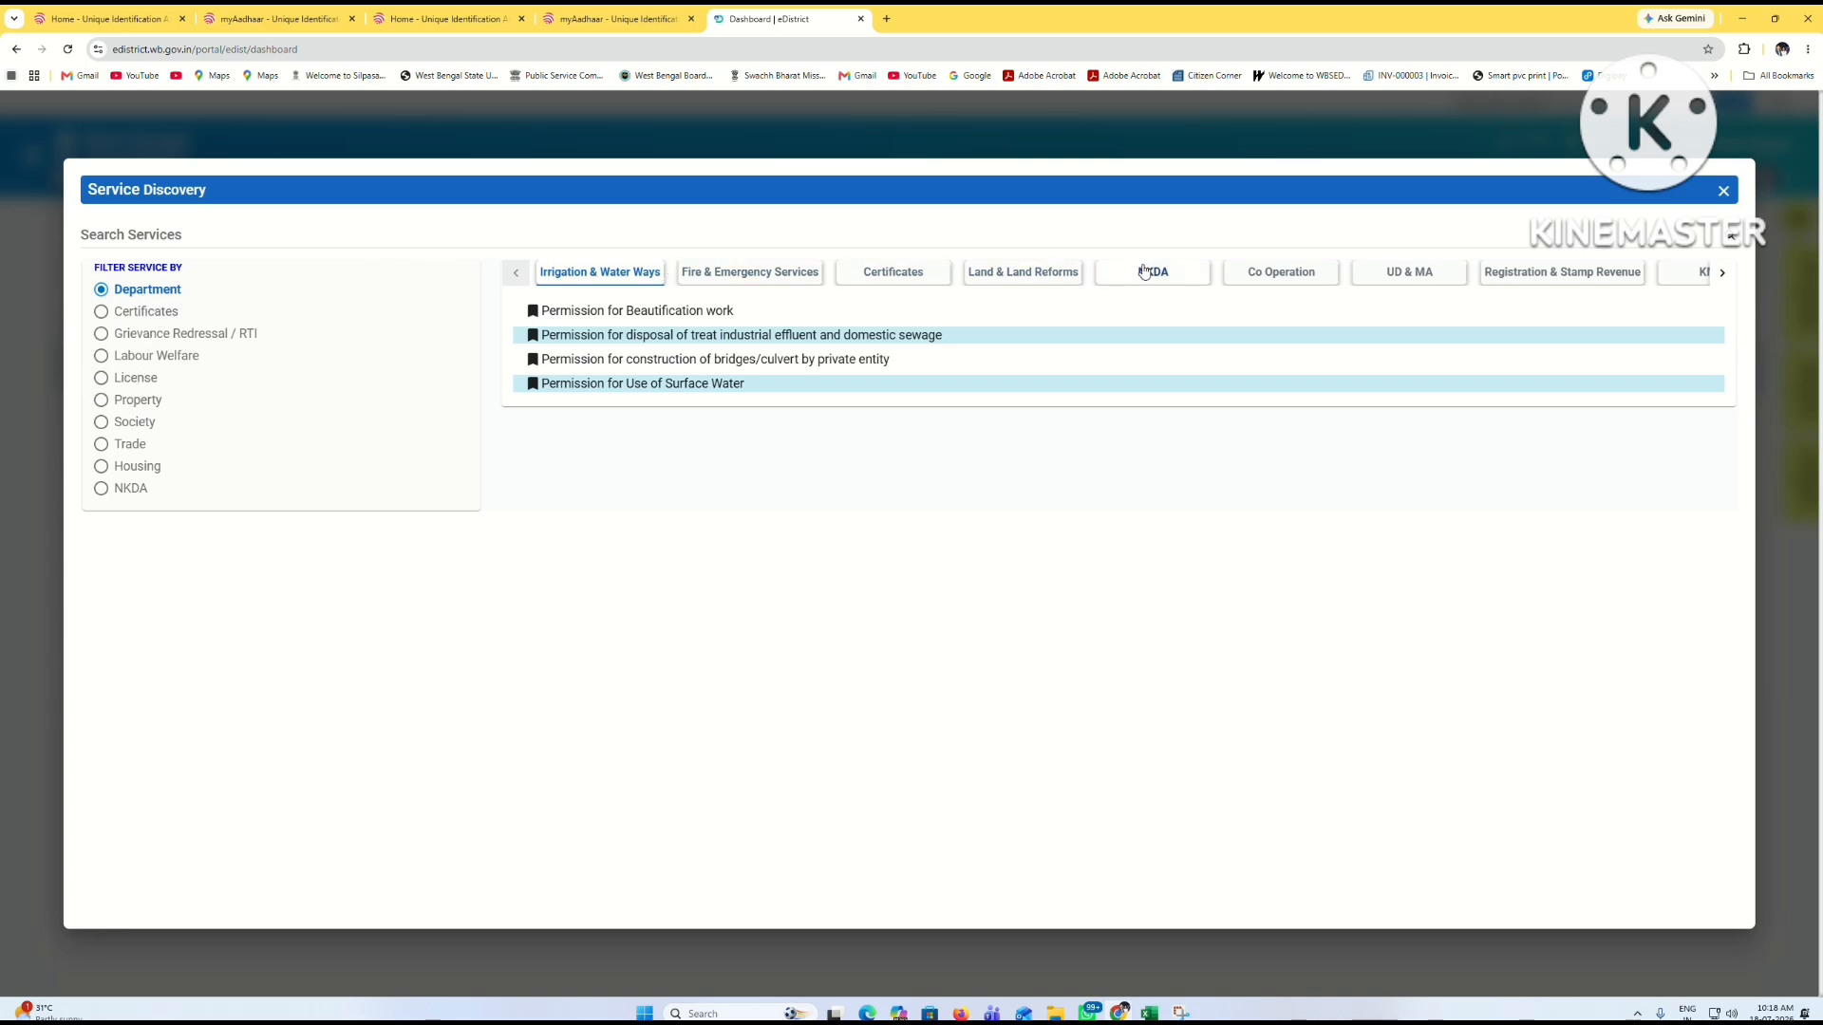
{"action": "left_click", "coordinate": [1023, 280]}
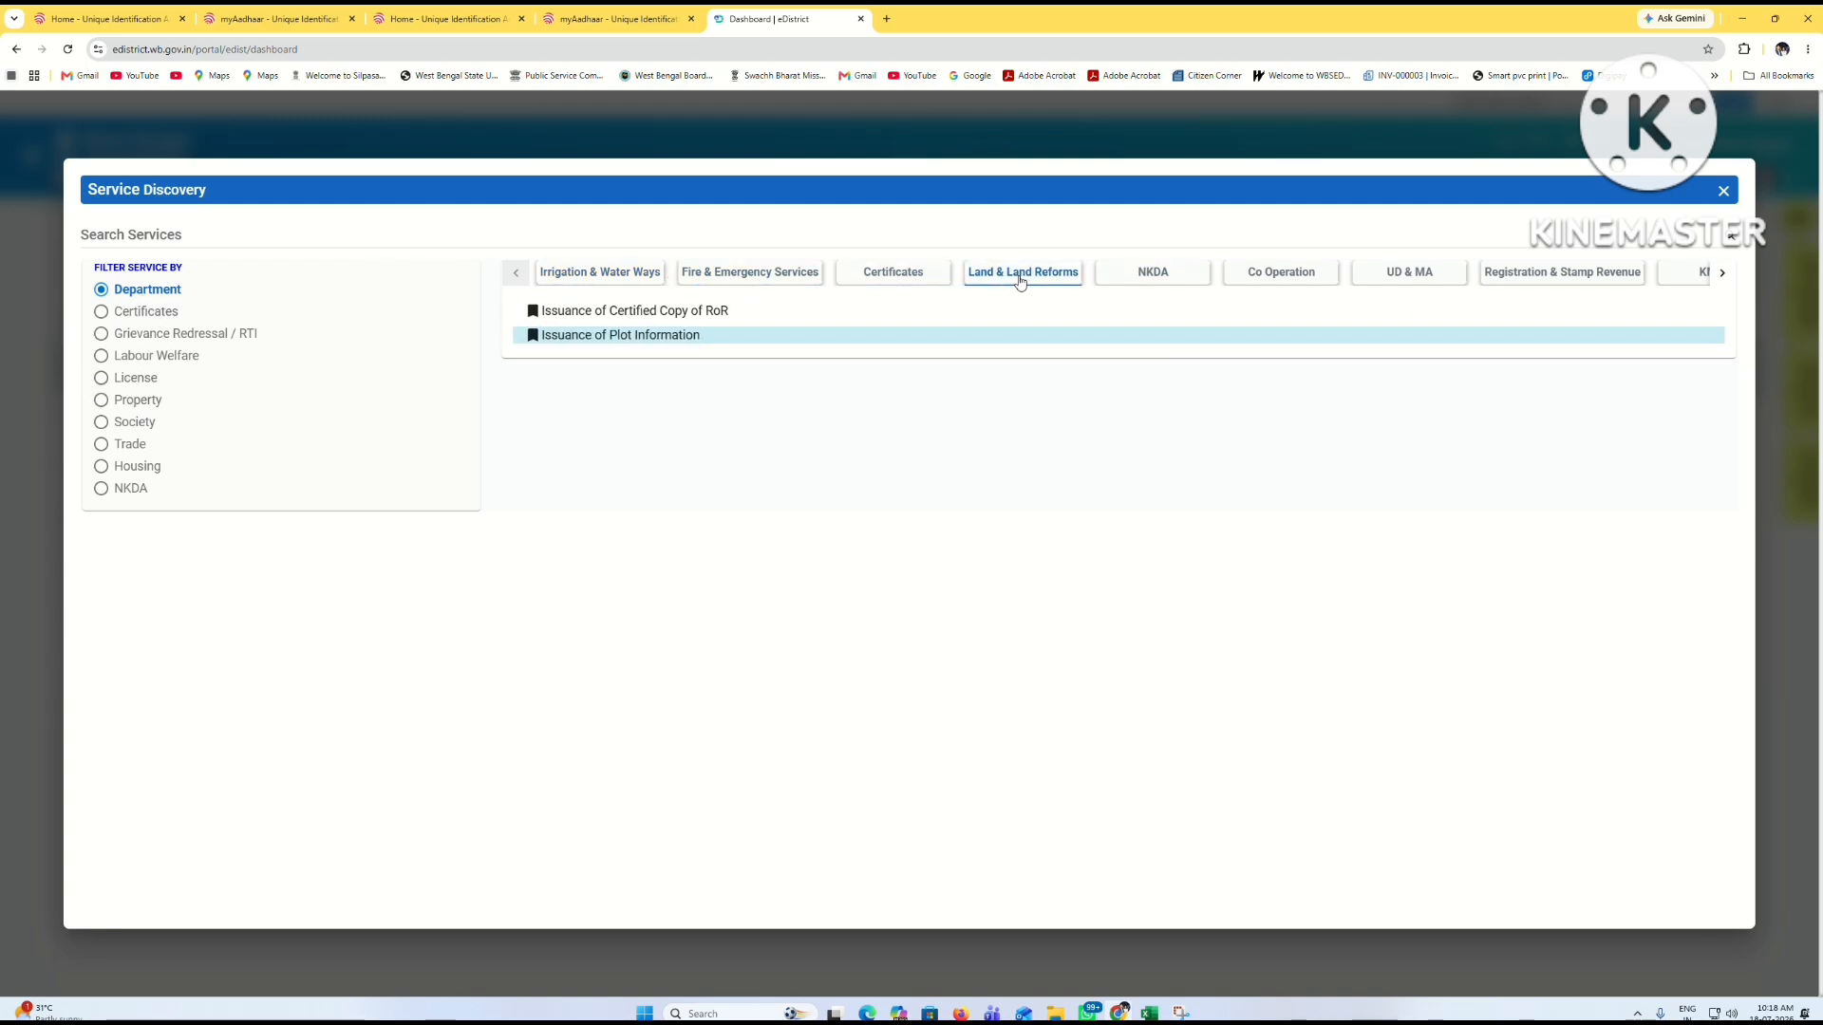
{"action": "left_click", "coordinate": [653, 310]}
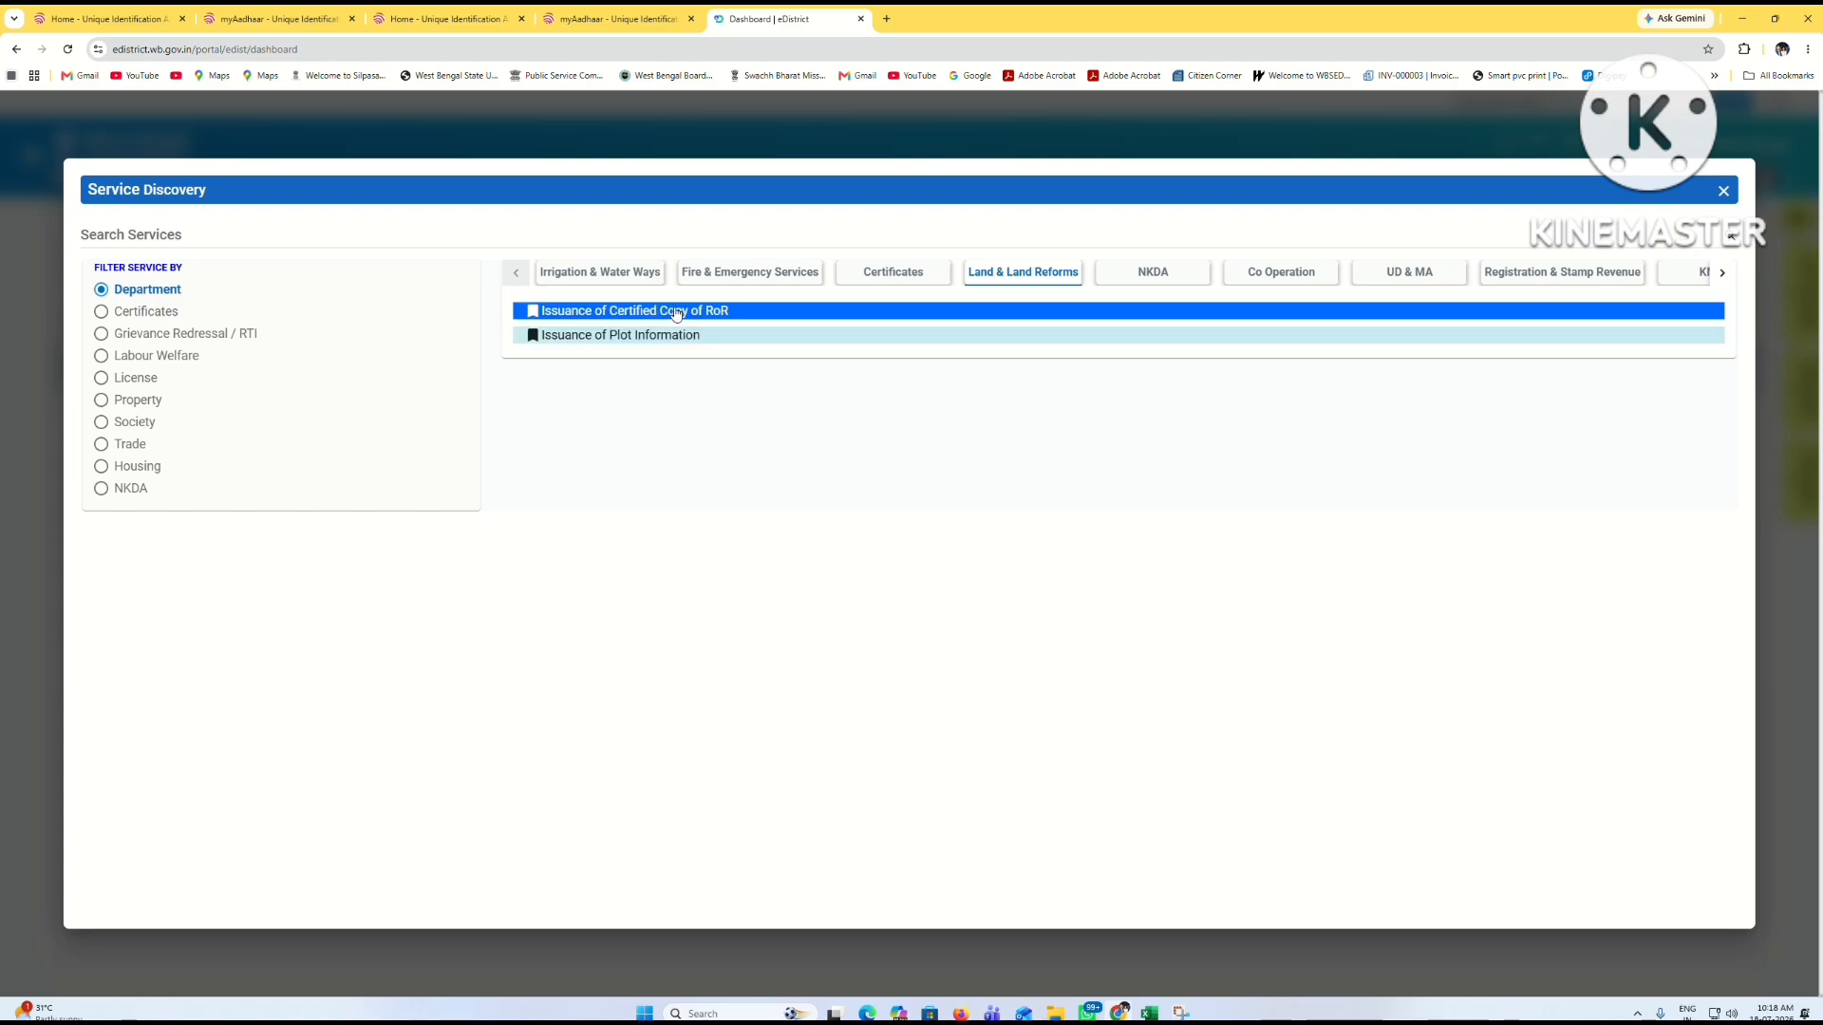
{"action": "left_click", "coordinate": [677, 311]}
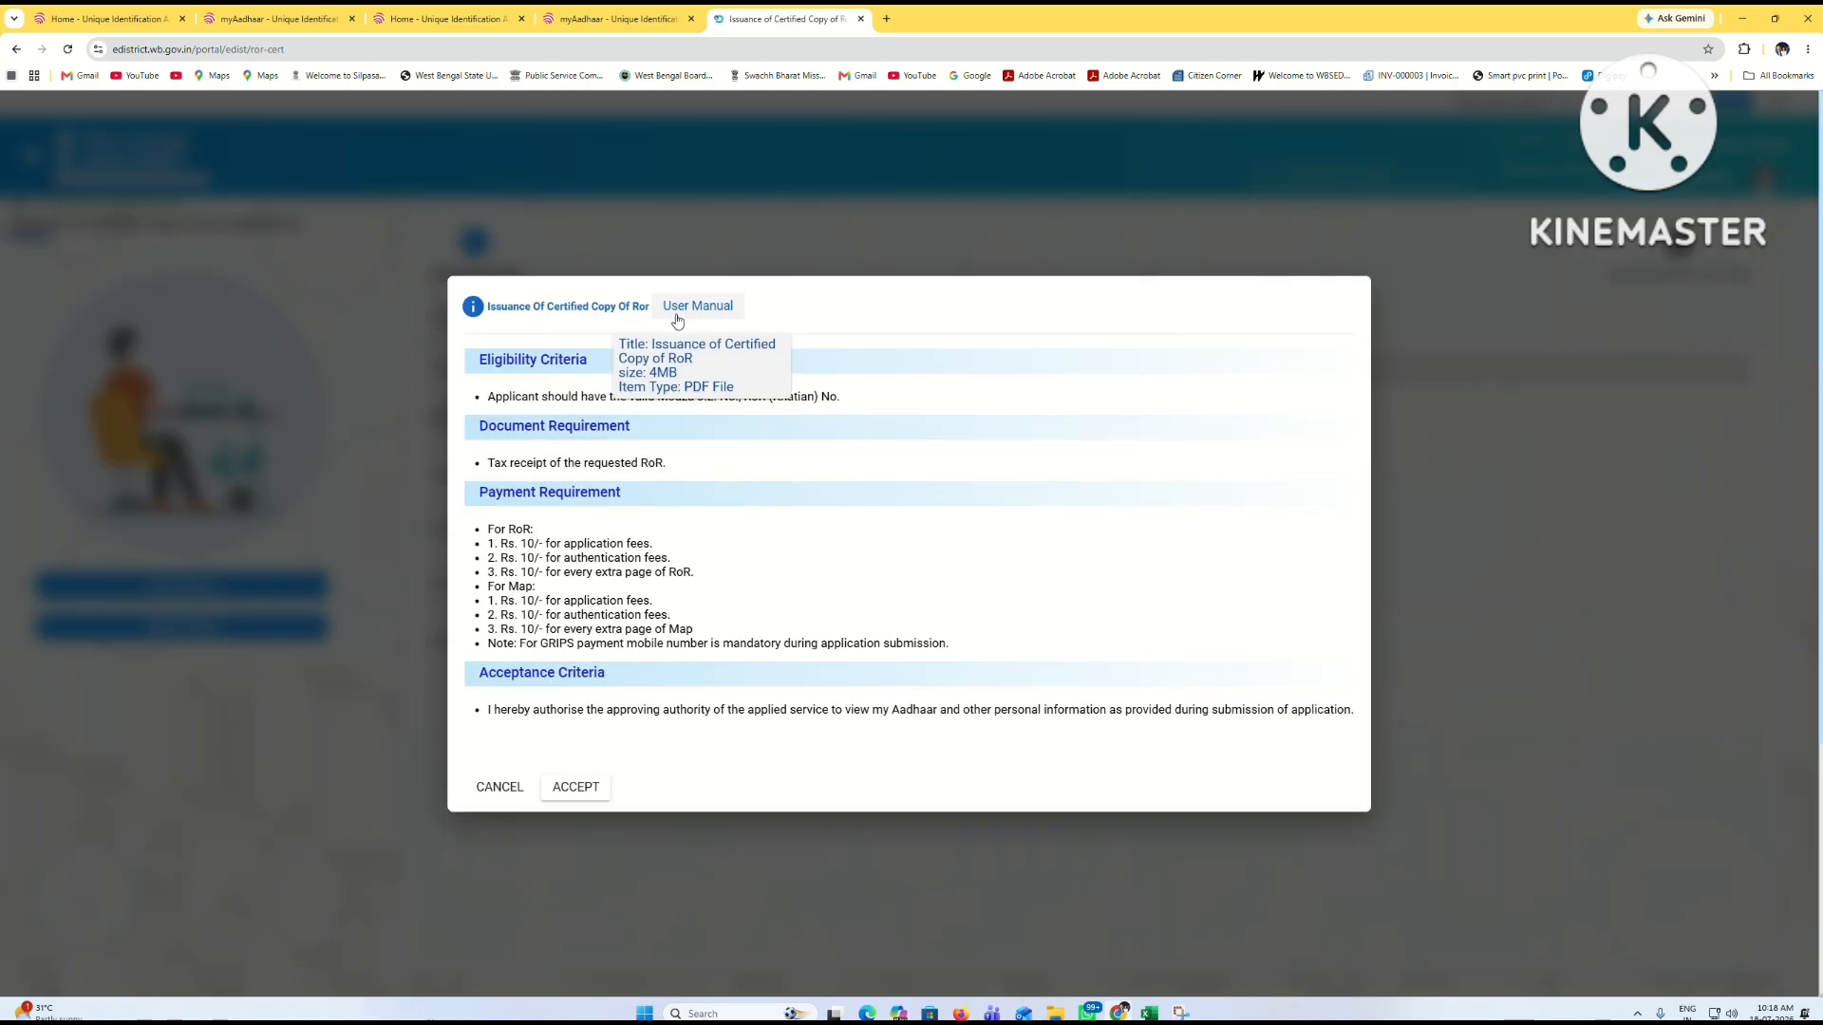
{"action": "left_click", "coordinate": [577, 787]}
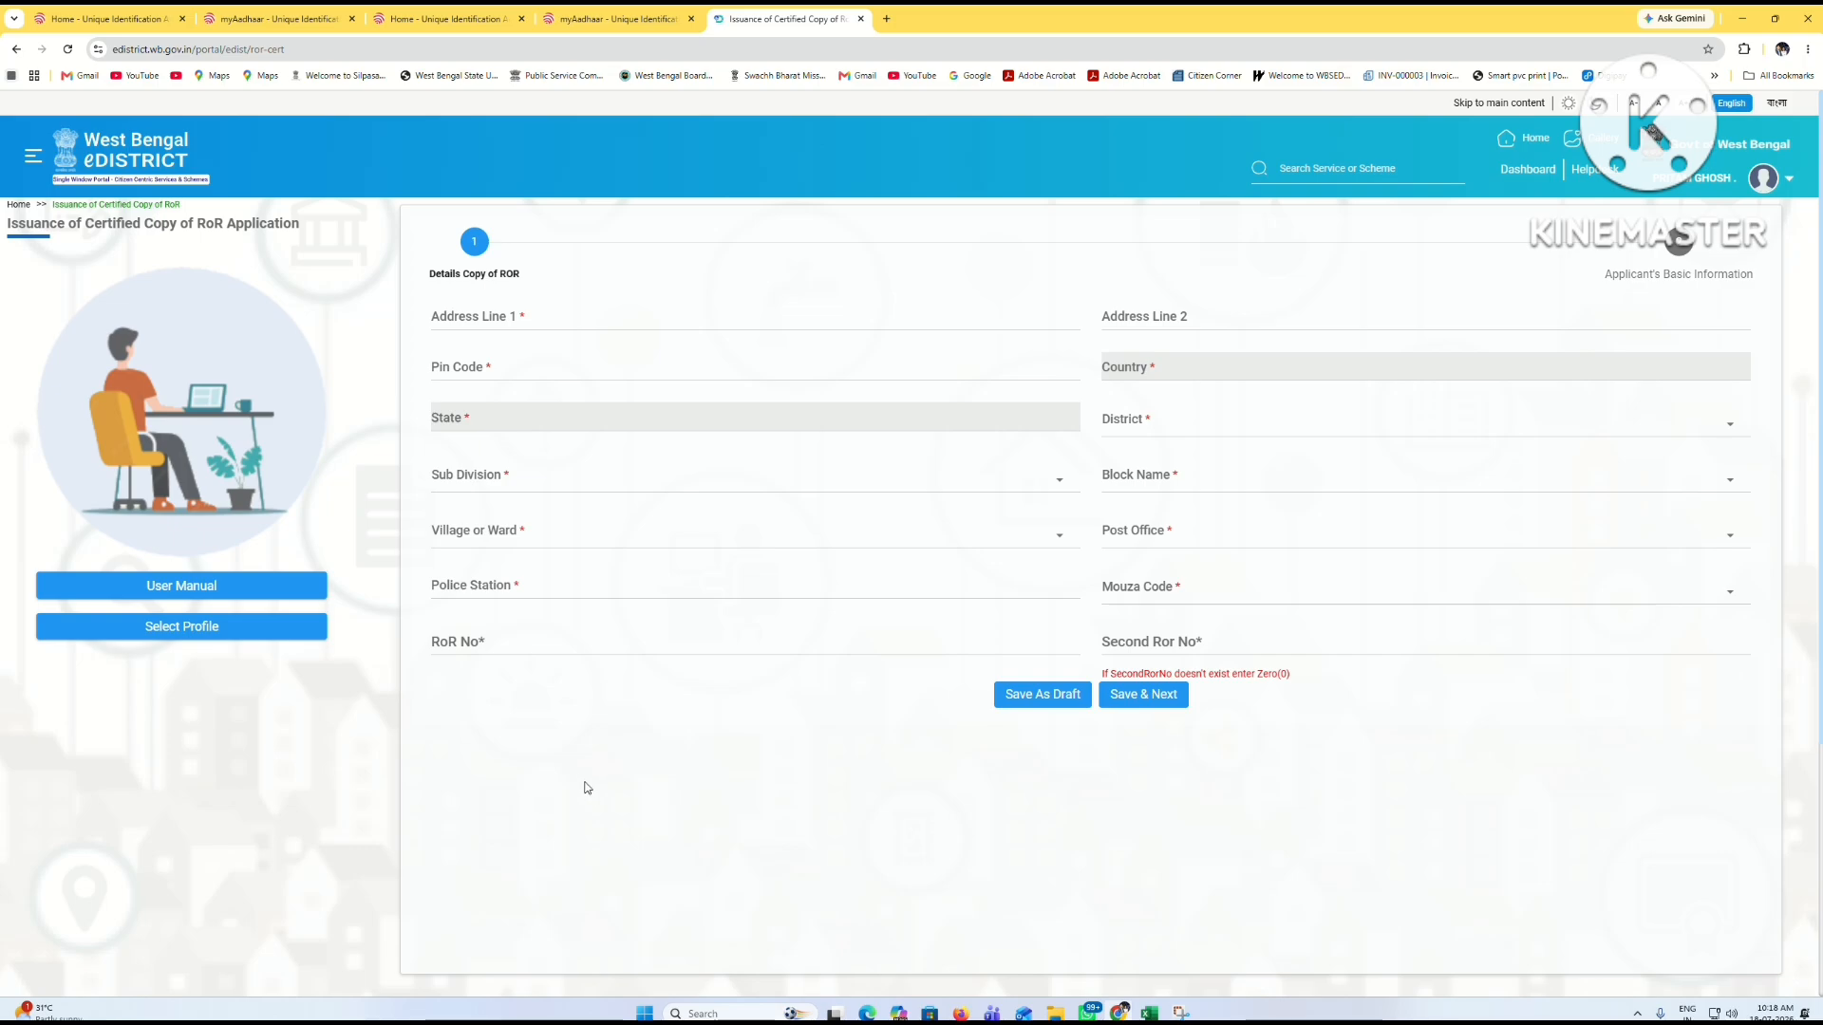
Step: Enter both address lines and PIN code 743439 so Country and State auto-fill
{"action": "left_click", "coordinate": [532, 315]}
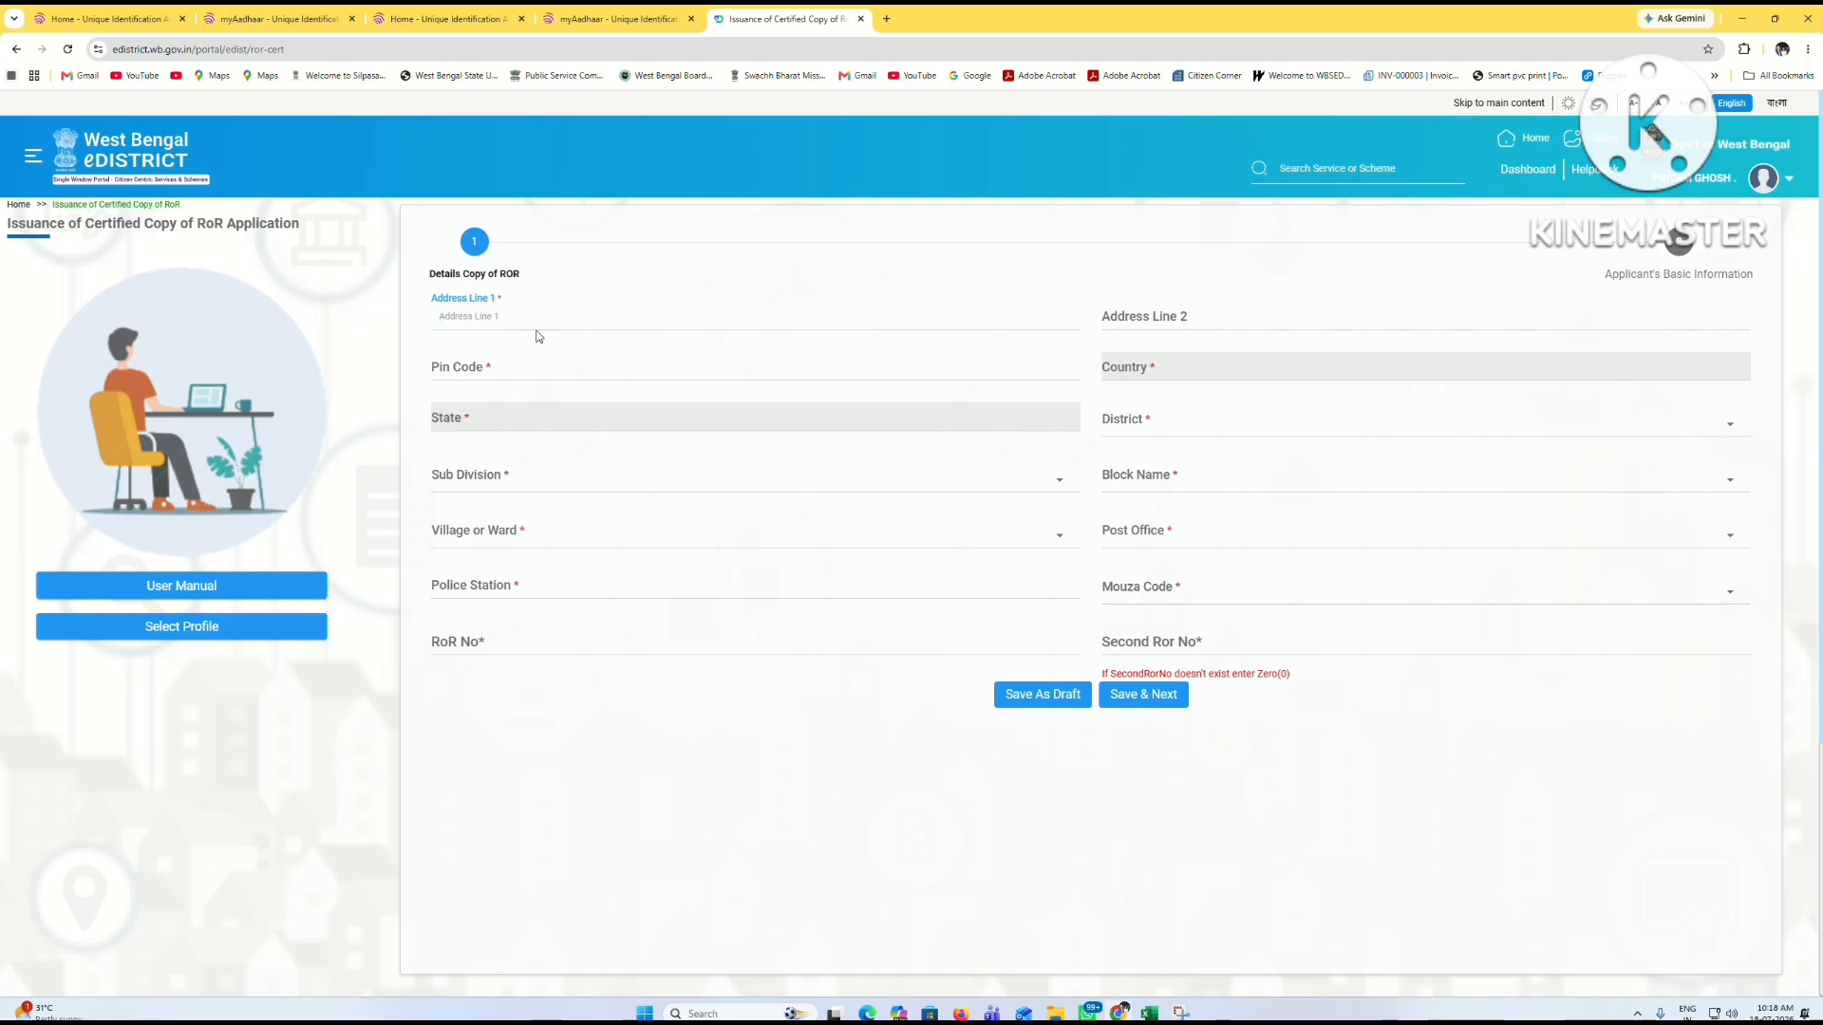
{"action": "type", "text": "Bhanderkha"}
{"action": "key", "text": "Tab"}
{"action": "type", "text": "Bhan"}
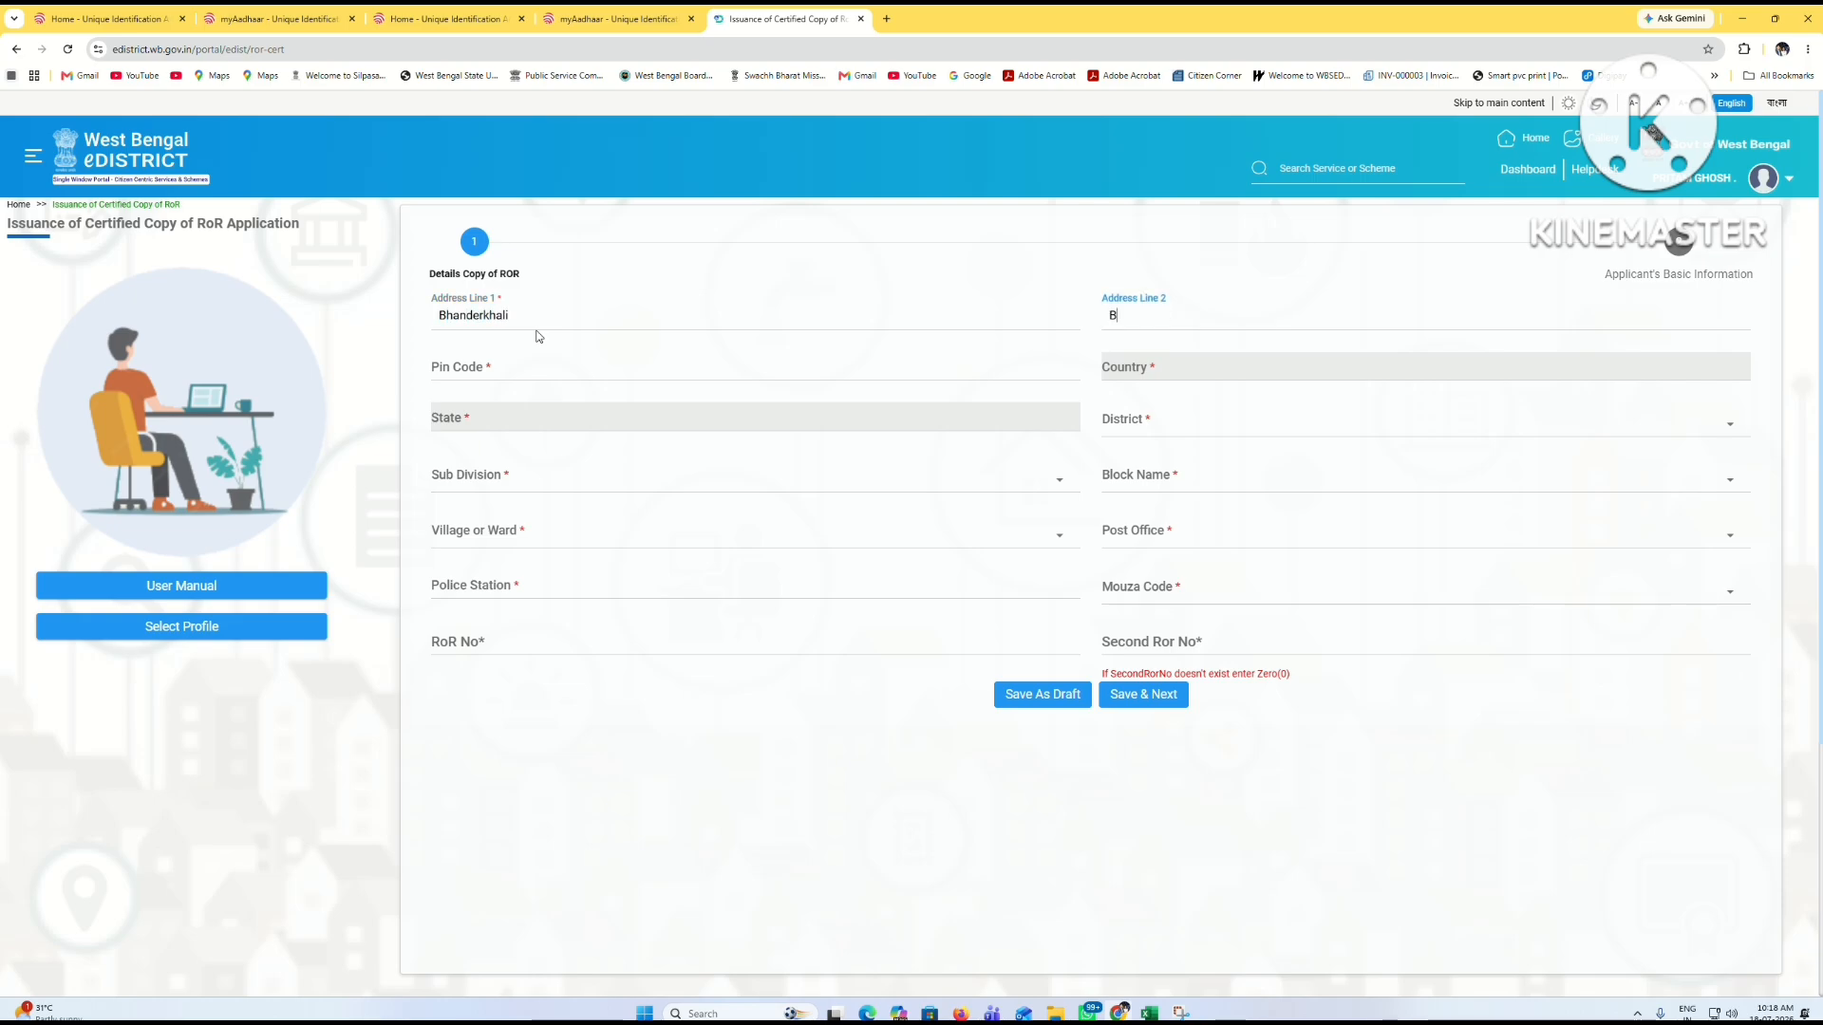
{"action": "type", "text": "derkhali"}
{"action": "key", "text": "Tab"}
{"action": "type", "text": "743439"}
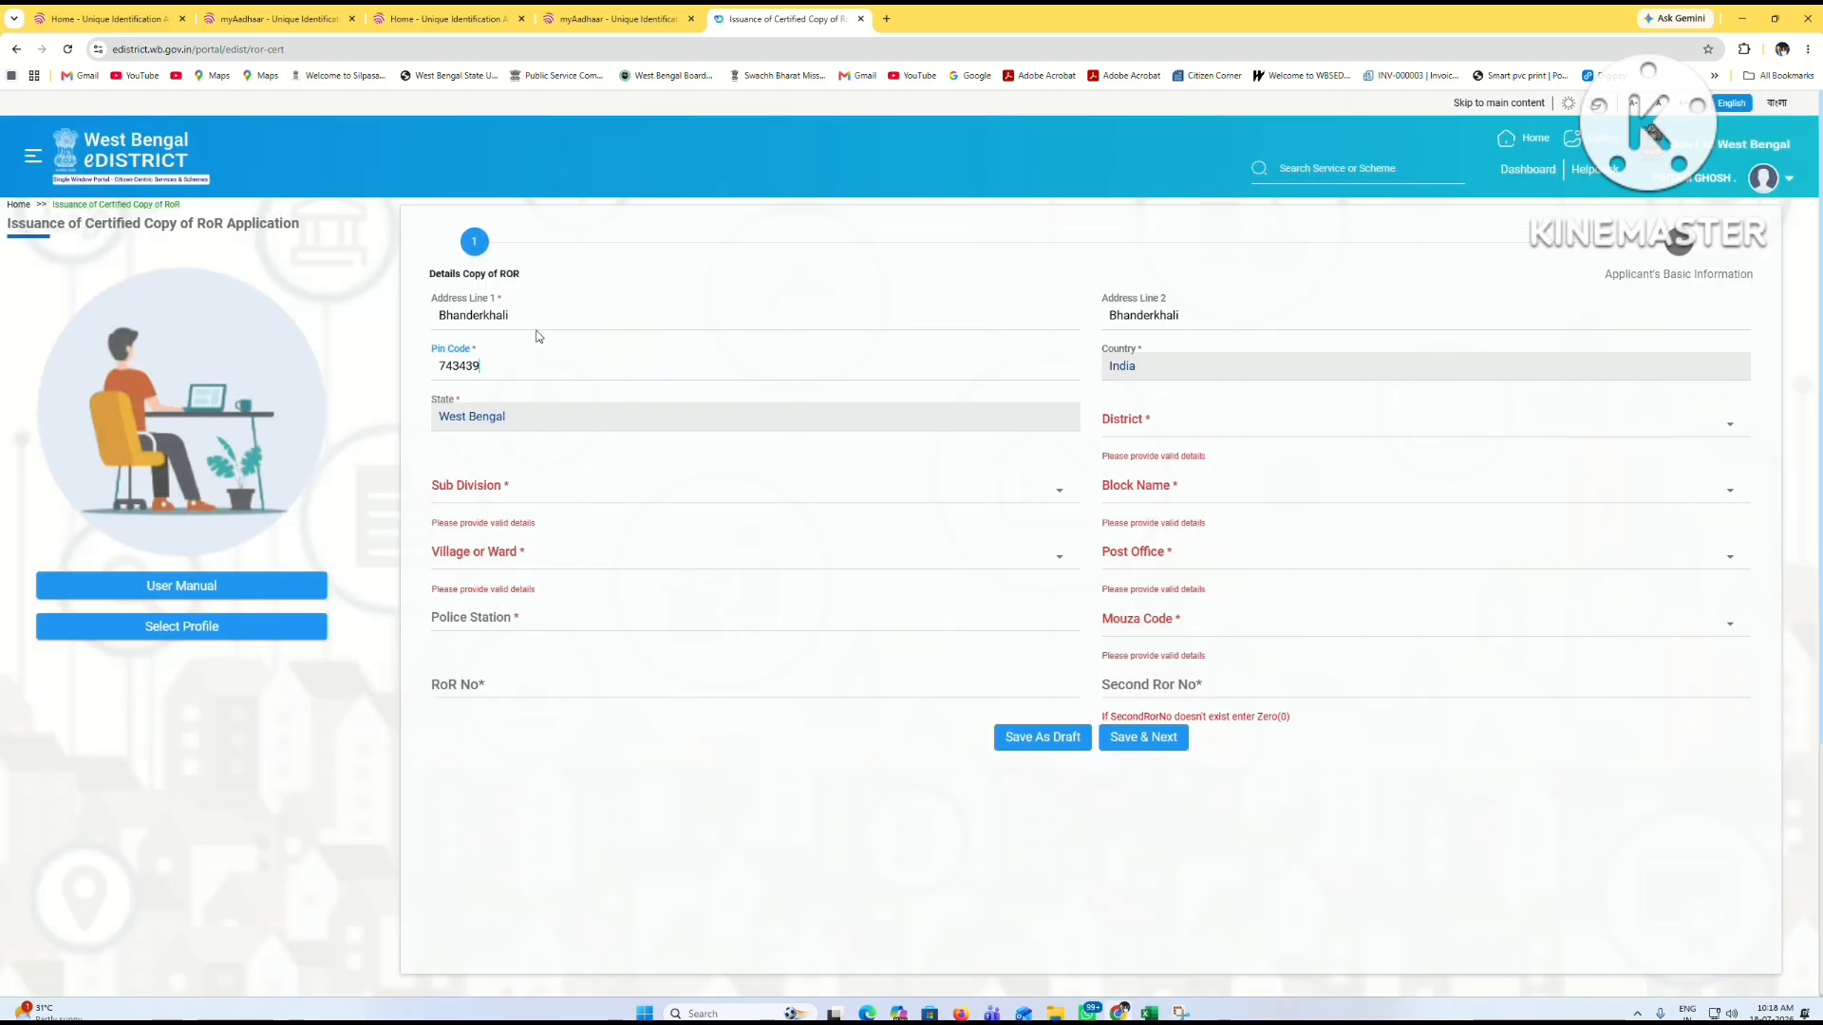
Step: Choose North 24 Parganas, Basirhat, Hingalganj, village Bhandarkhali and post office Bhanderkhali BO
{"action": "left_click", "coordinate": [1168, 430]}
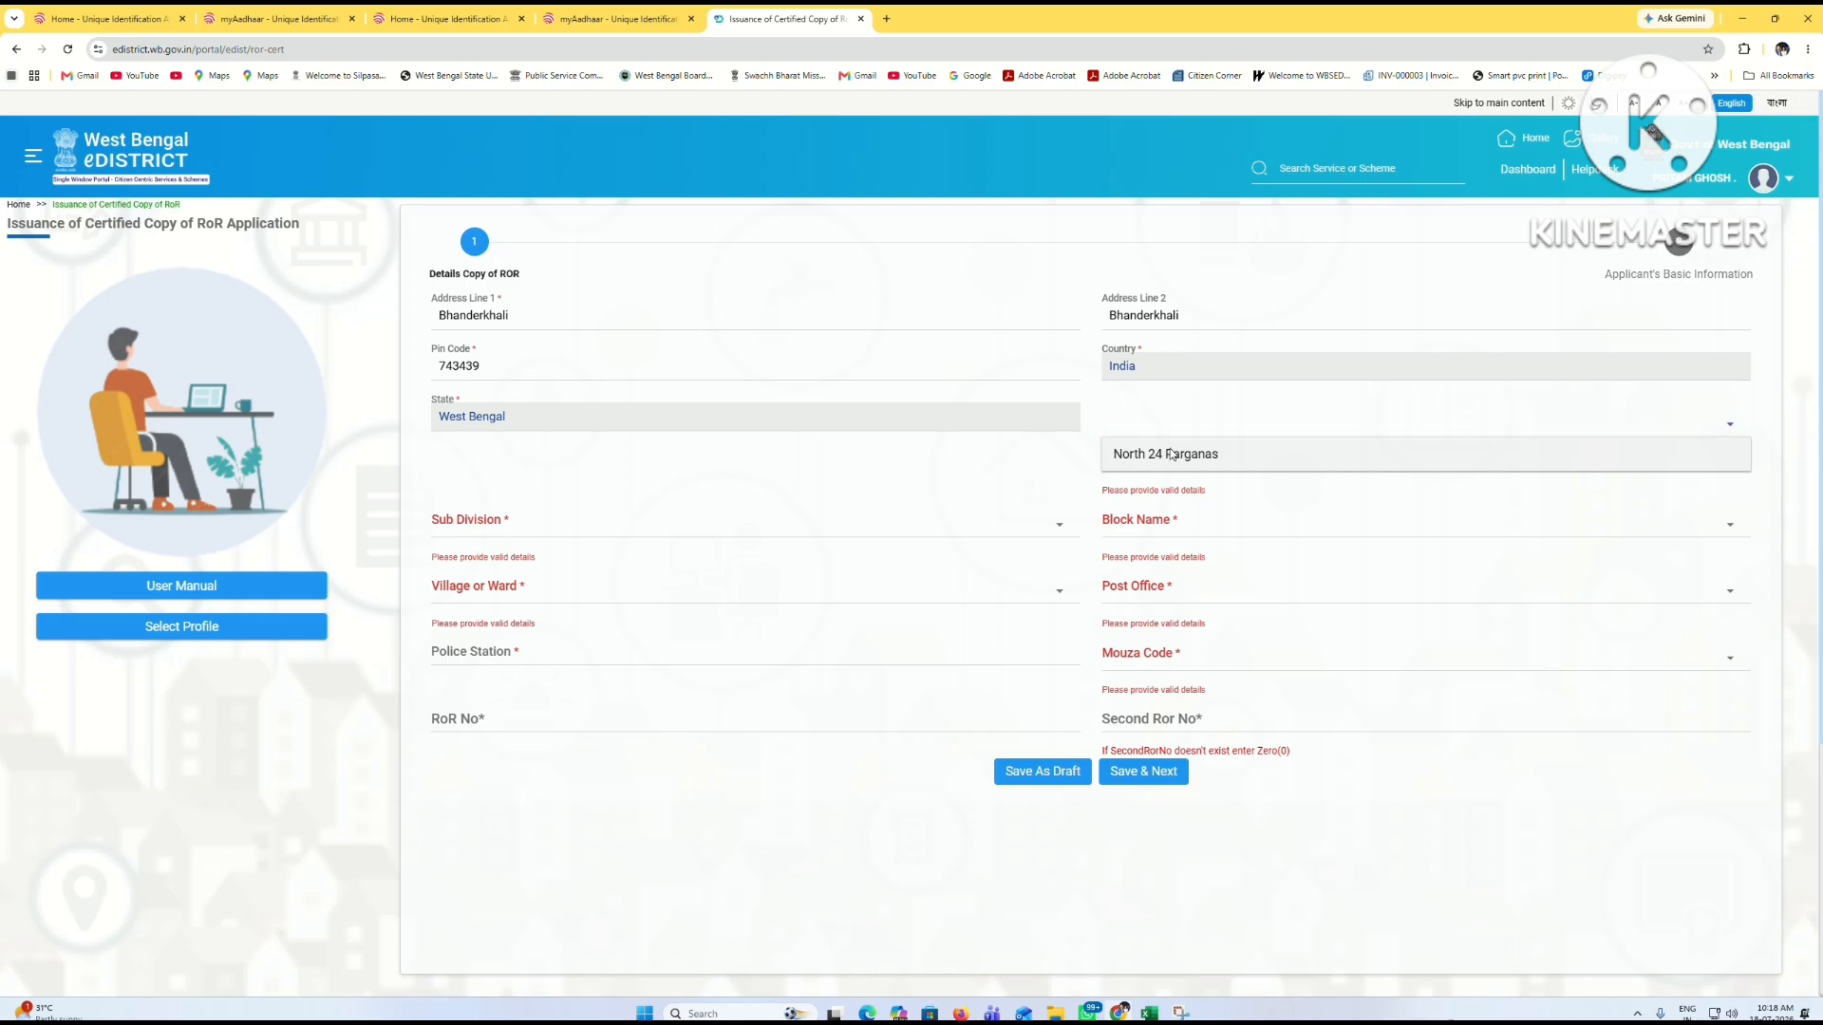
{"action": "left_click", "coordinate": [1170, 454]}
{"action": "left_click", "coordinate": [486, 478]}
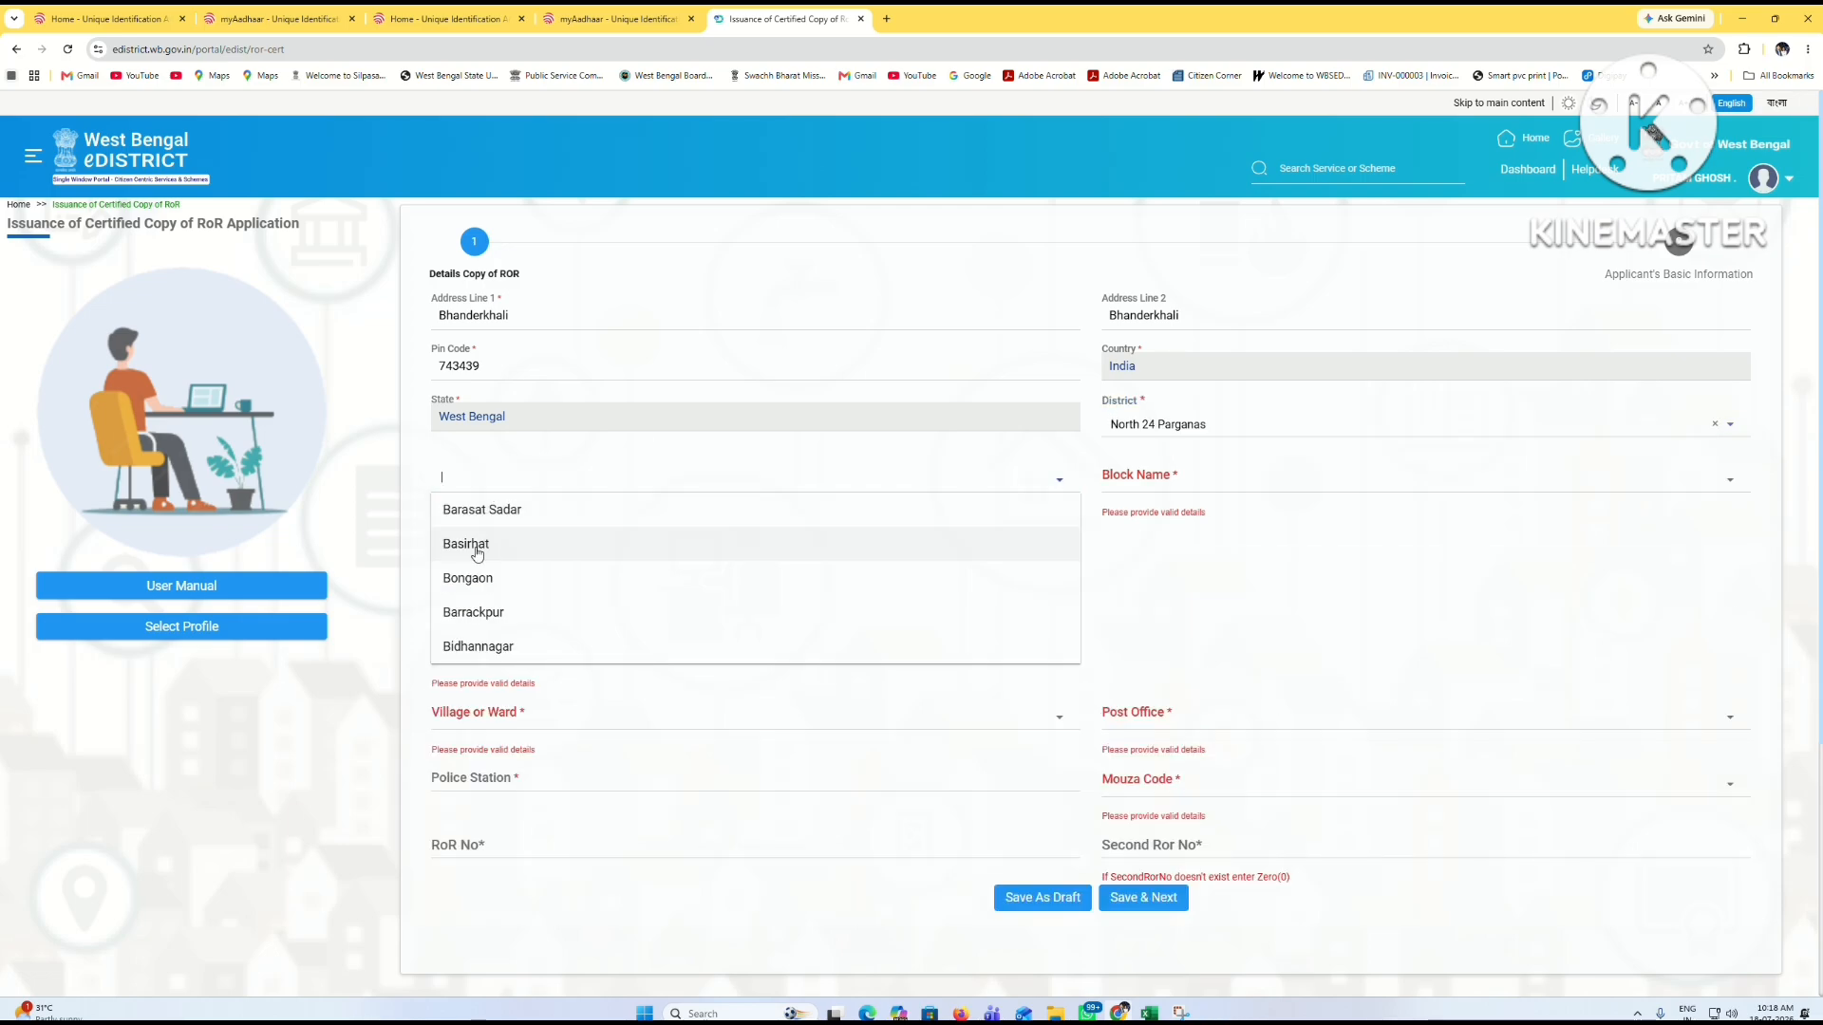
{"action": "left_click", "coordinate": [477, 549]}
{"action": "left_click", "coordinate": [1172, 476]}
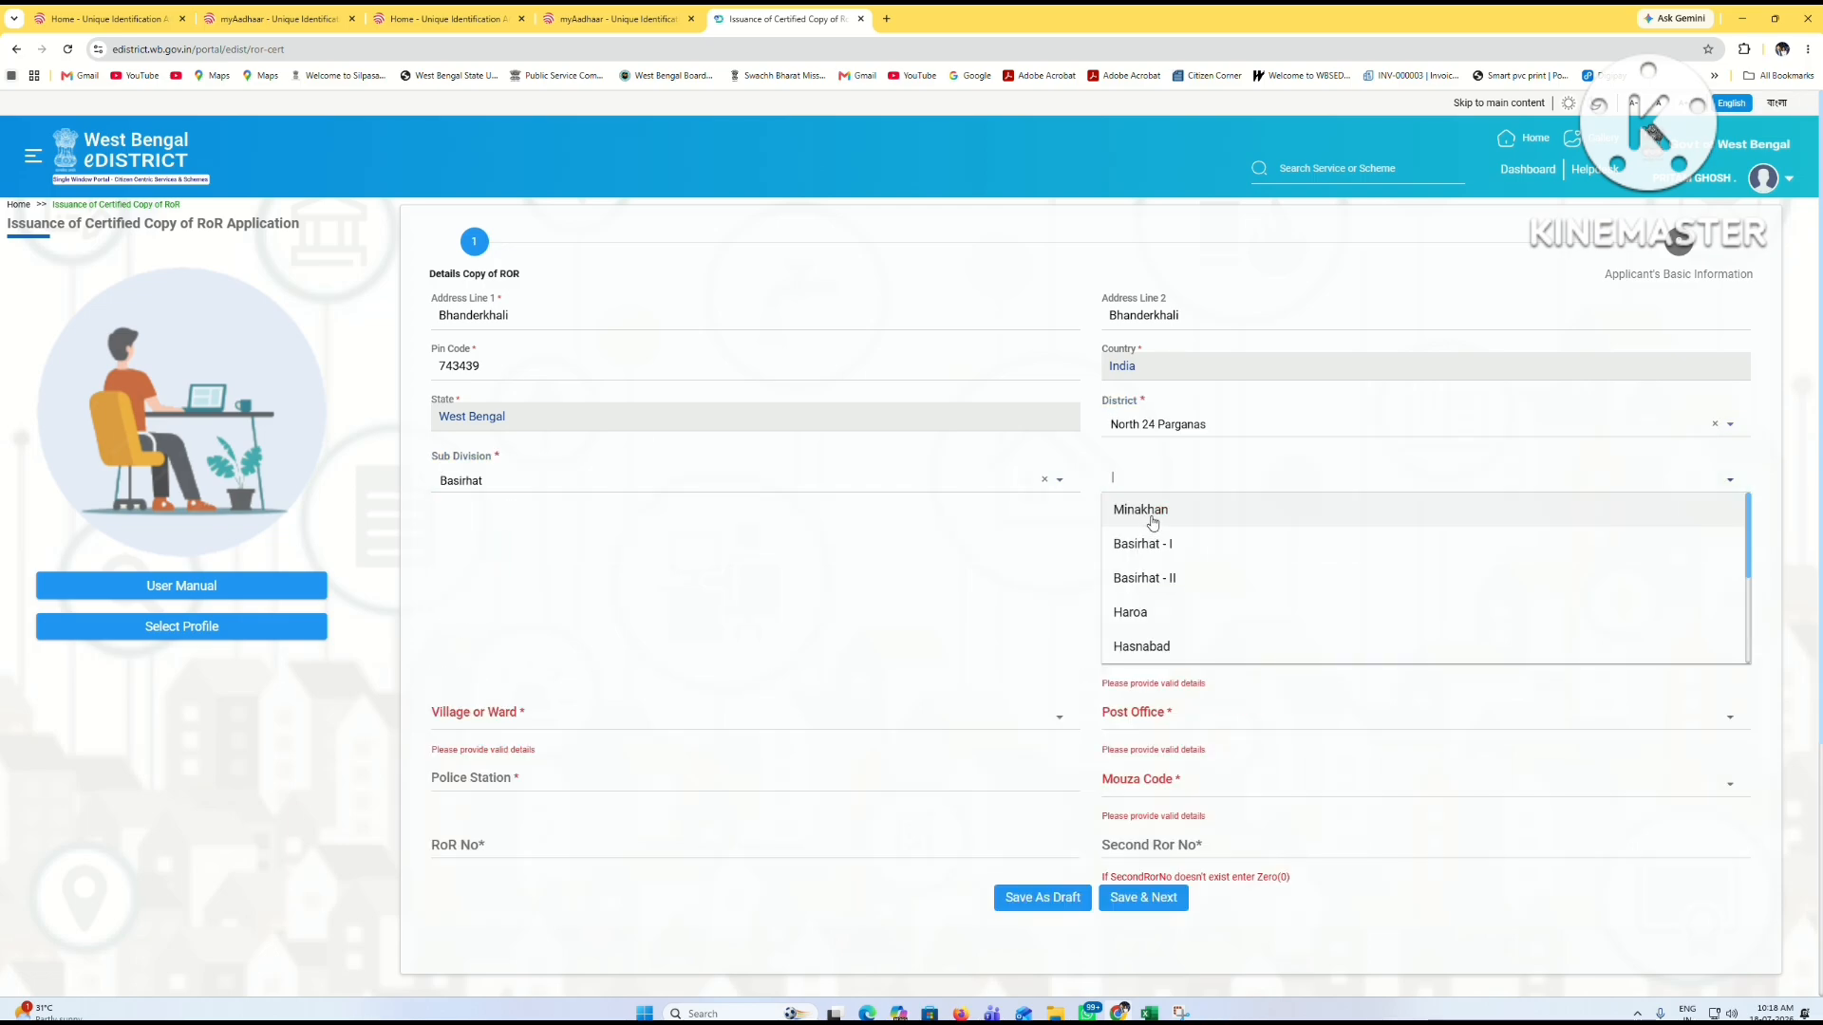
{"action": "type", "text": "hin"}
{"action": "left_click", "coordinate": [1151, 520]}
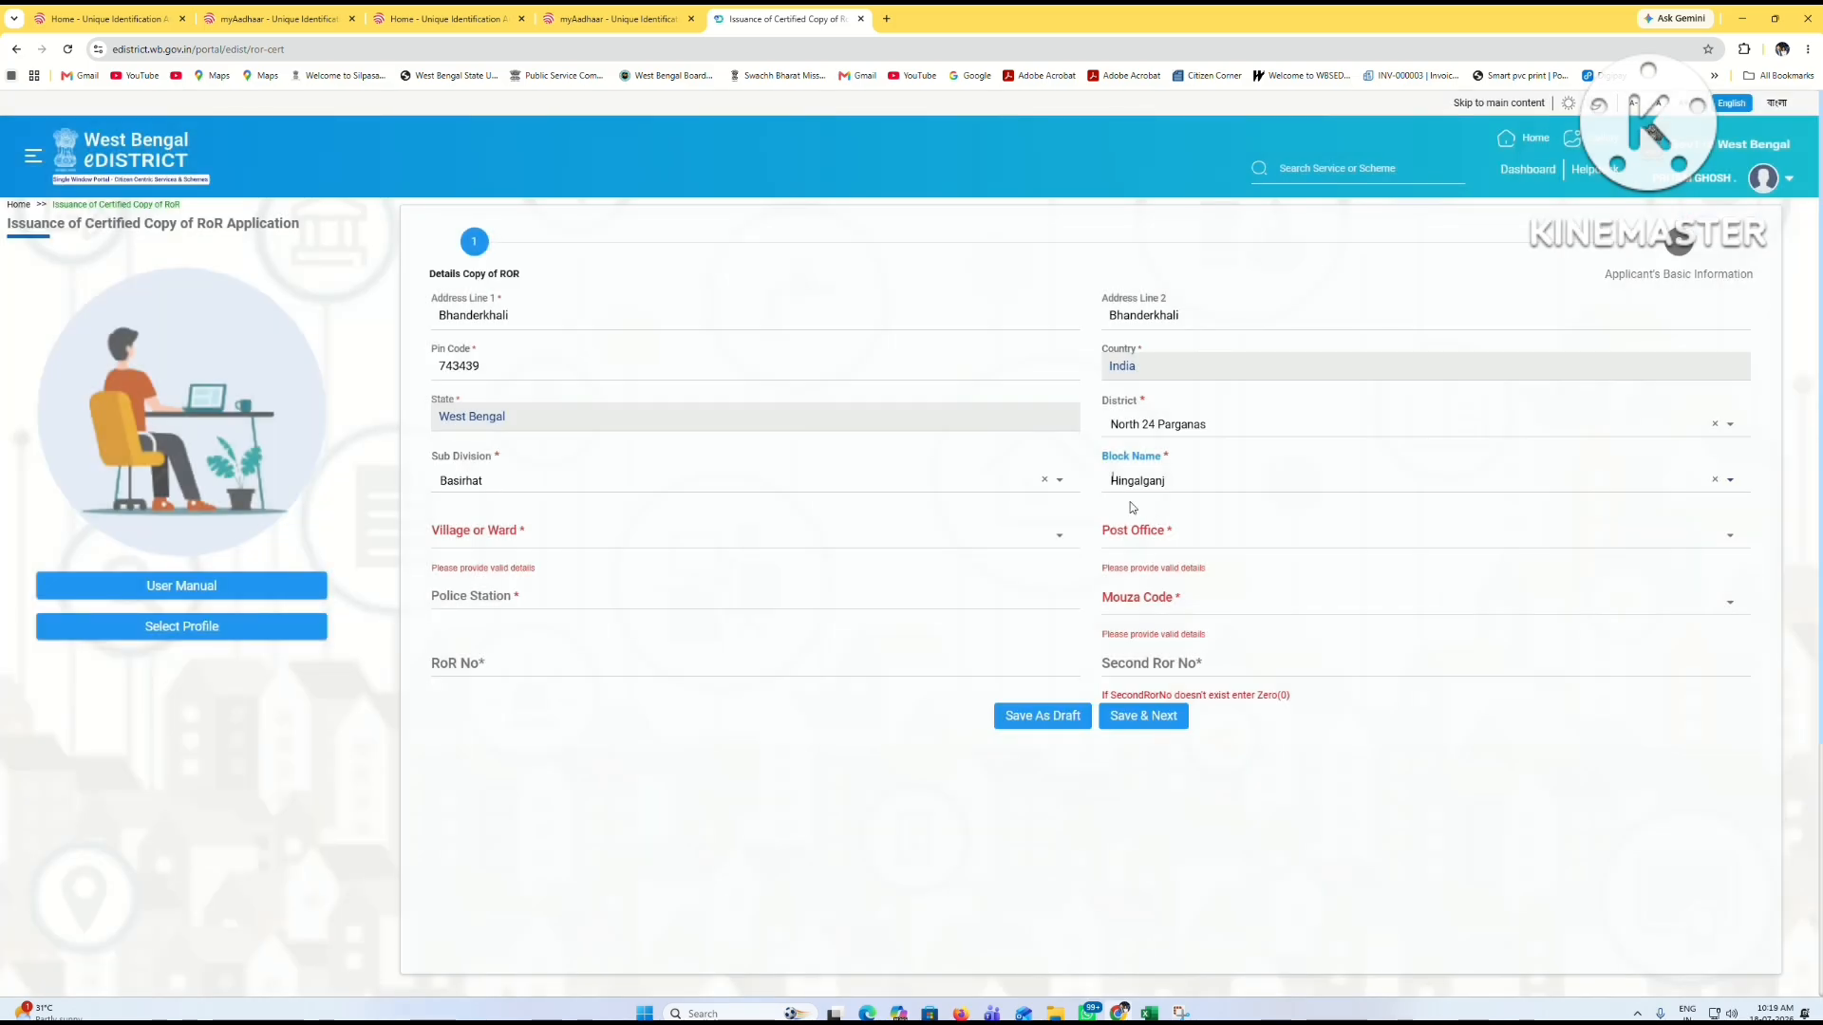
{"action": "left_click", "coordinate": [641, 550]}
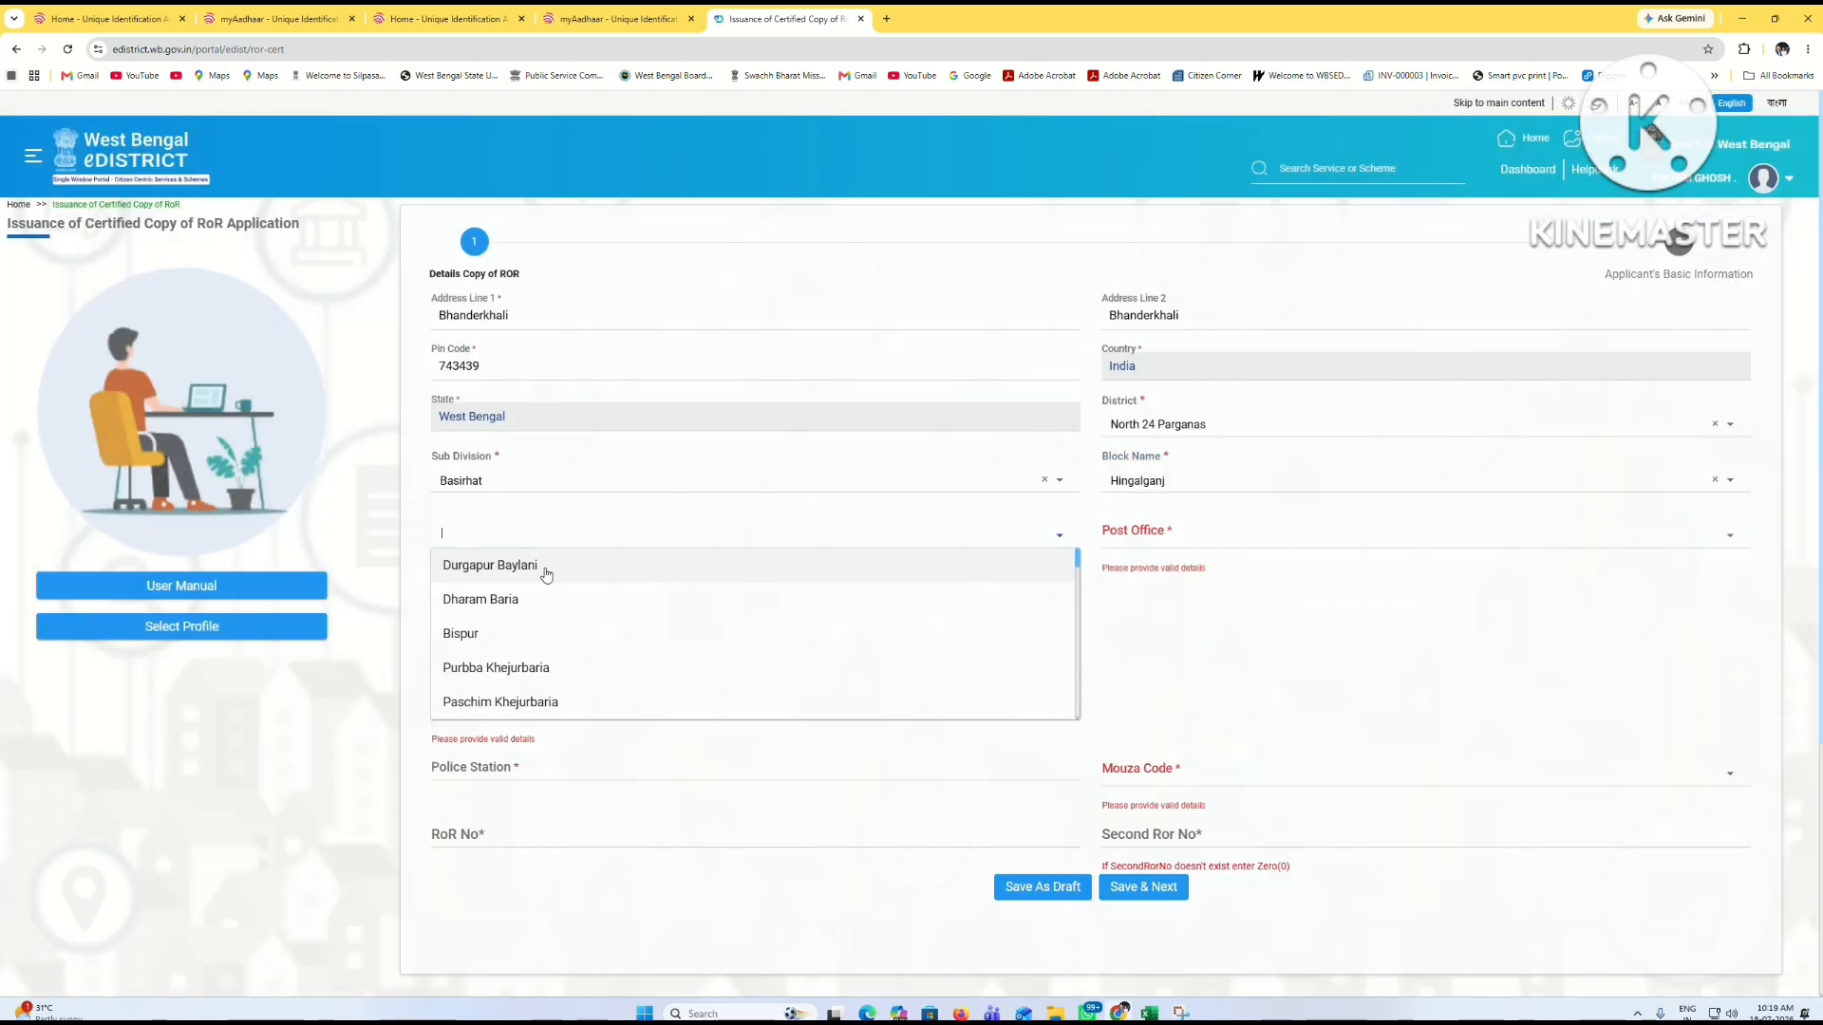
{"action": "left_click", "coordinate": [546, 574]}
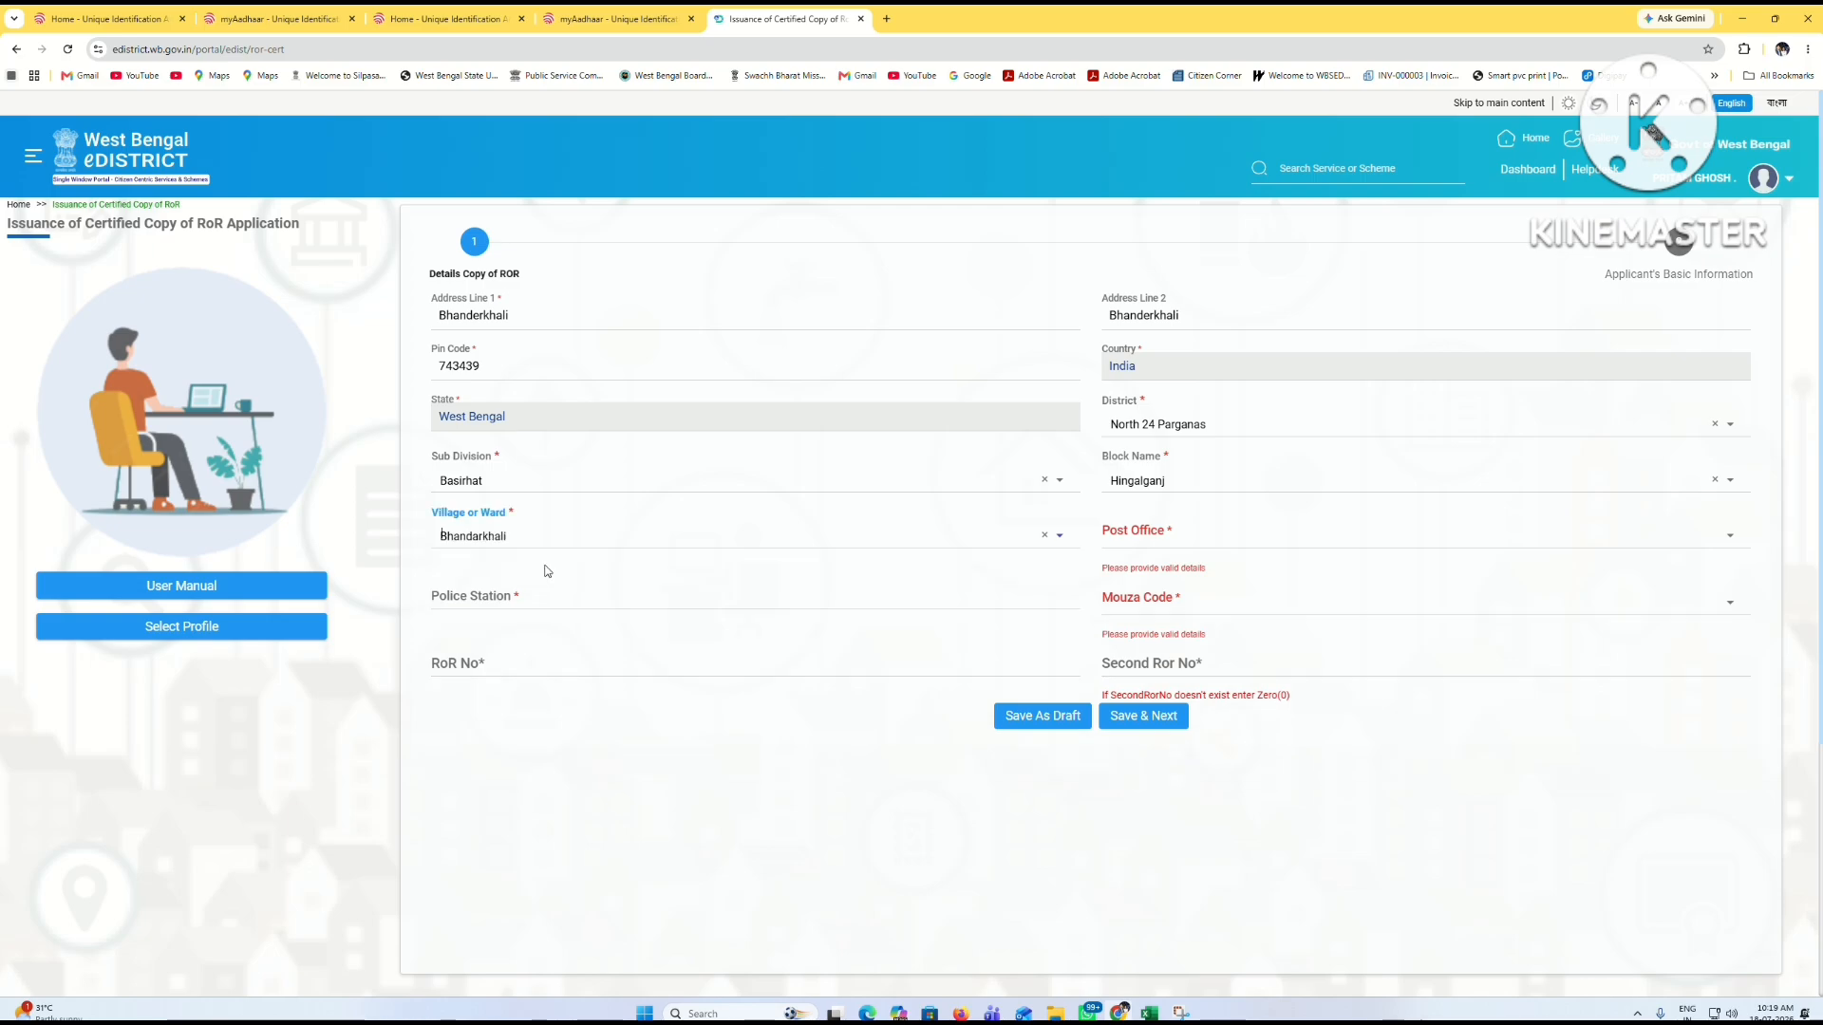
{"action": "left_click", "coordinate": [1343, 542]}
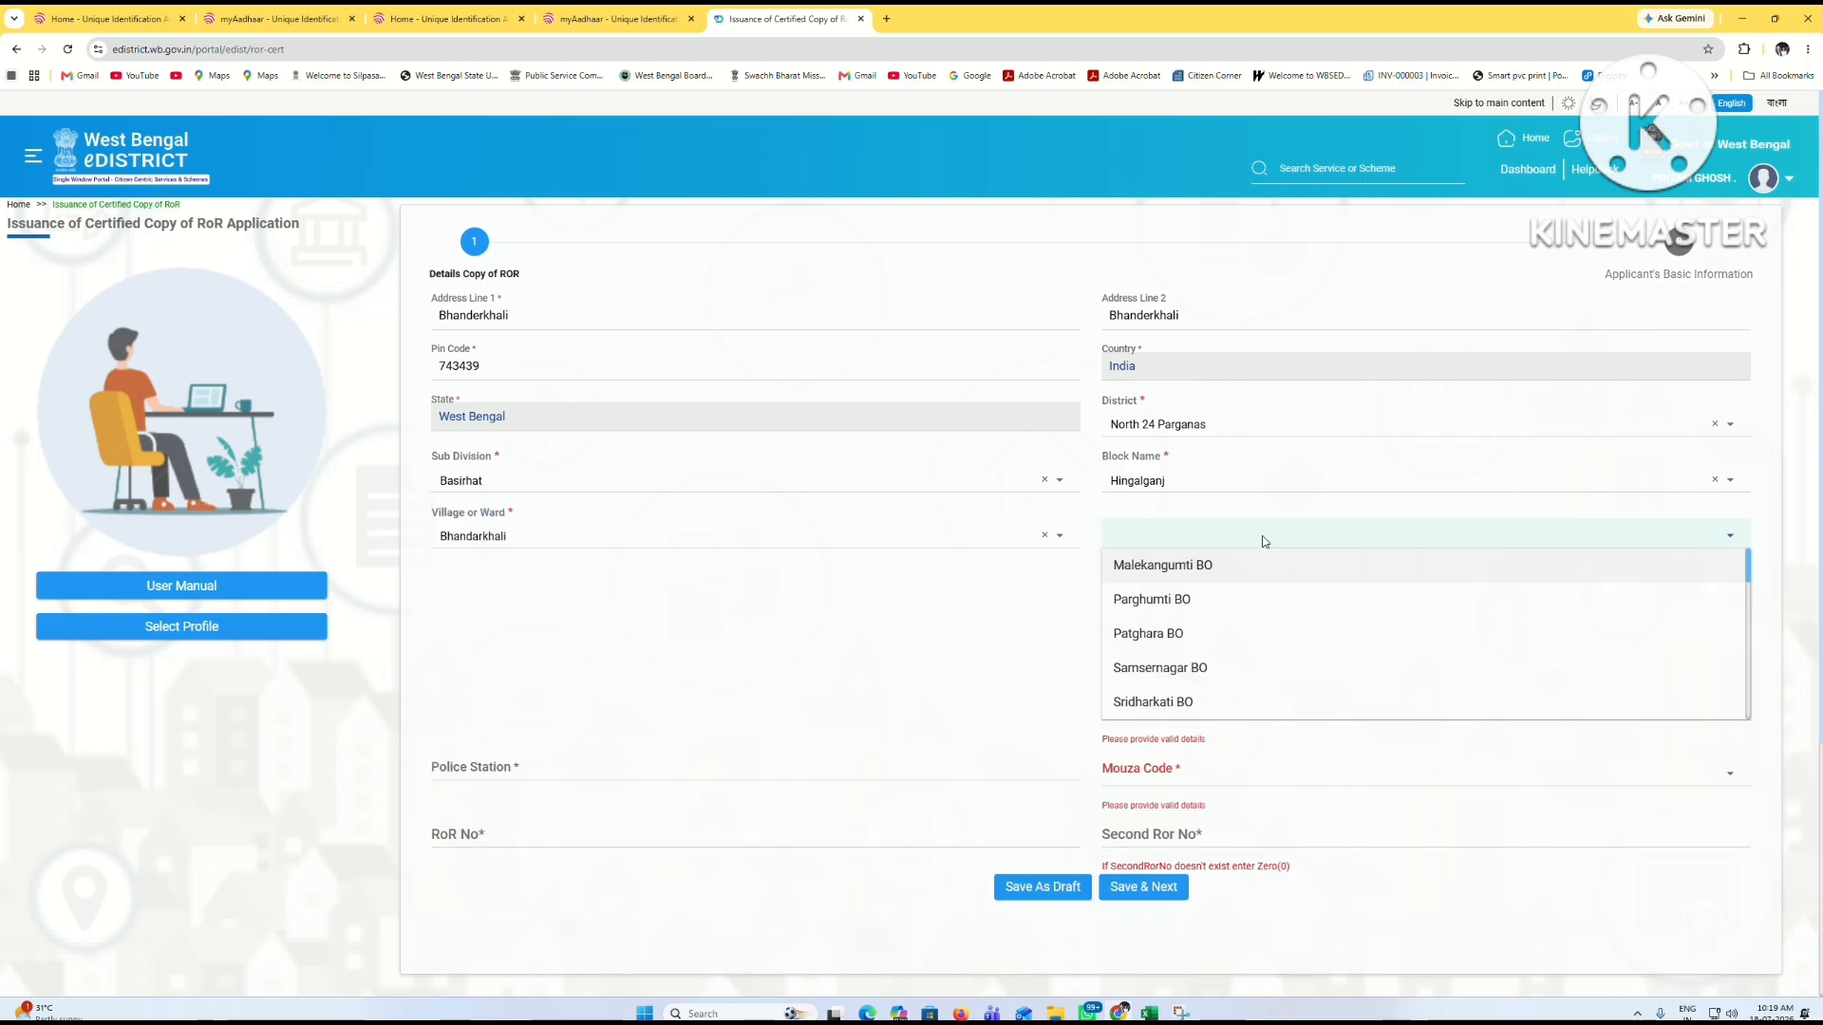
{"action": "type", "text": "bhan"}
{"action": "key", "text": "Return"}
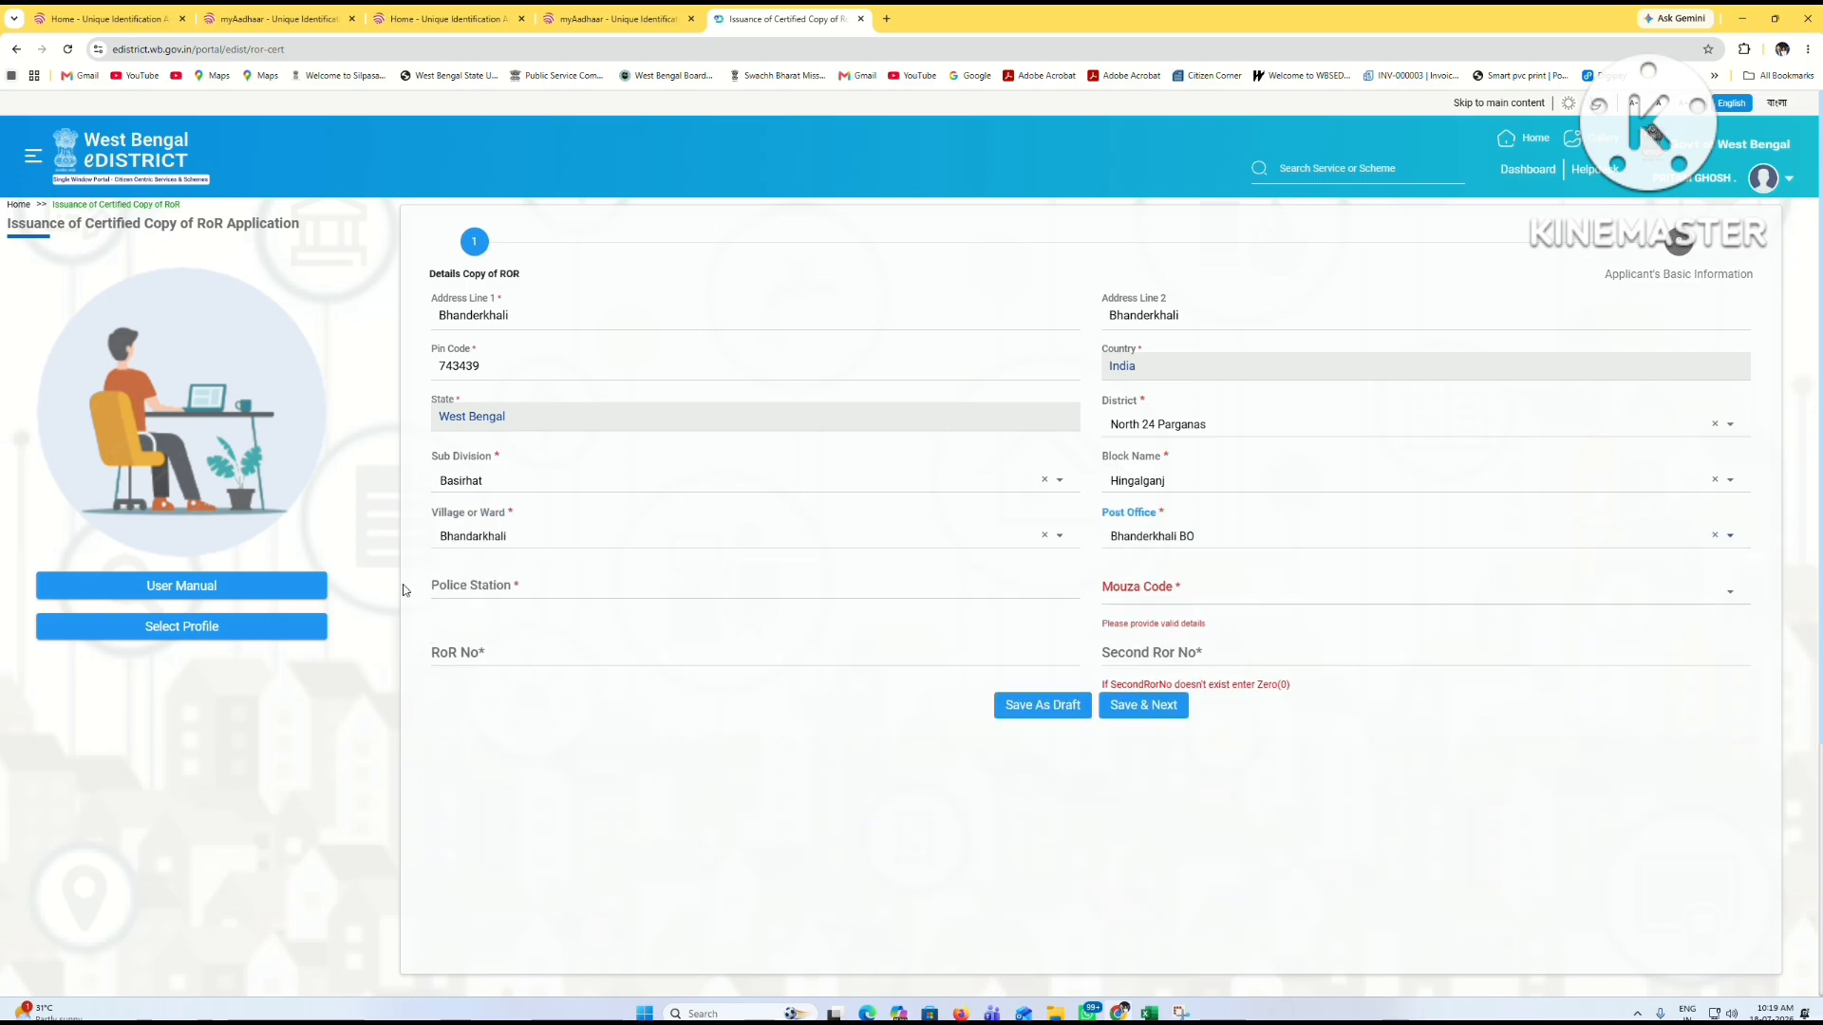
Step: Enter Police Station Hasnabad and select Mouza Code 093-Bhandarkhali
{"action": "left_click", "coordinate": [463, 584]}
{"action": "type", "text": "Hasnab"}
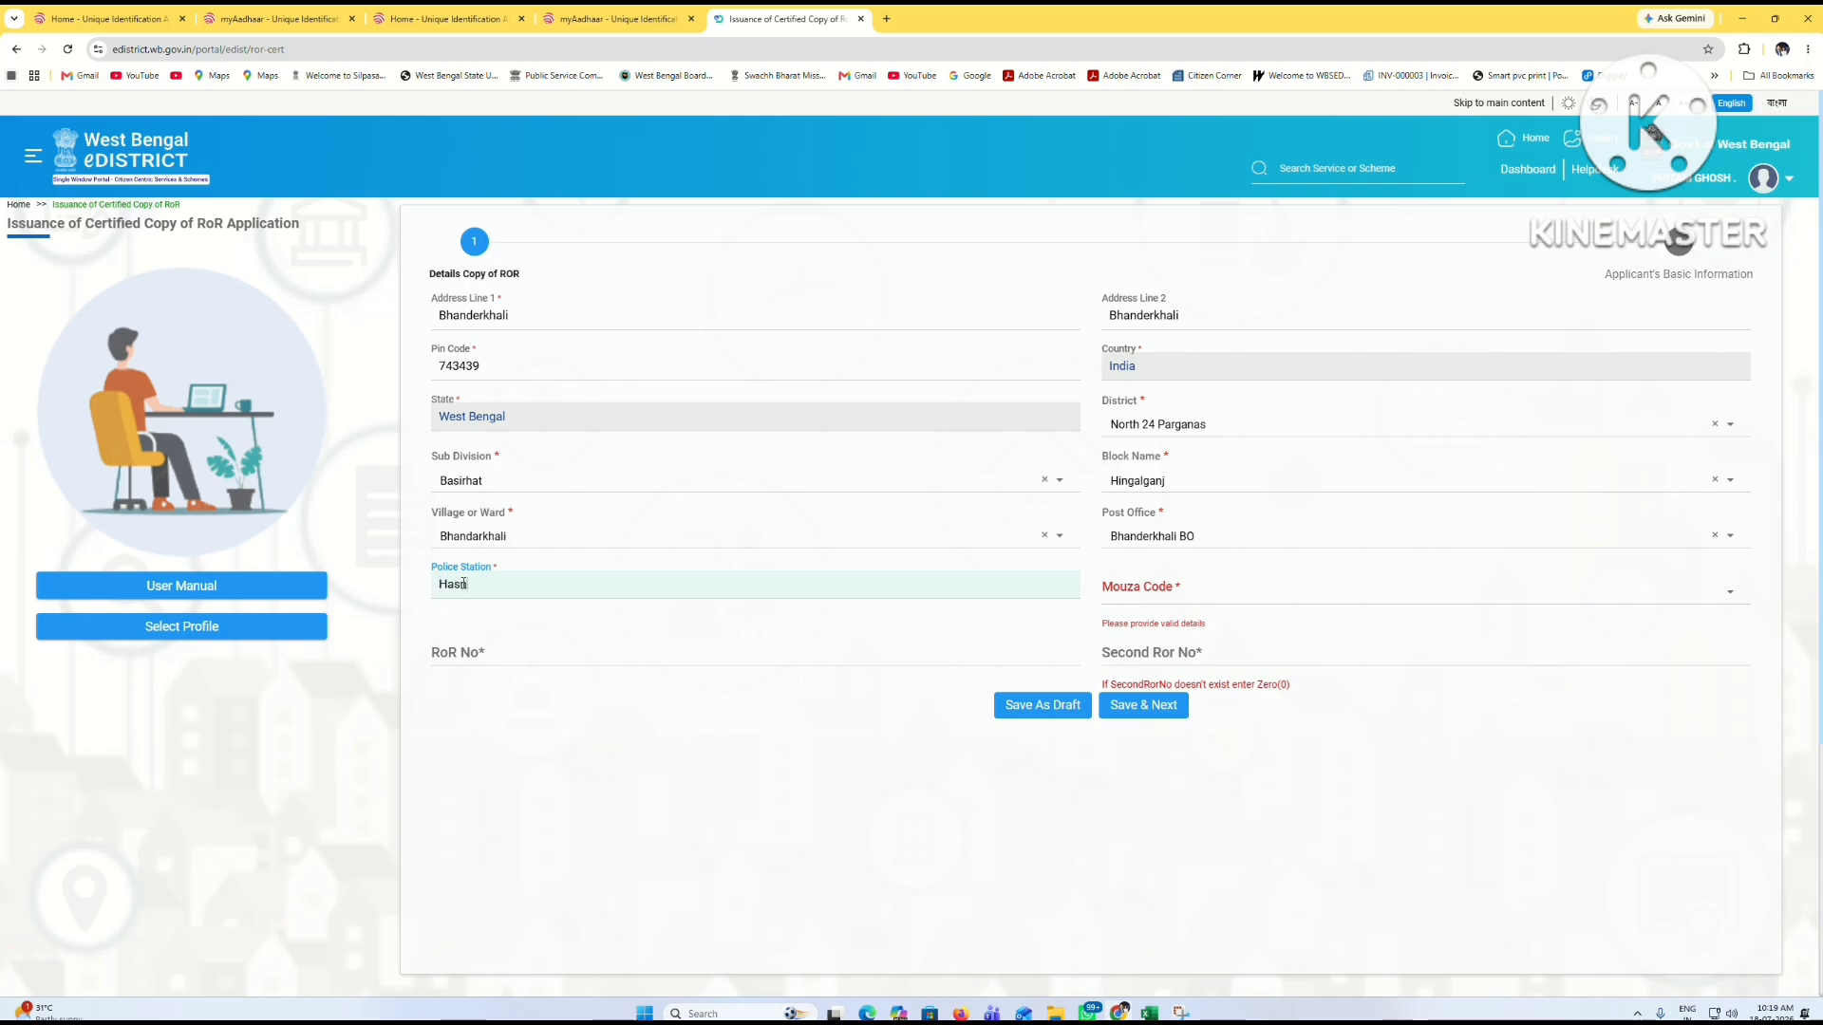
{"action": "type", "text": "ad"}
{"action": "left_click", "coordinate": [930, 603]}
{"action": "left_click", "coordinate": [1153, 591]}
{"action": "left_click", "coordinate": [892, 720]}
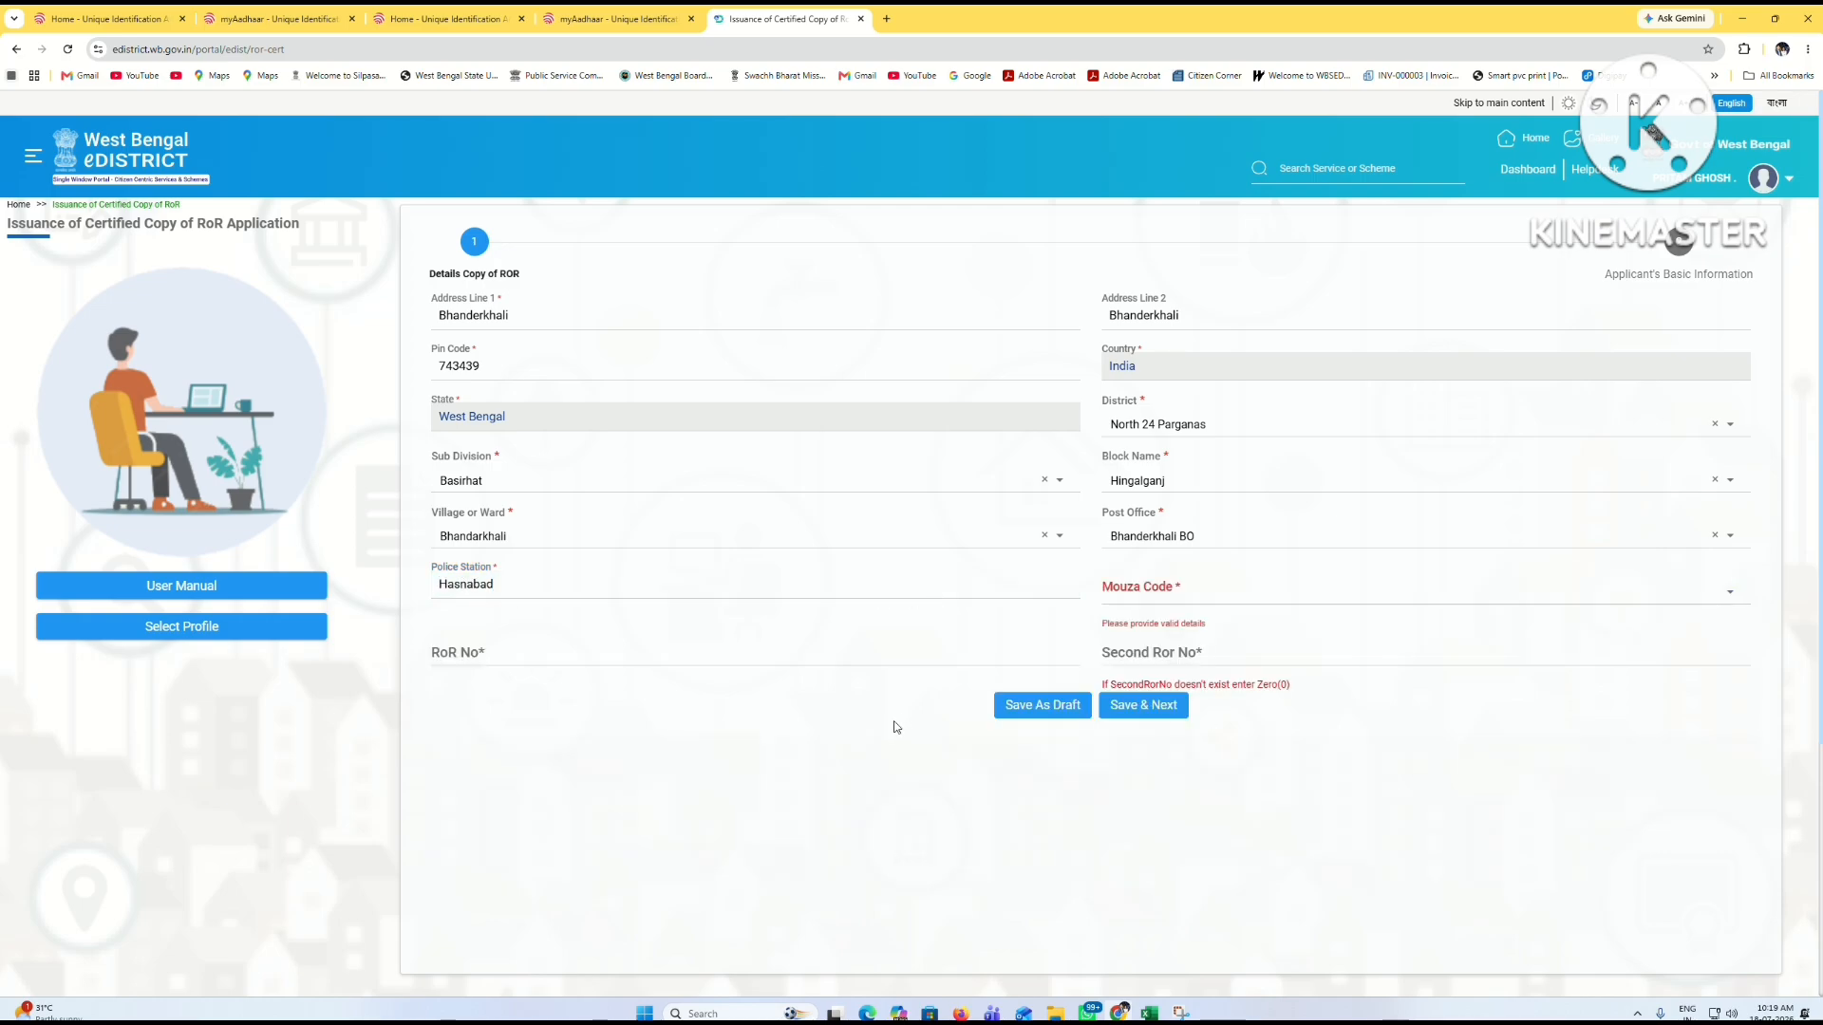
{"action": "left_click", "coordinate": [1188, 579]}
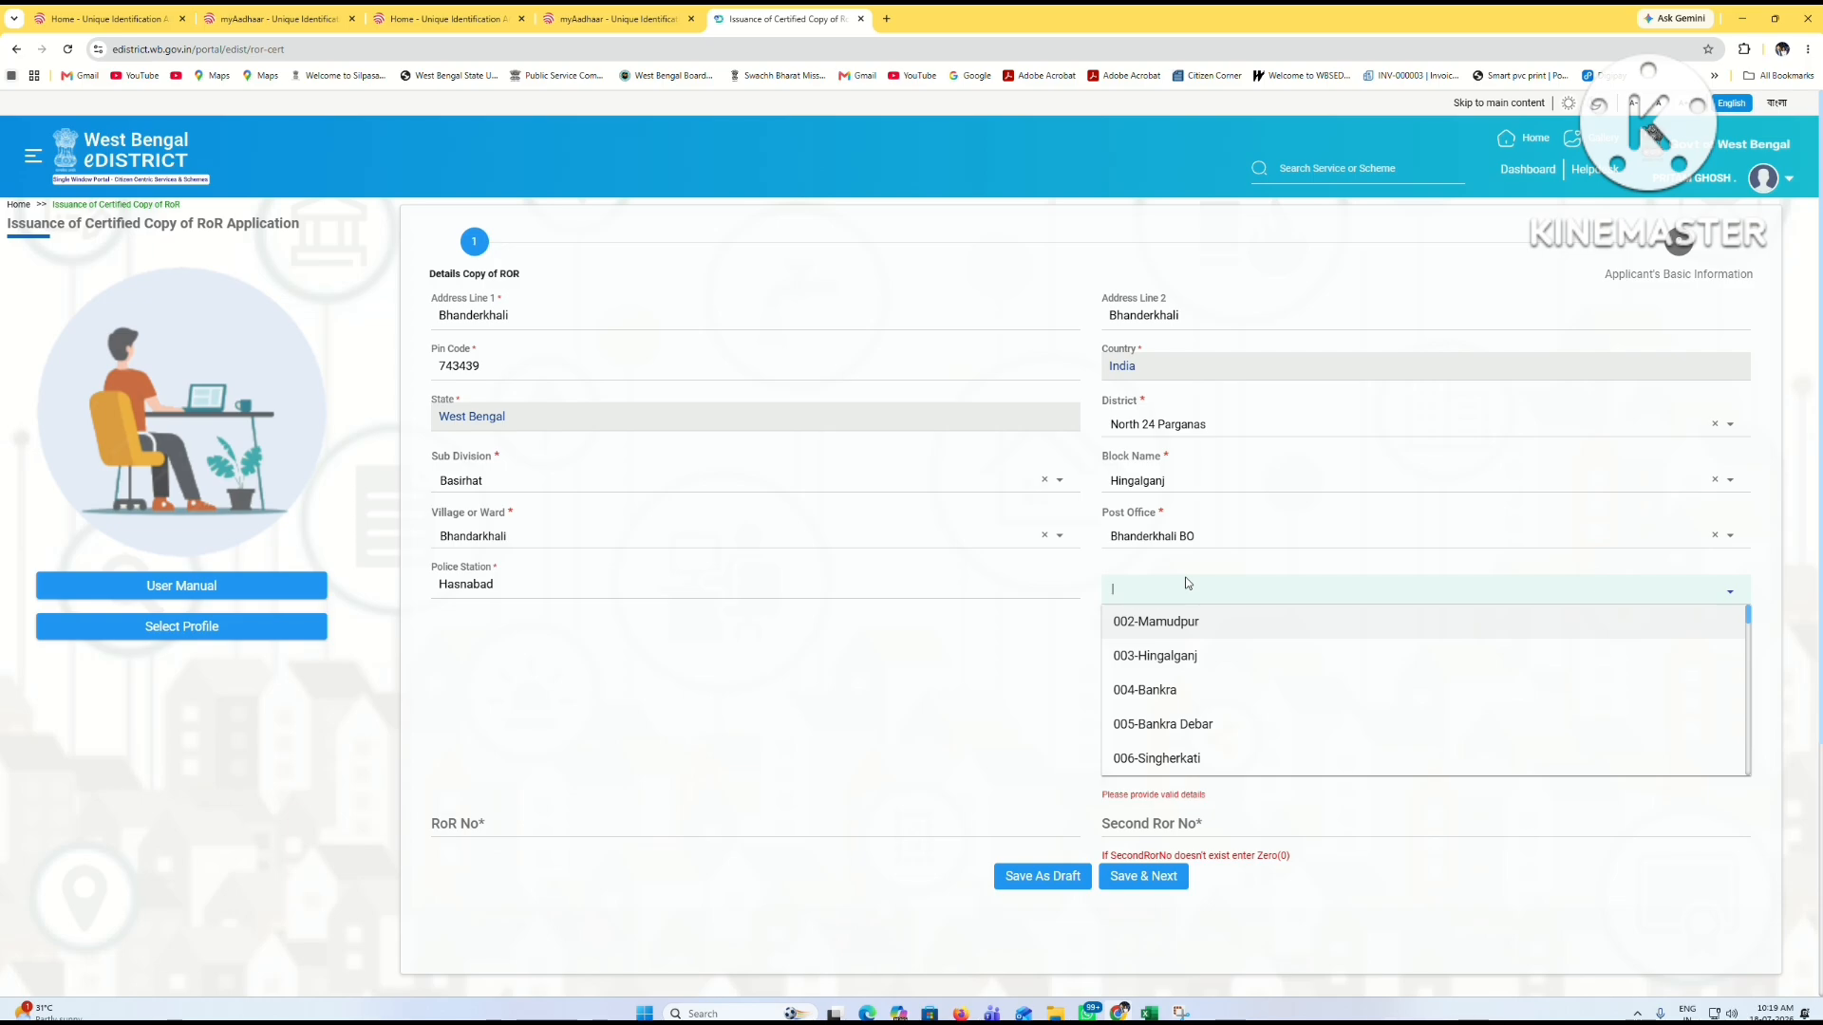
{"action": "type", "text": "bhan"}
{"action": "left_click", "coordinate": [1173, 622]}
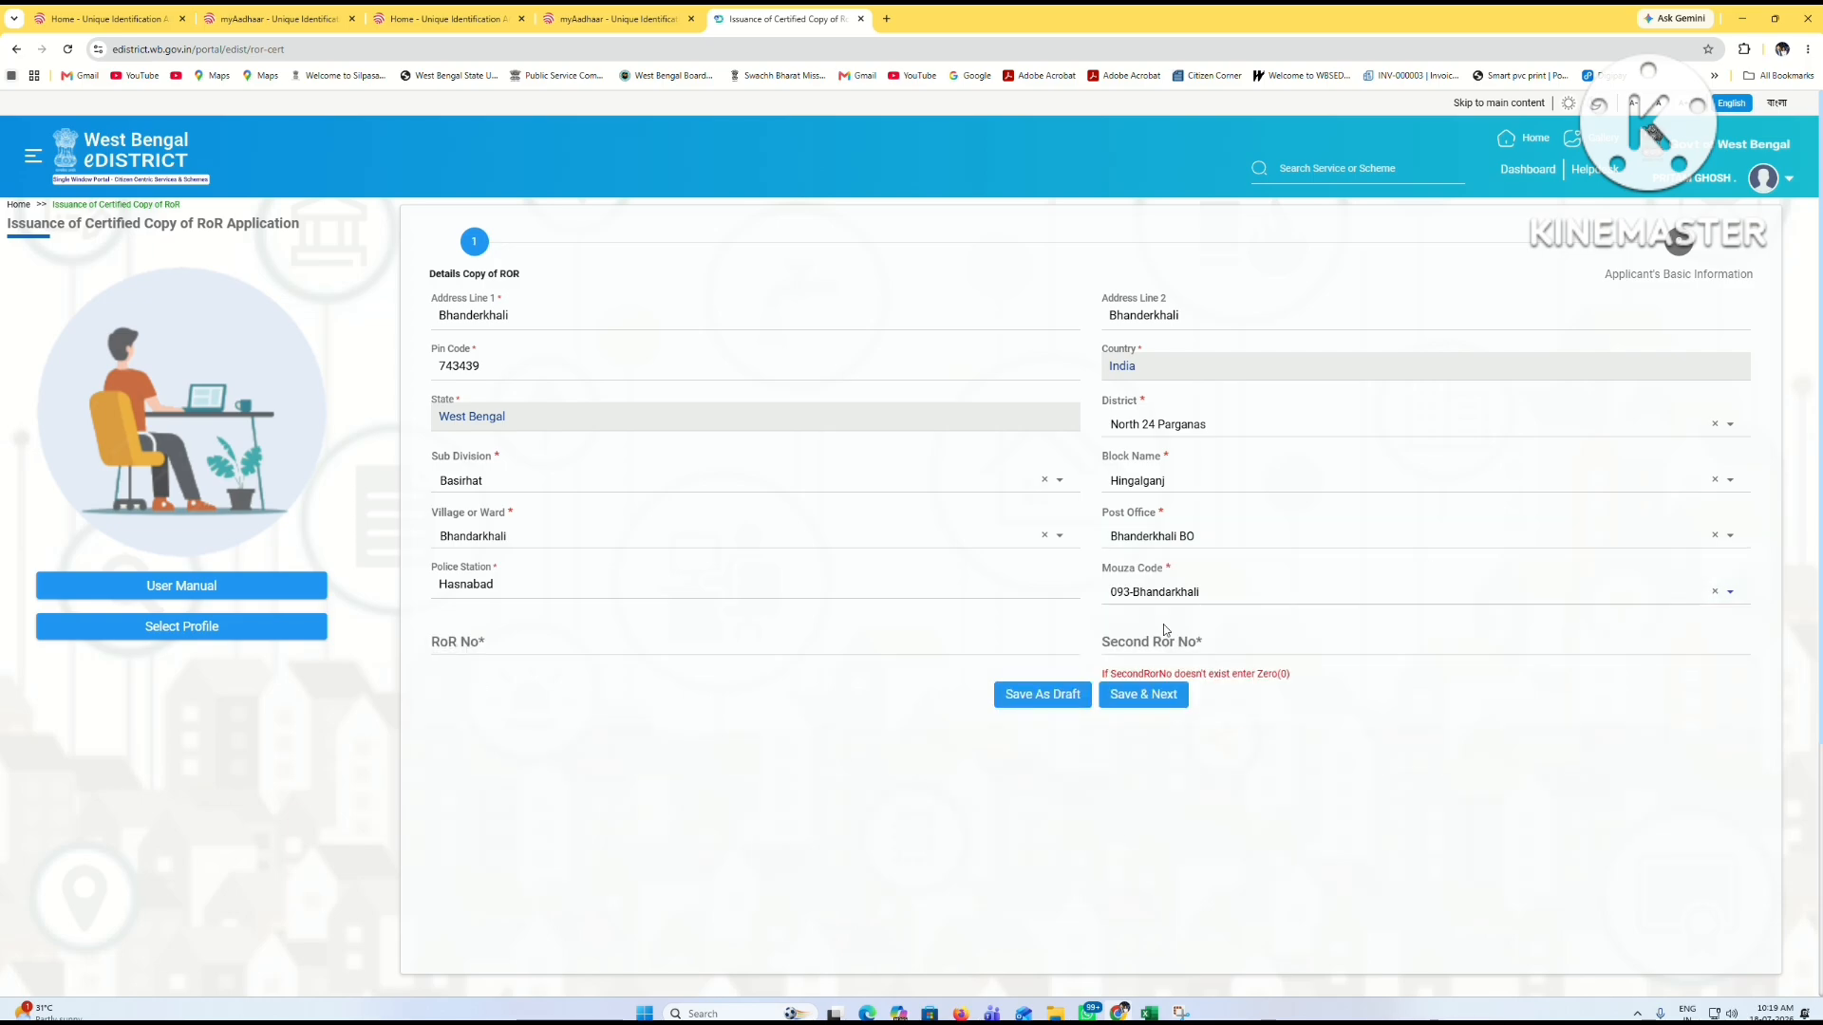
Step: Fill the RoR number fields with Second Ror No 0 and save the first step
{"action": "left_click", "coordinate": [465, 647]}
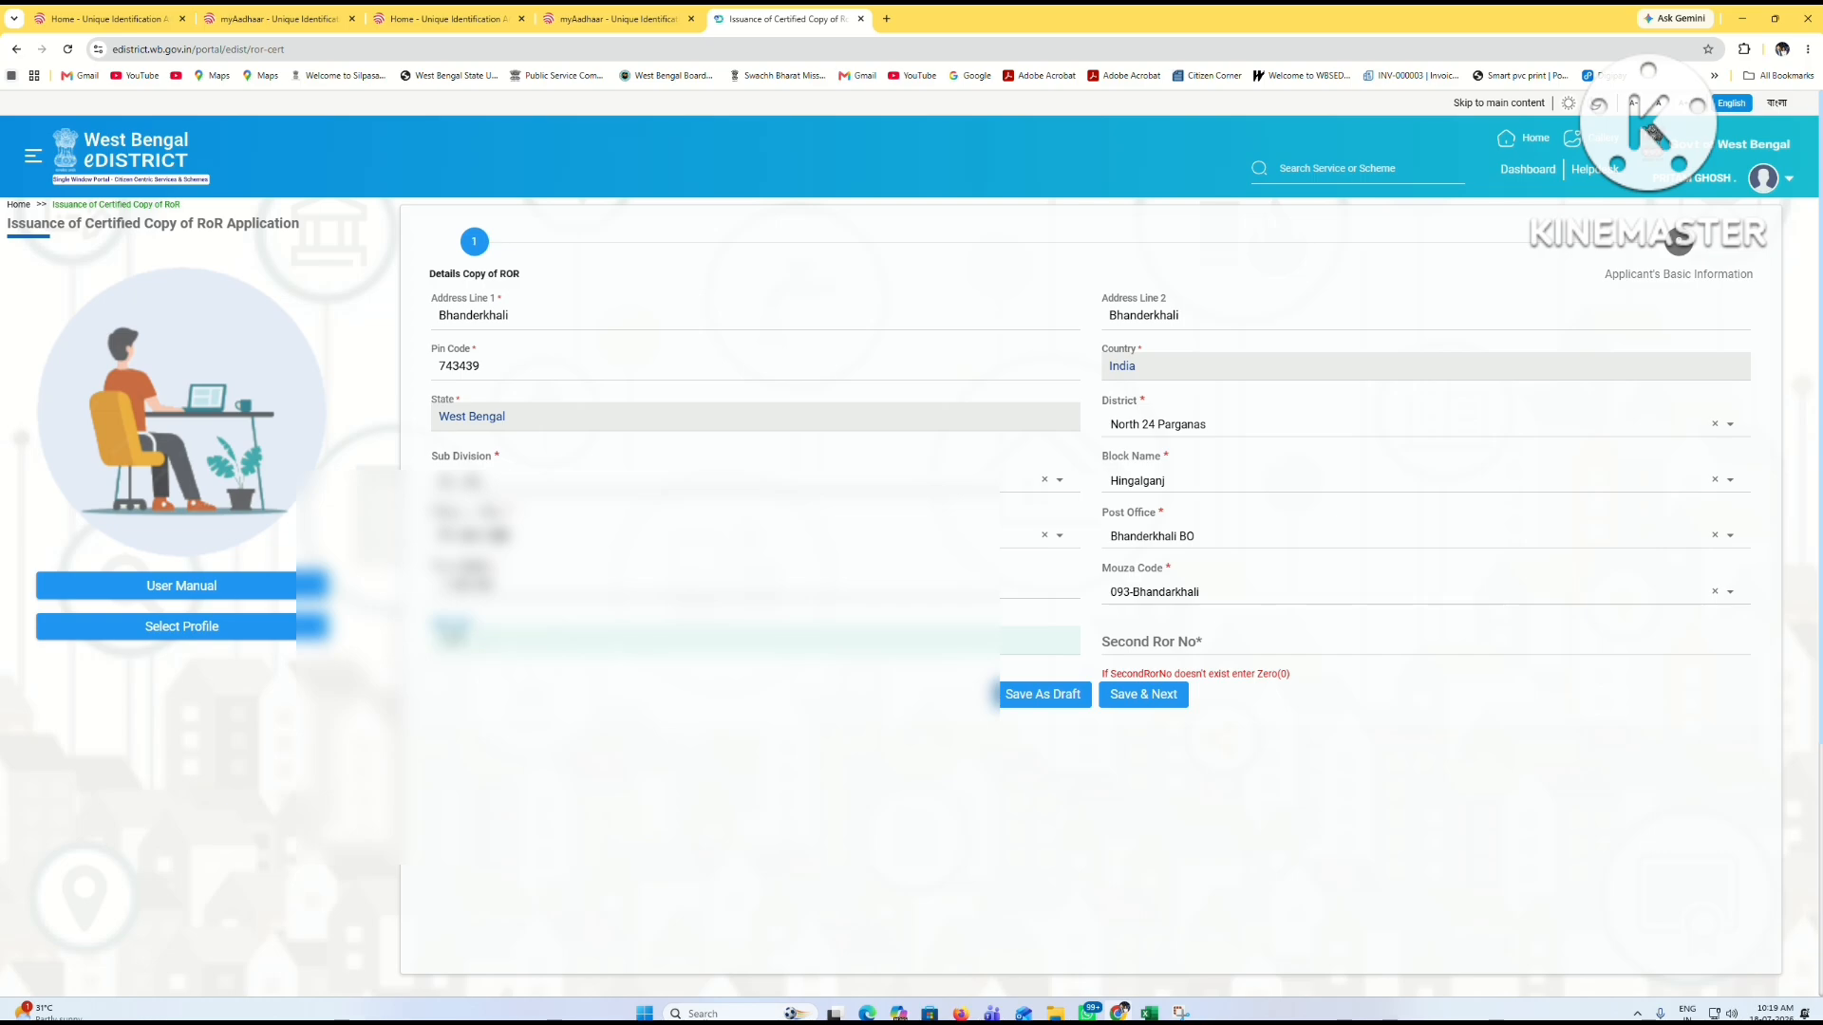
{"action": "left_click", "coordinate": [1144, 694]}
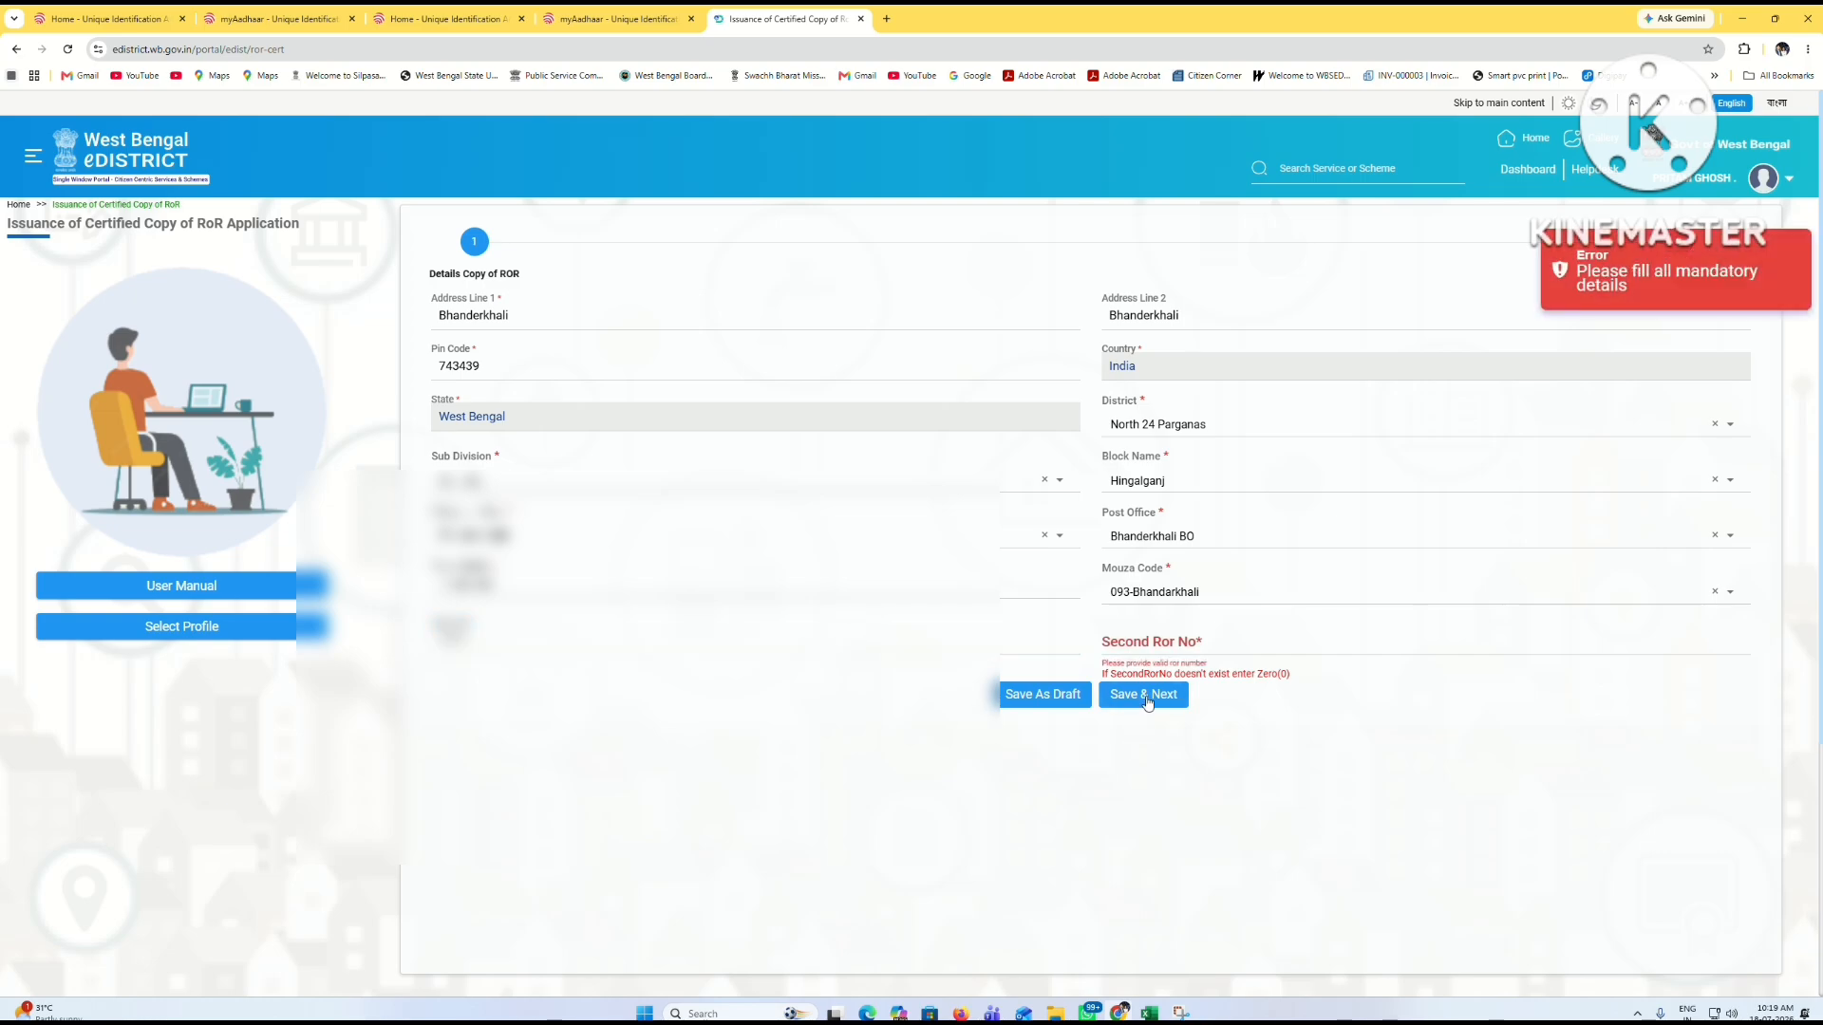
{"action": "left_click", "coordinate": [1190, 632]}
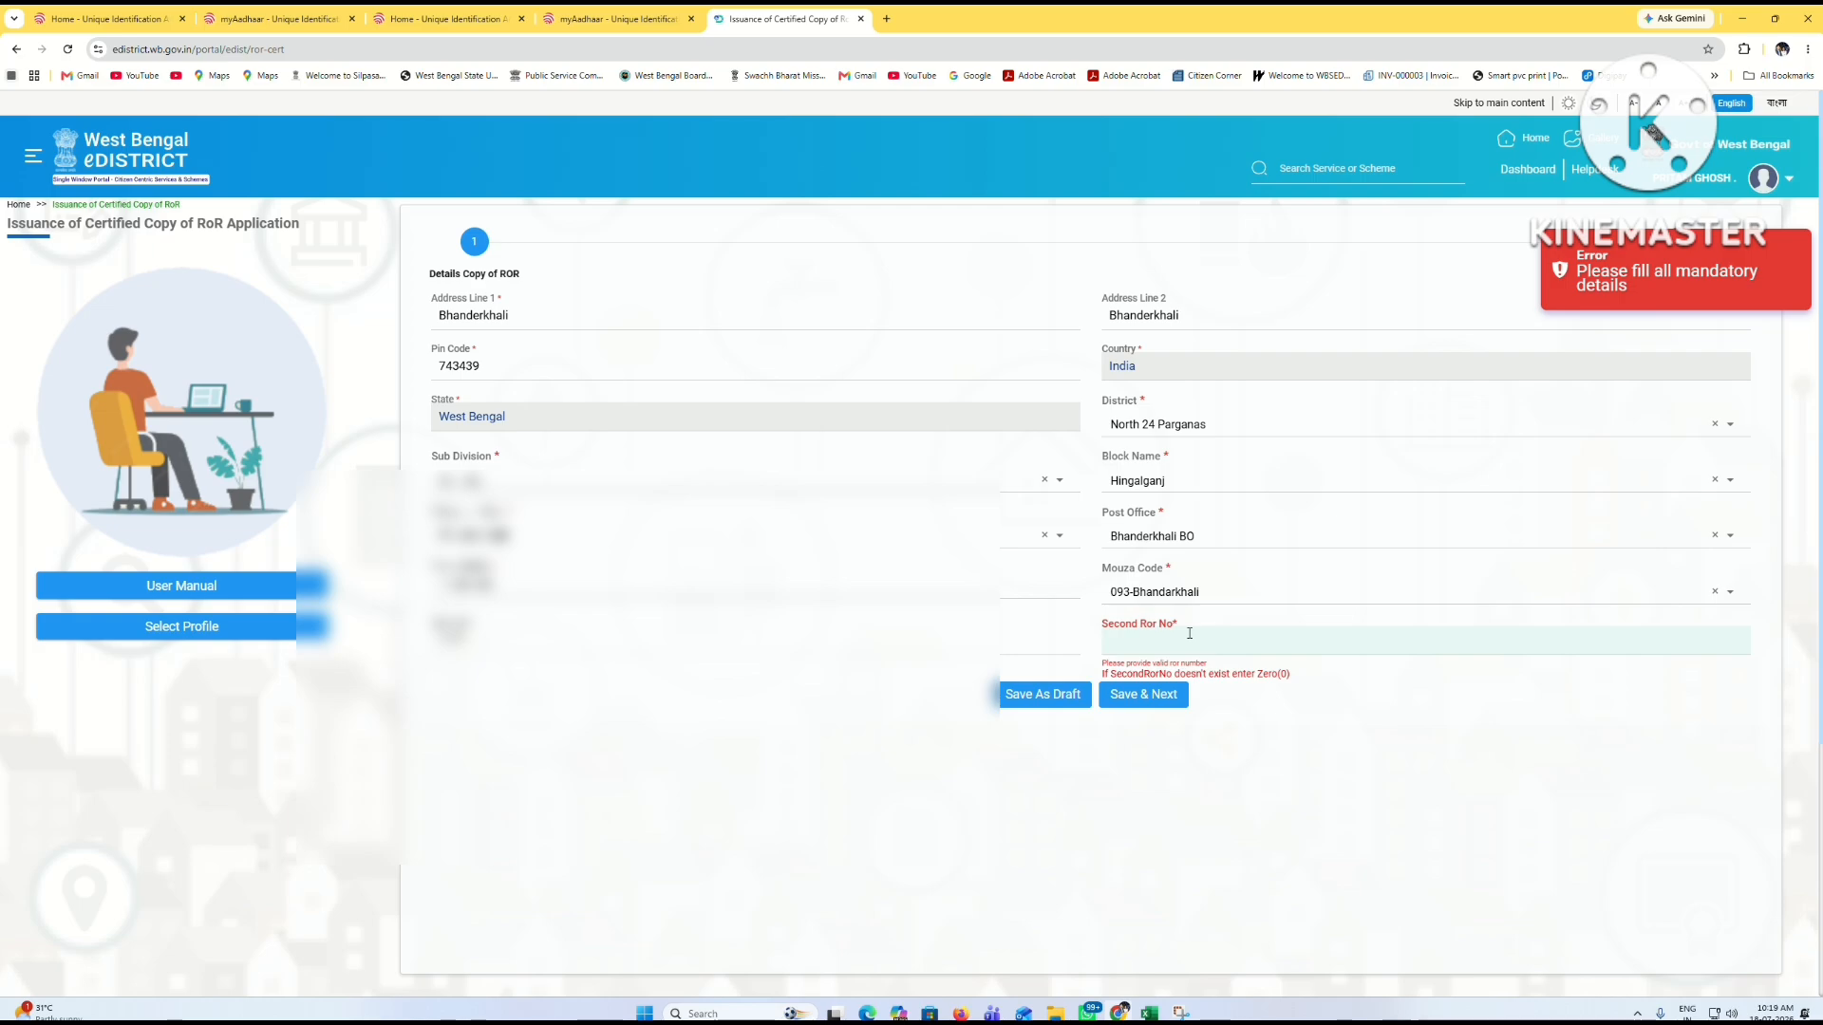
{"action": "type", "text": "0"}
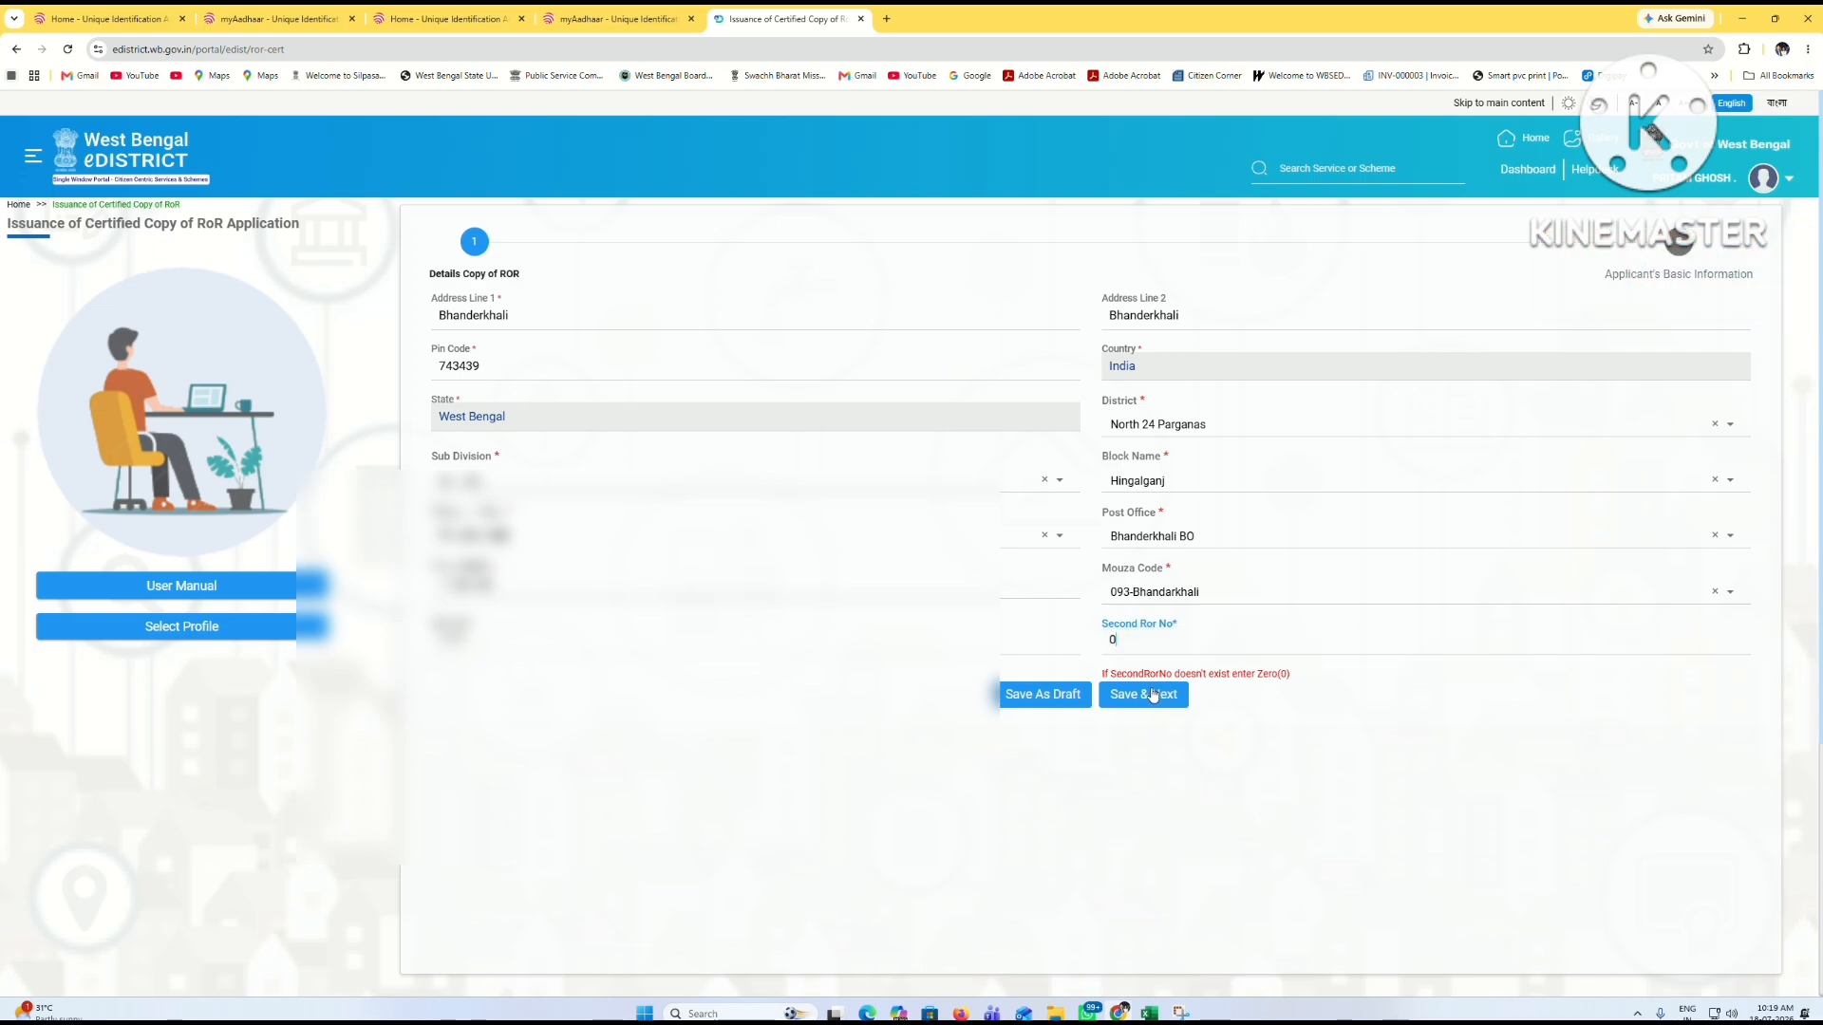
{"action": "left_click", "coordinate": [1152, 694]}
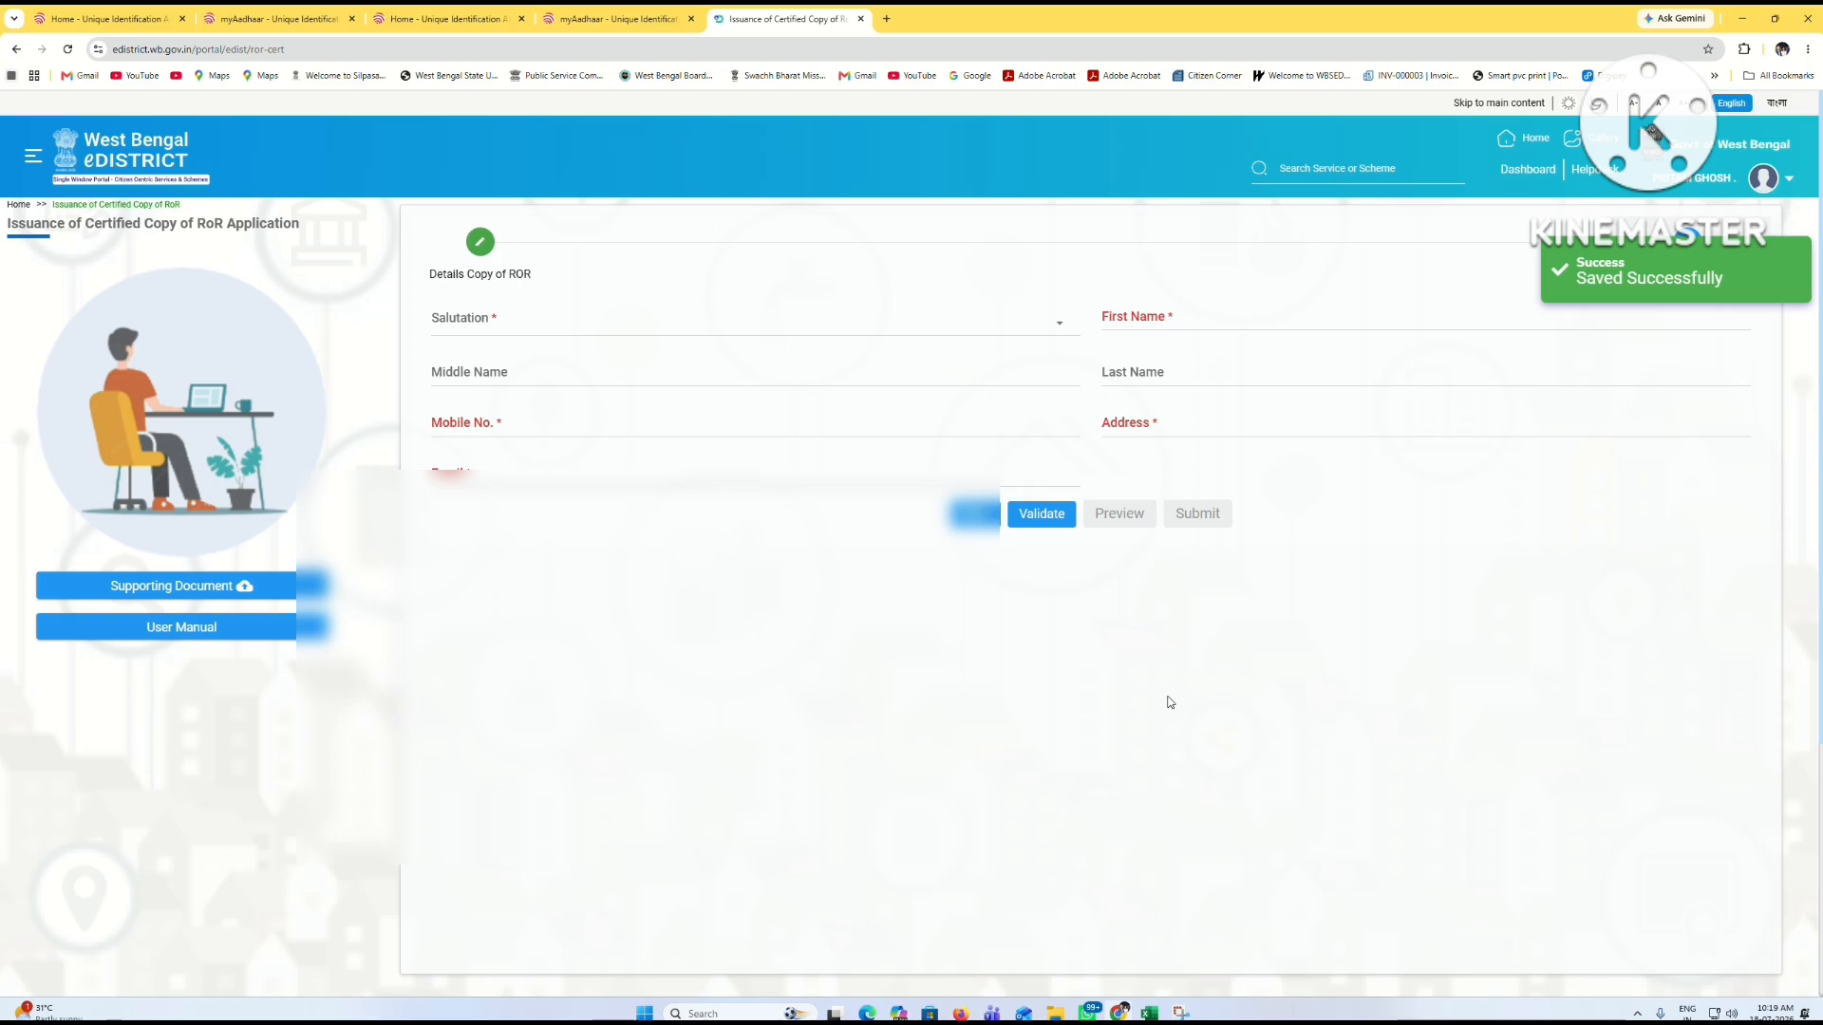
Step: Set the salutation to Mr. and enter the applicant's first and last name
{"action": "left_click", "coordinate": [532, 322]}
{"action": "left_click", "coordinate": [456, 351]}
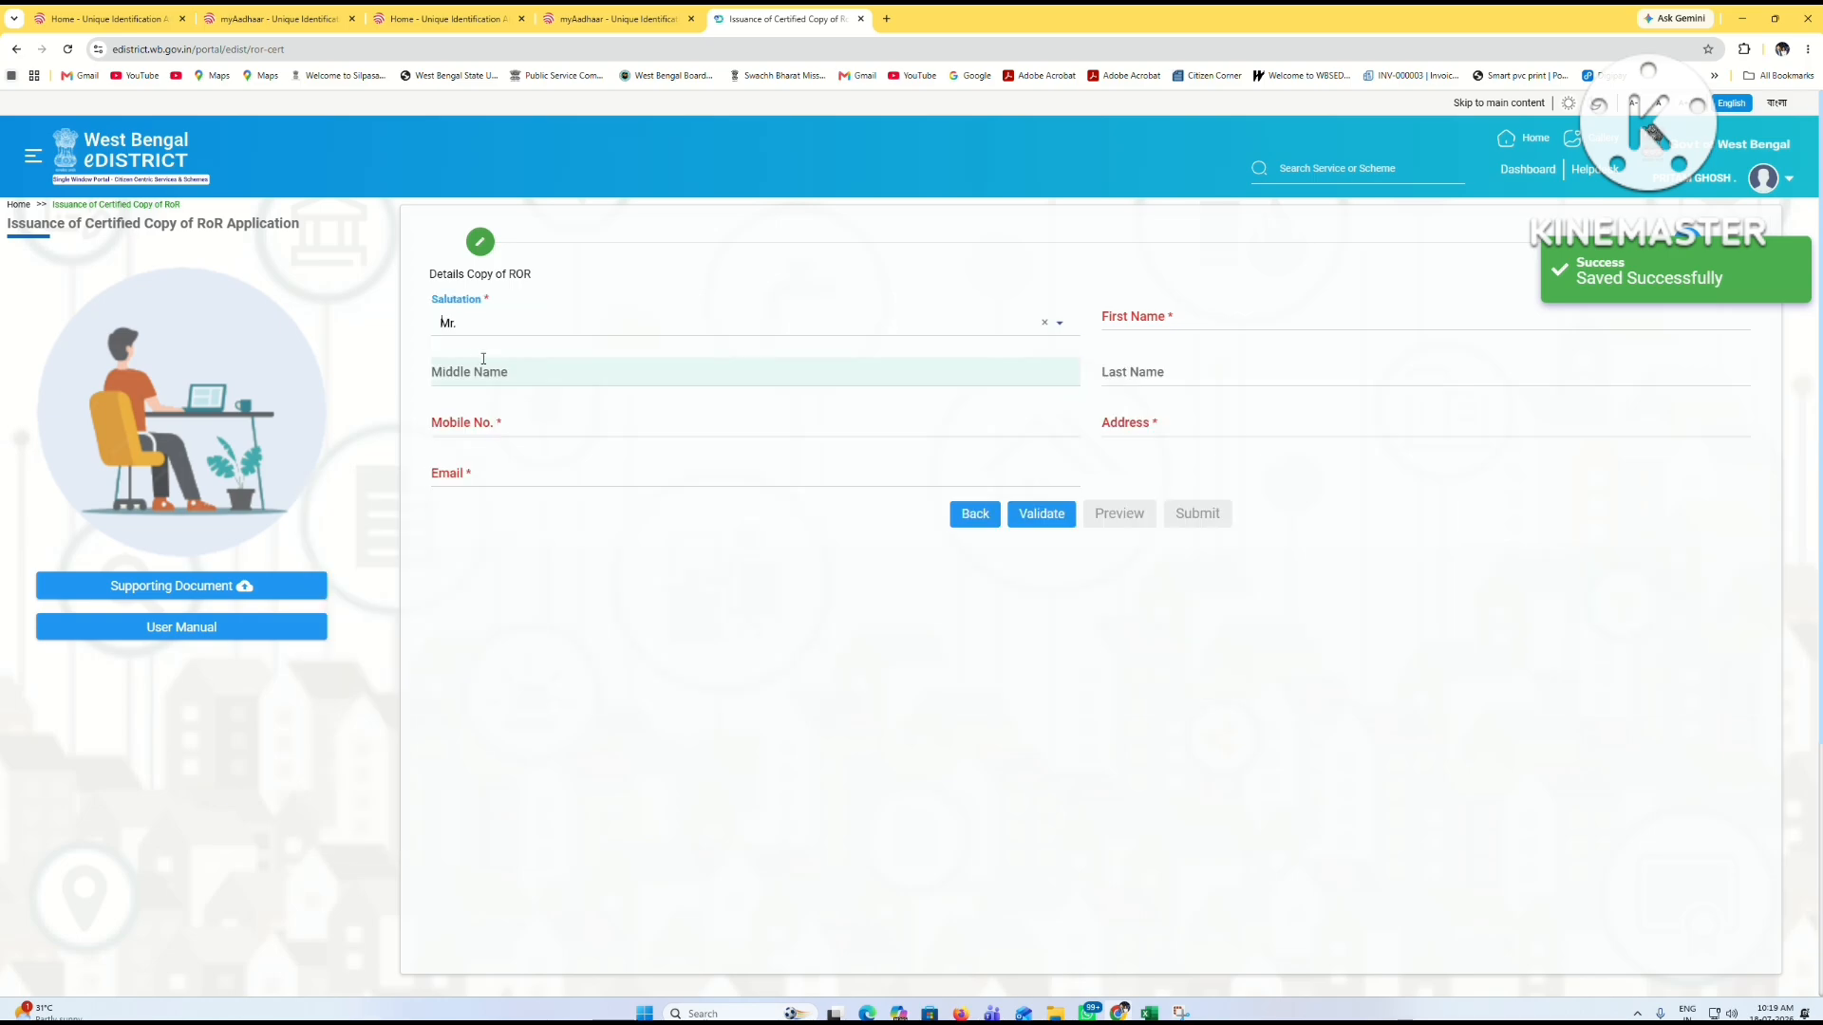
{"action": "left_click", "coordinate": [1173, 320]}
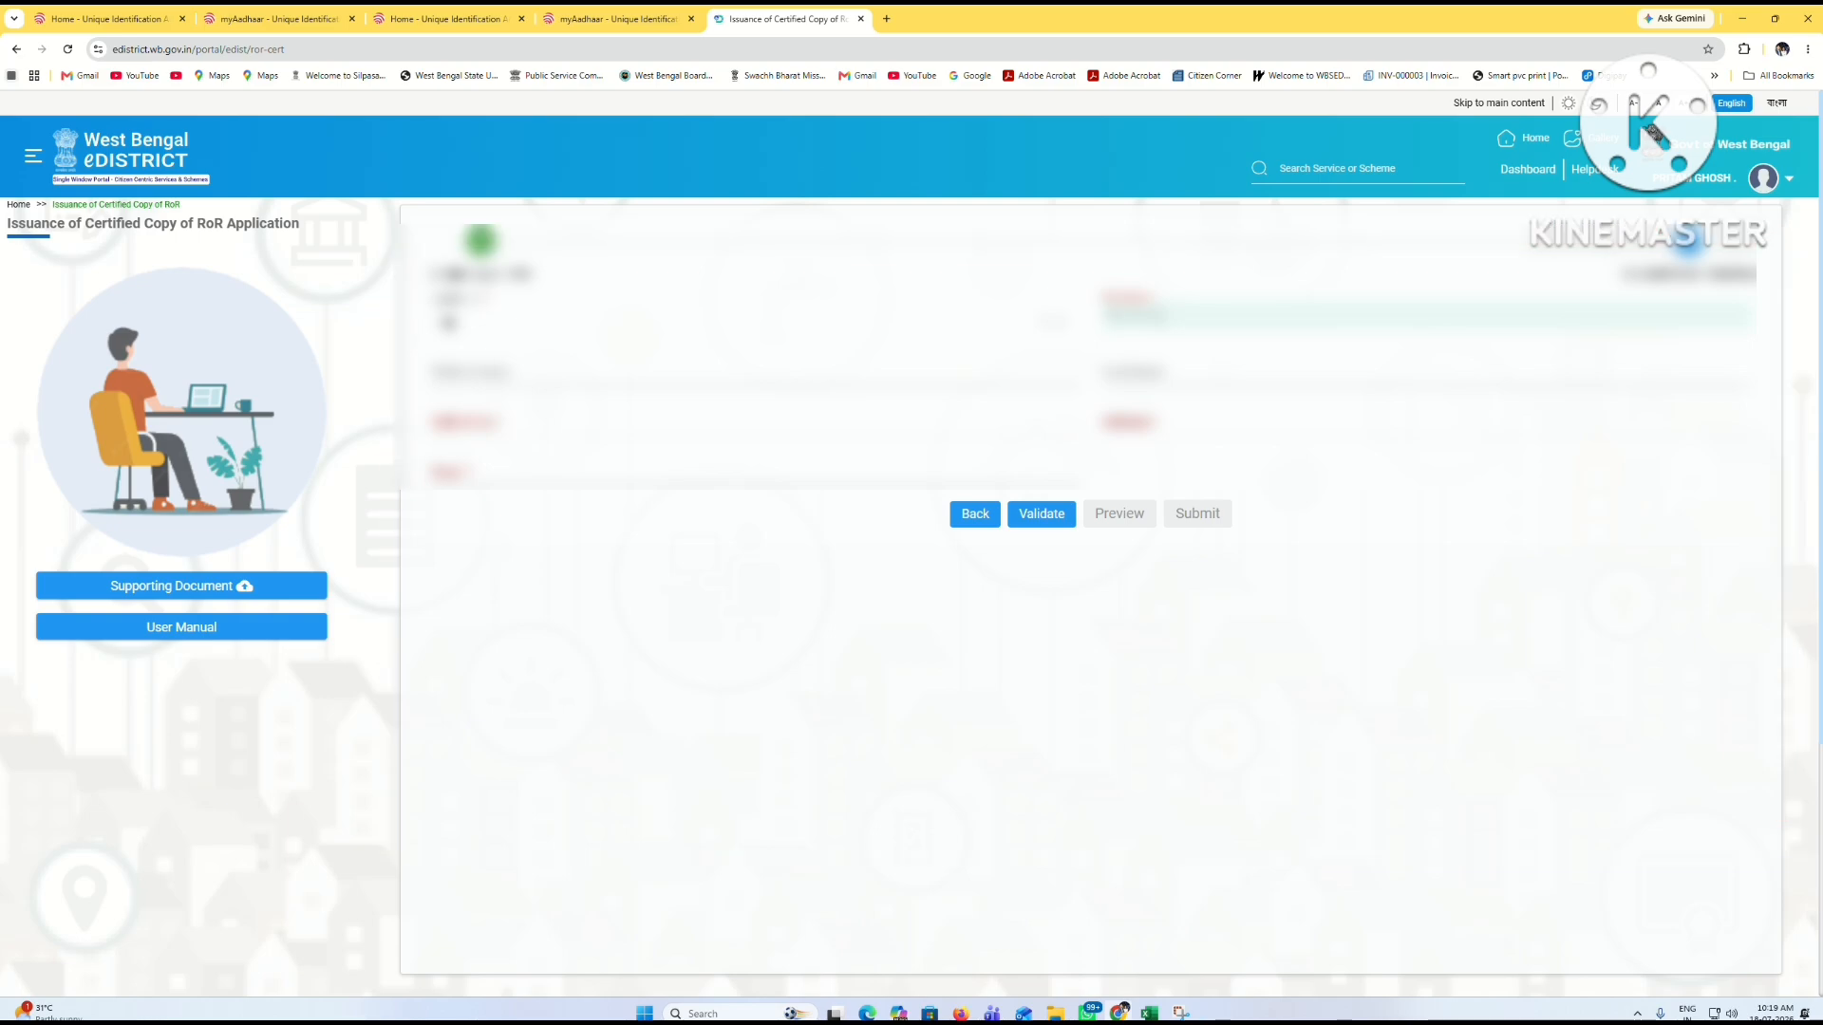
{"action": "key", "text": "Tab"}
{"action": "key", "text": "Tab"}
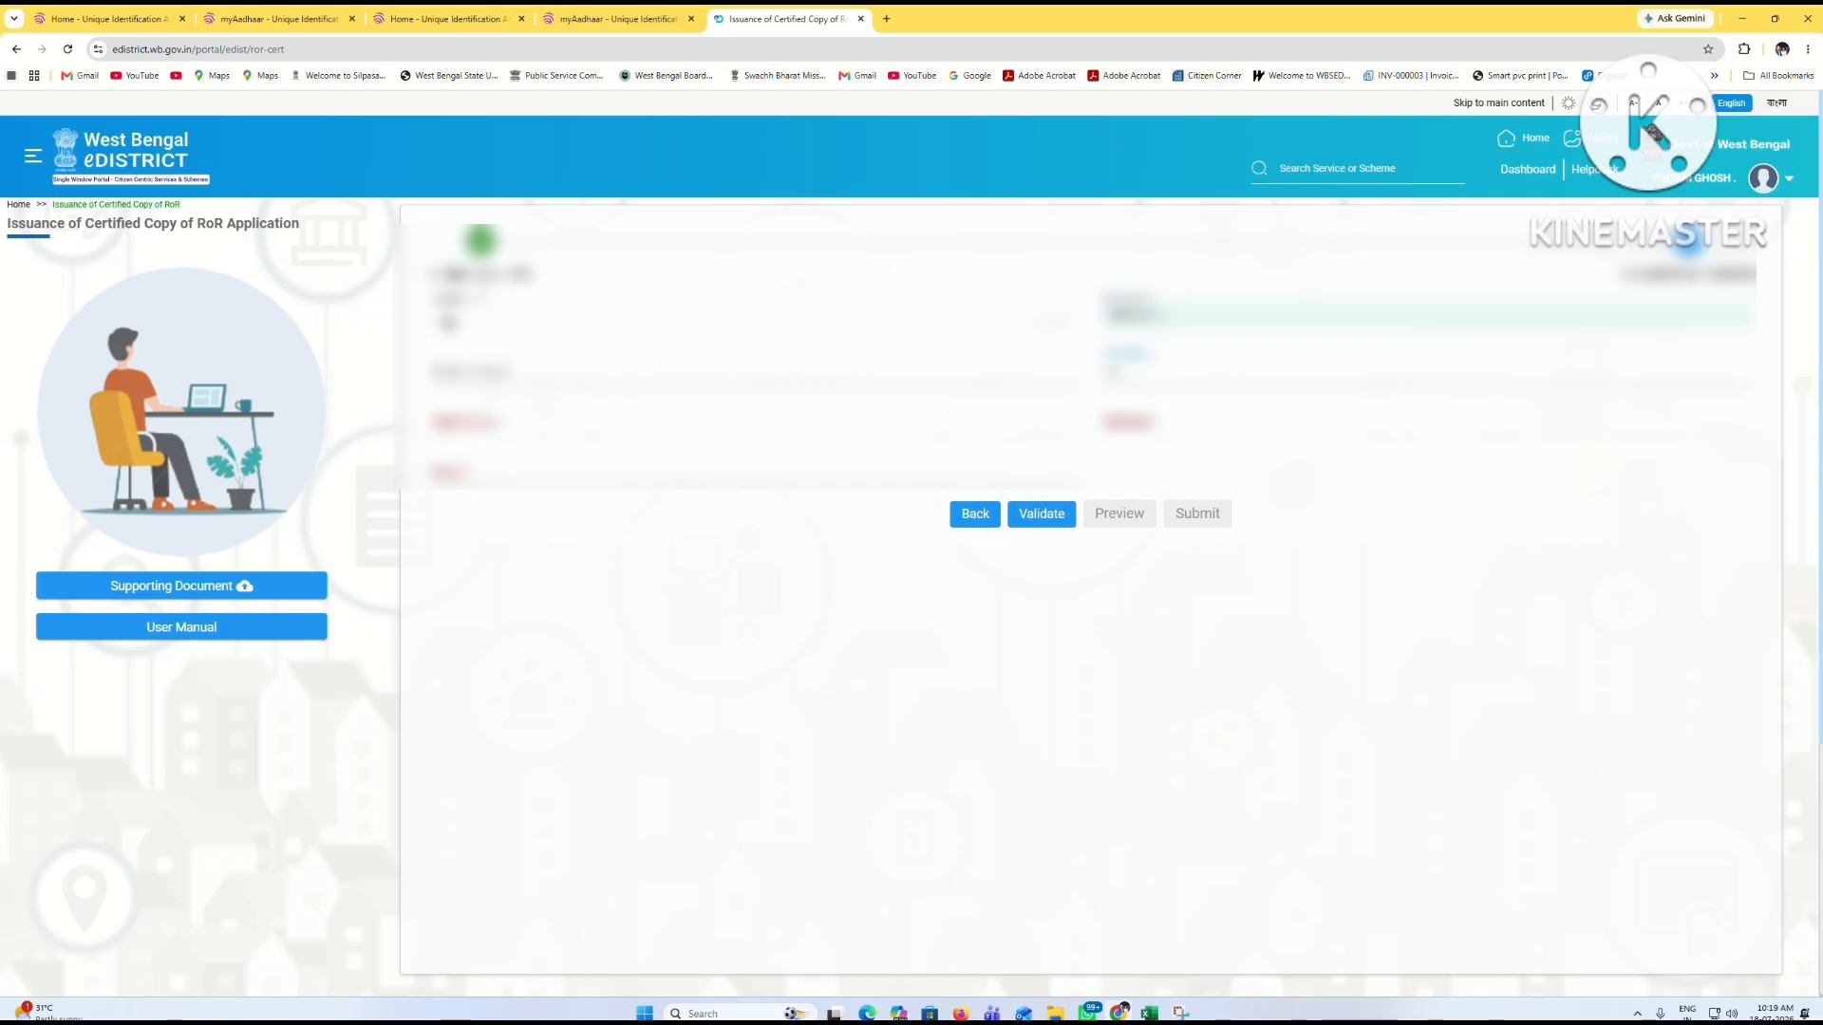
Step: Fill in the next two detail fields, correcting a mistyped entry
{"action": "key", "text": "Tab"}
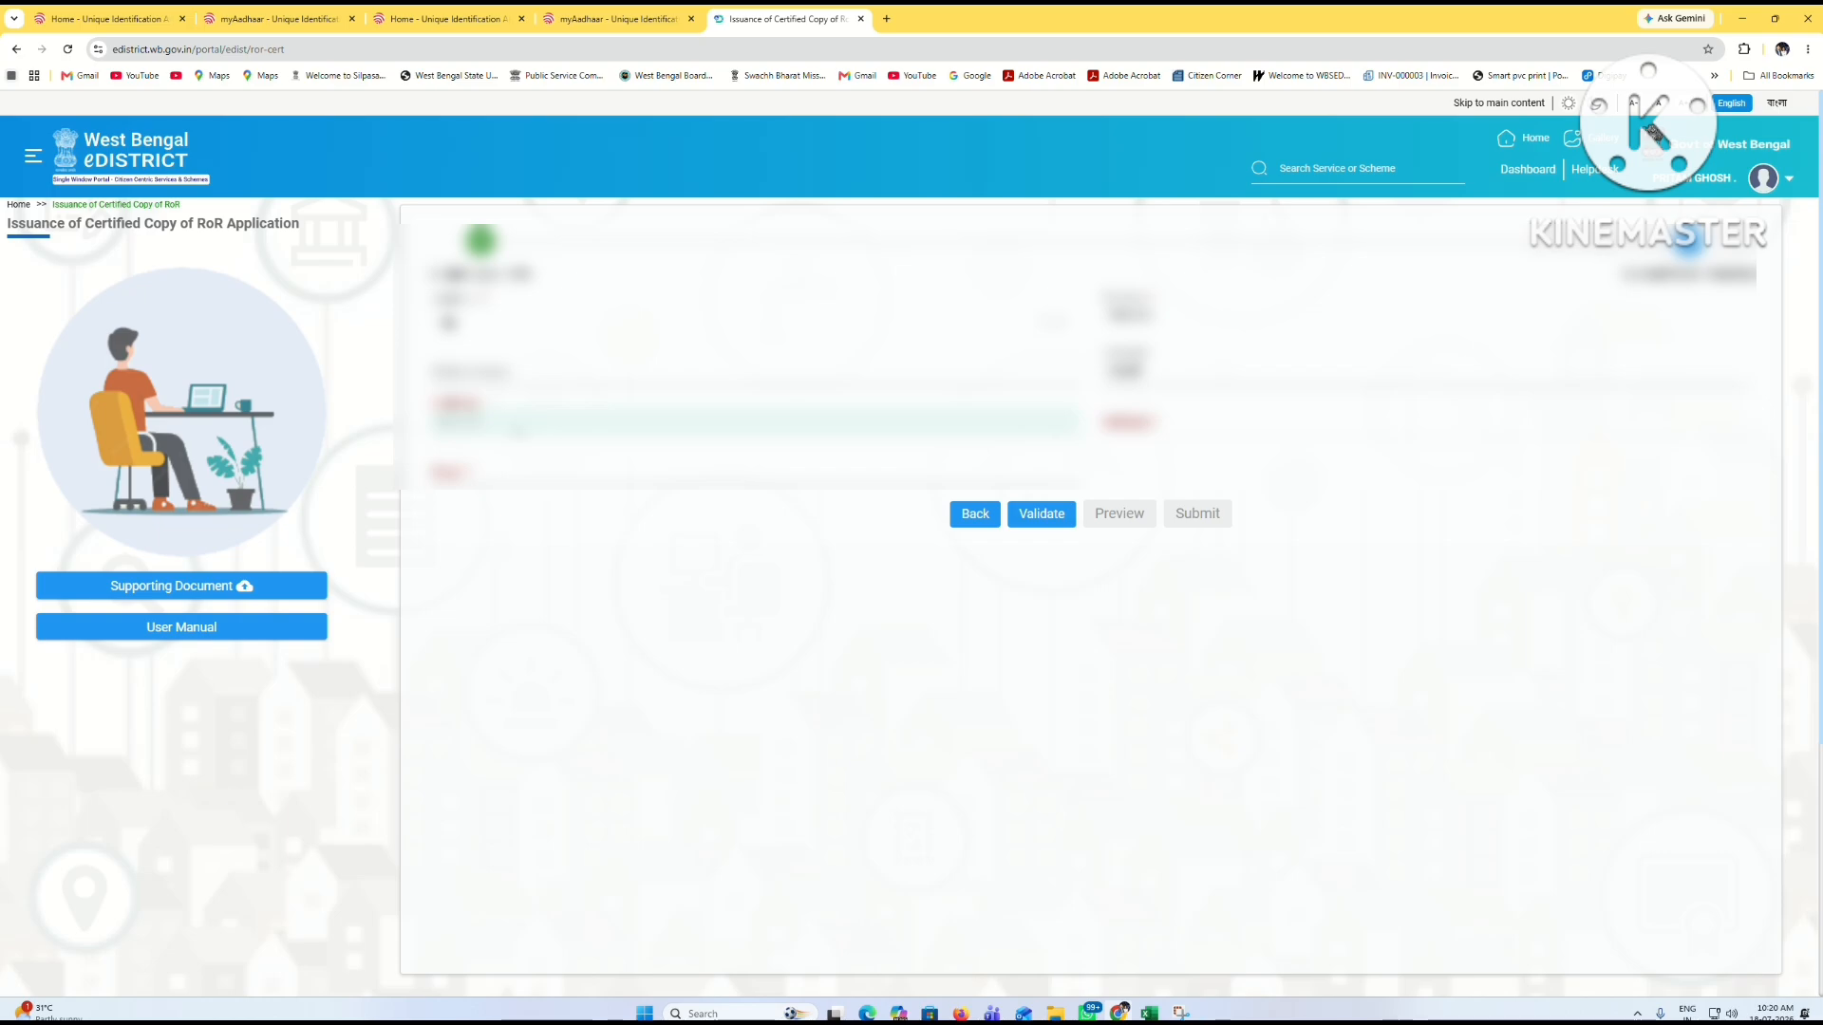
{"action": "type", "text": "VILL-000"}
{"action": "key", "text": "Tab"}
{"action": "type", "text": "VI"}
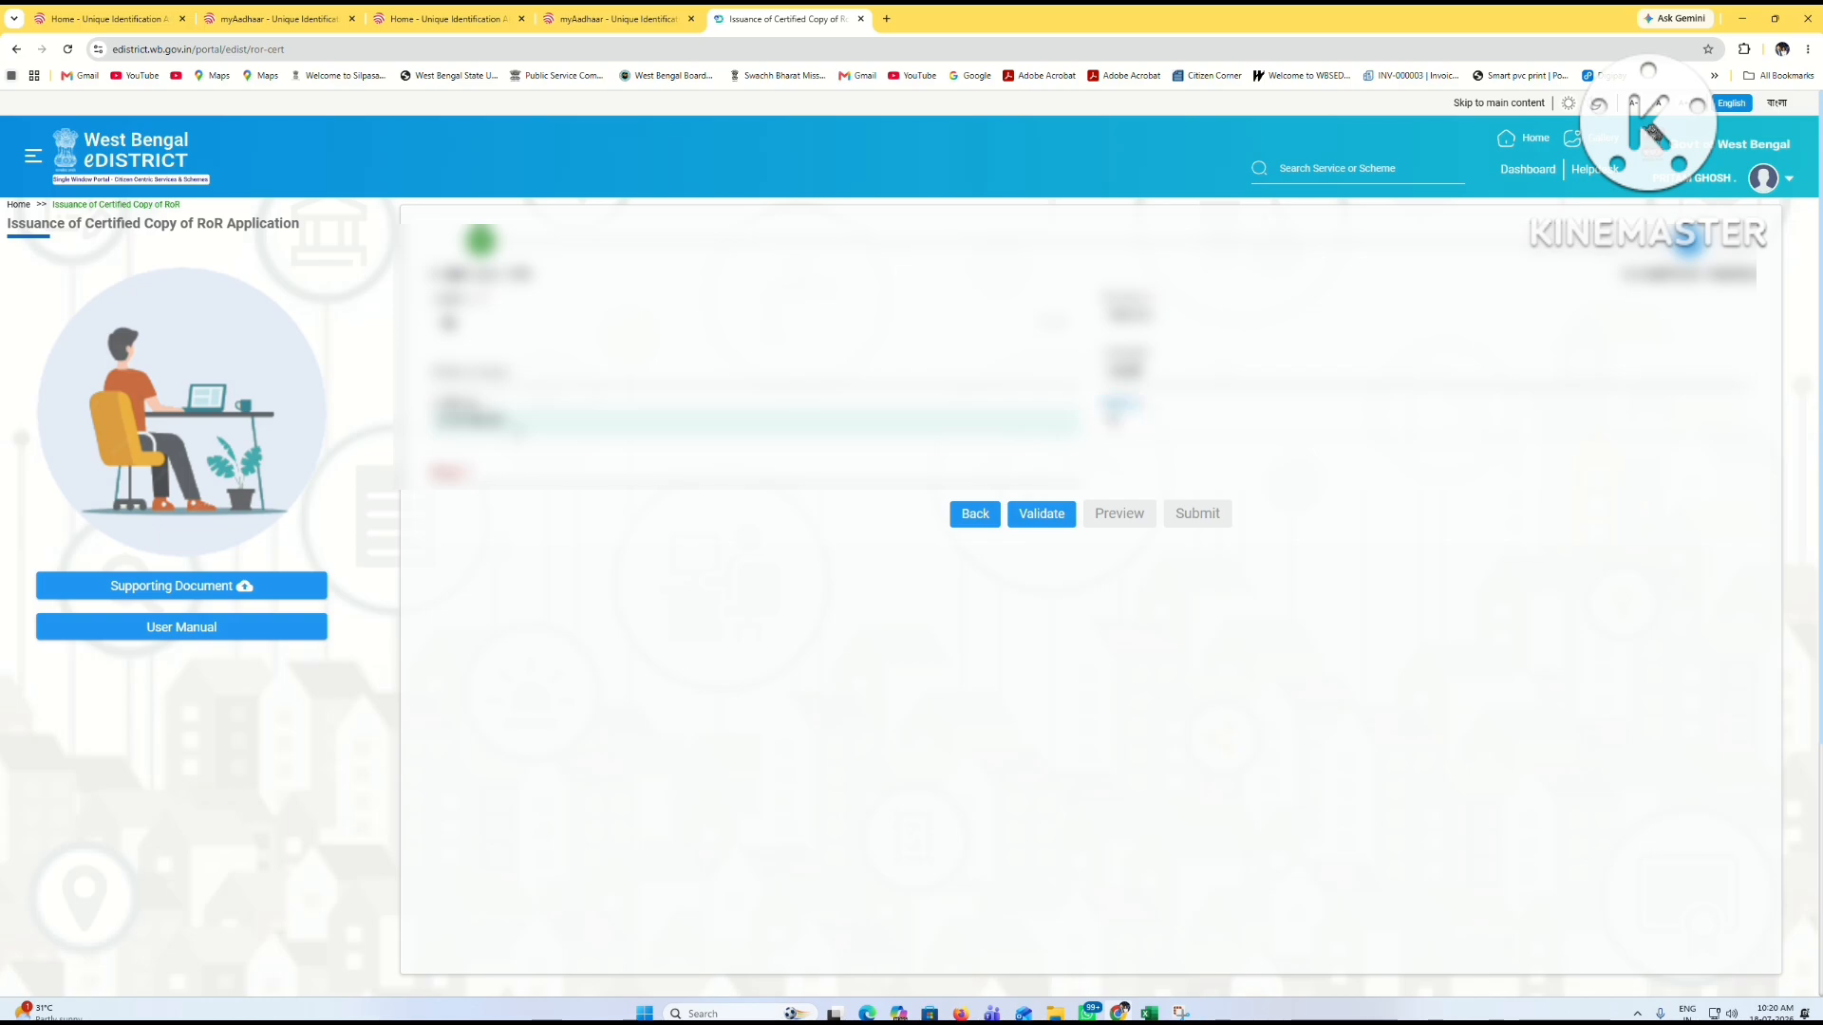
{"action": "type", "text": "LL-0001234"}
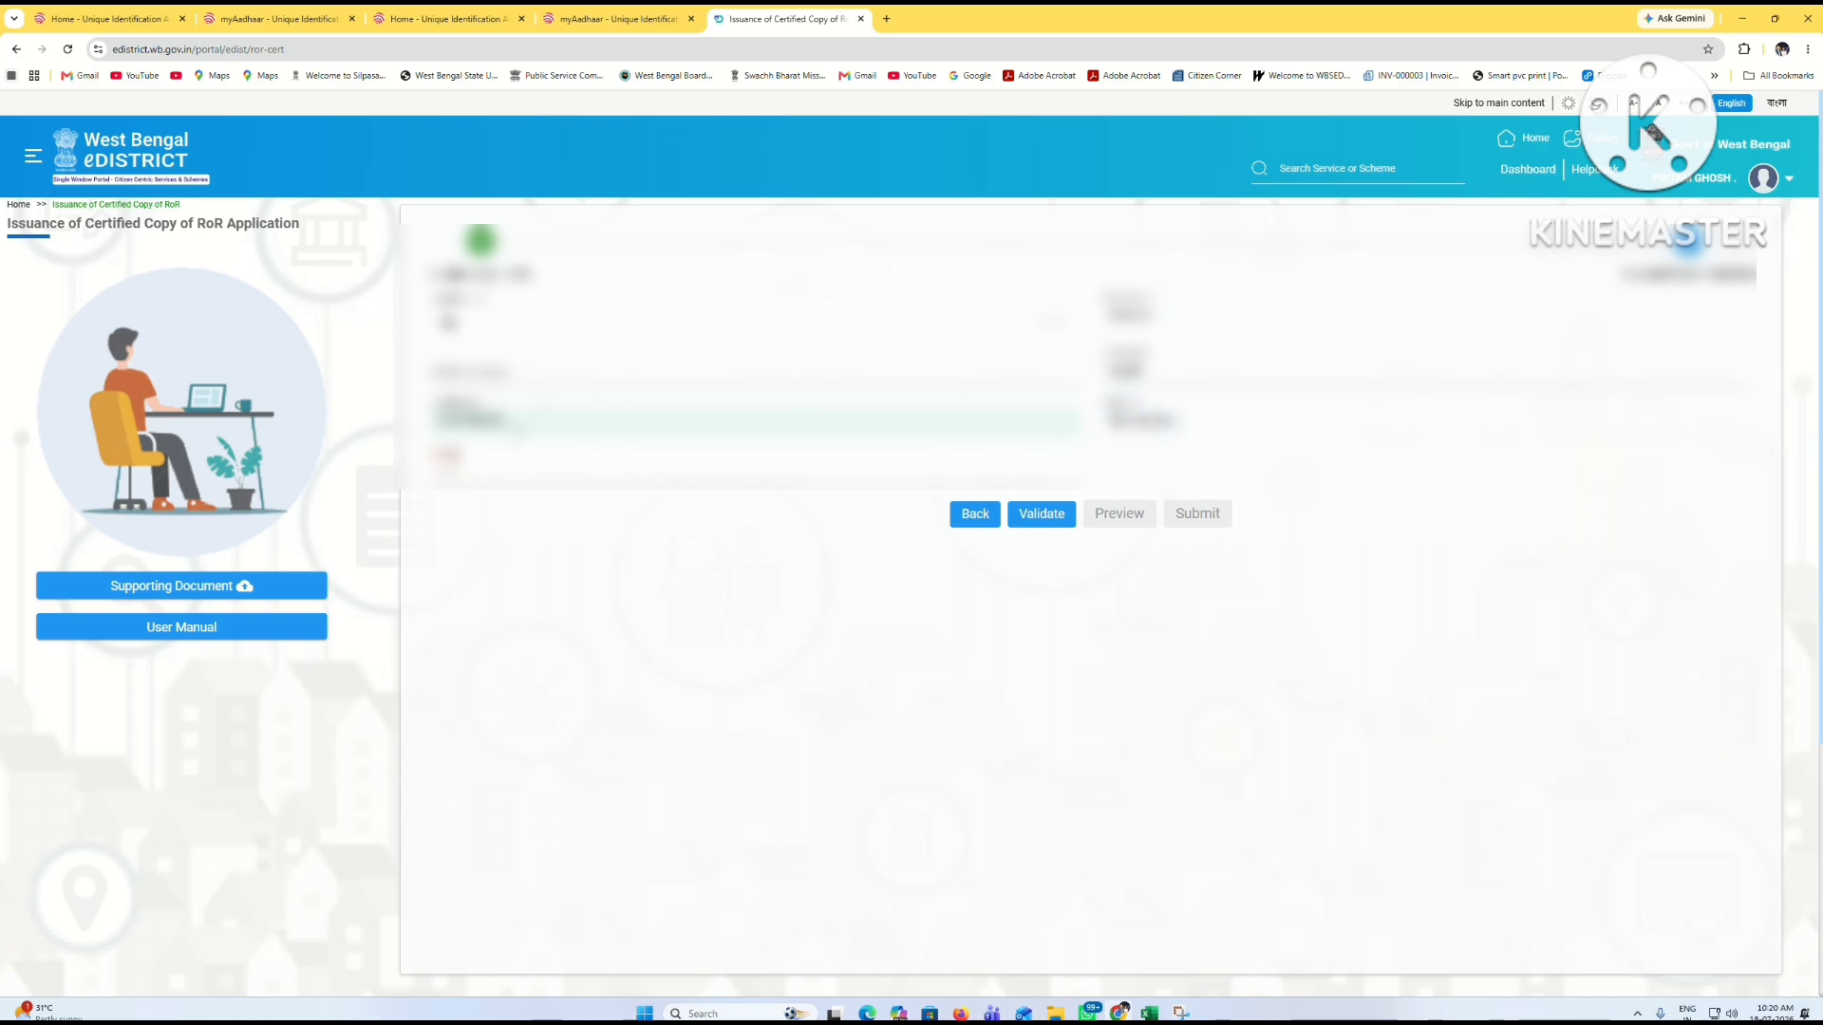
{"action": "type", "text": "72110112"}
{"action": "key", "text": "BackSpace"}
{"action": "key", "text": "BackSpace"}
{"action": "key", "text": "BackSpace"}
{"action": "key", "text": "BackSpace"}
{"action": "key", "text": "BackSpace"}
{"action": "type", "text": "123 my use"}
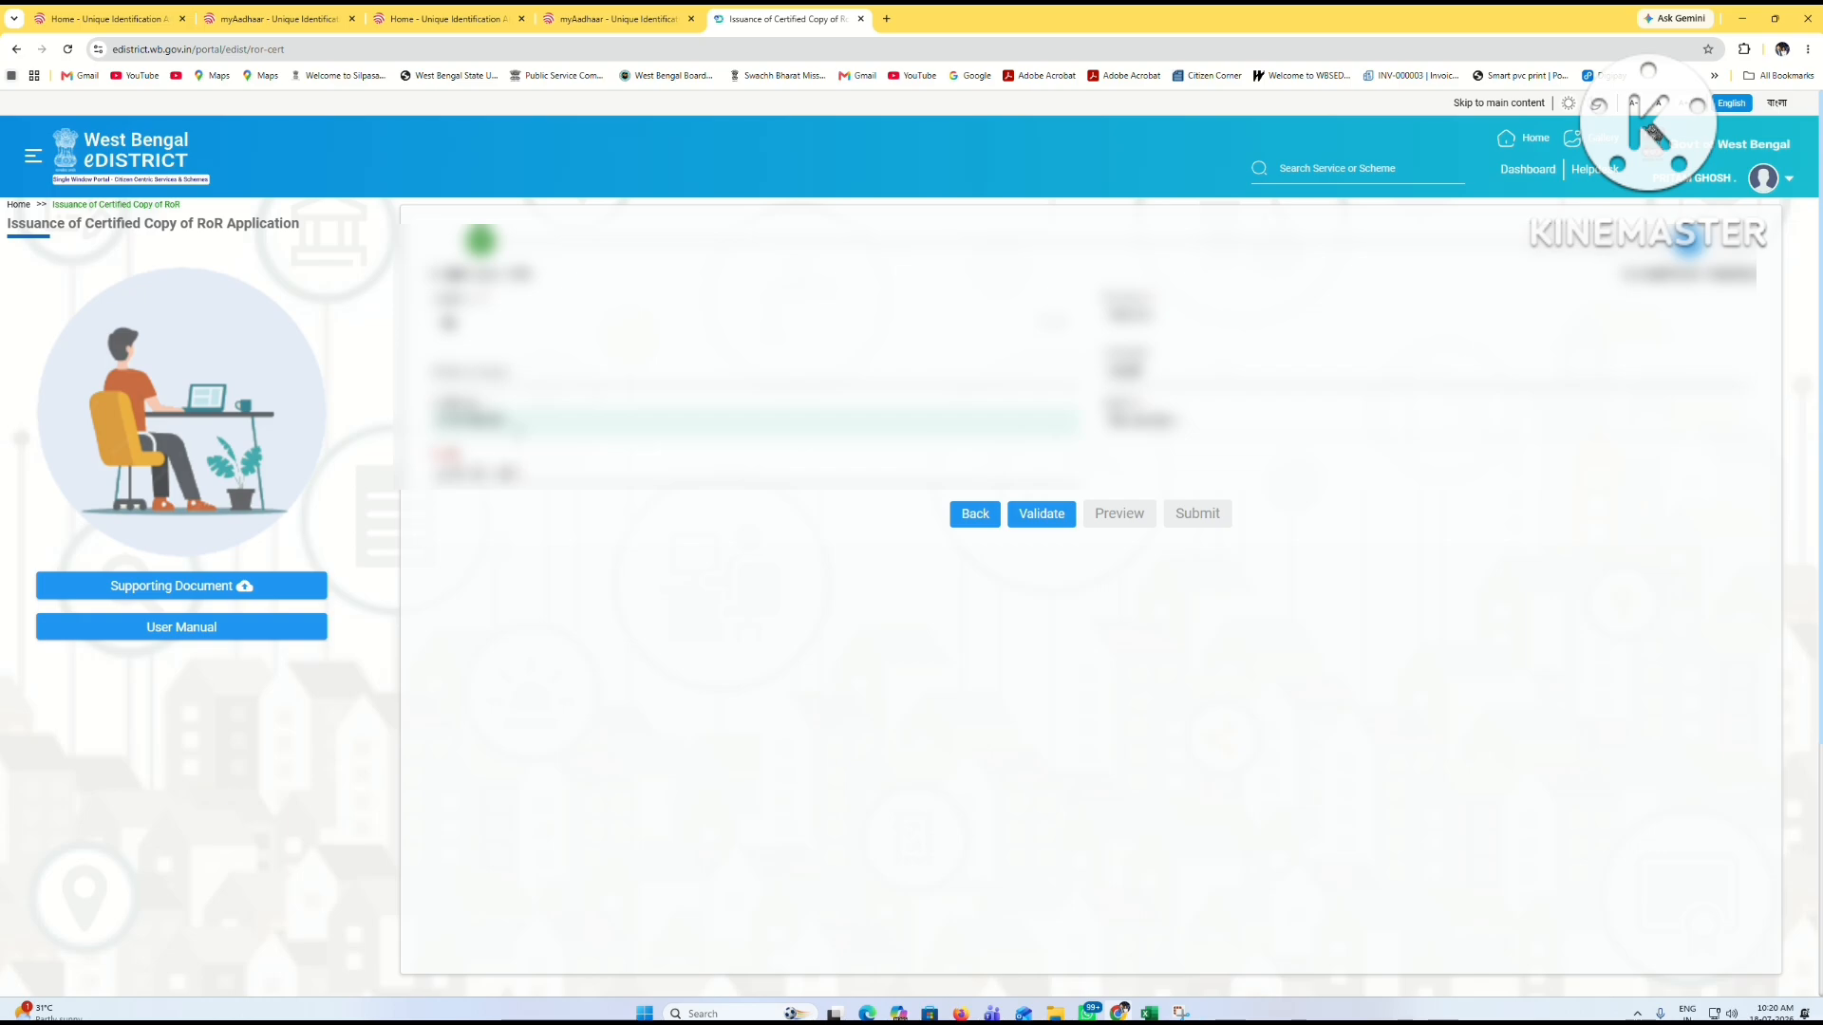
{"action": "type", "text": "r name and"}
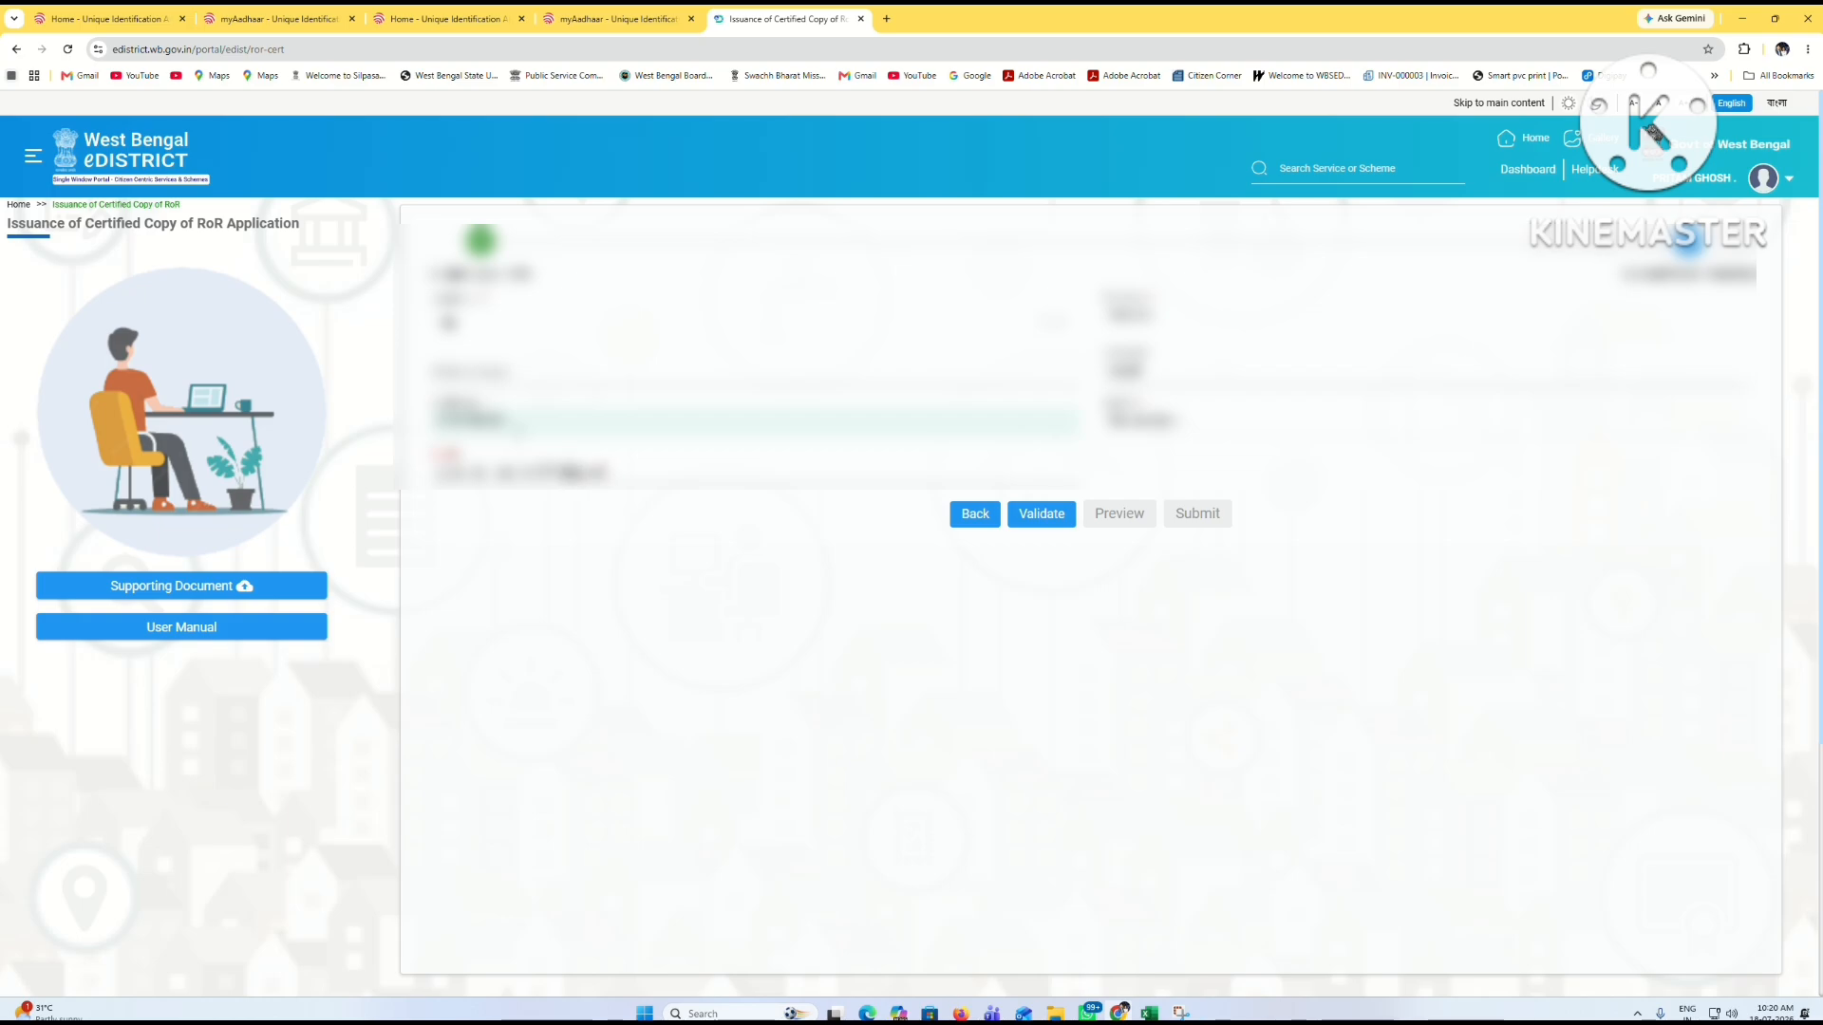
{"action": "type", "text": " add"}
Step: Validate the application data and review its PDF preview
{"action": "left_click", "coordinate": [834, 532]}
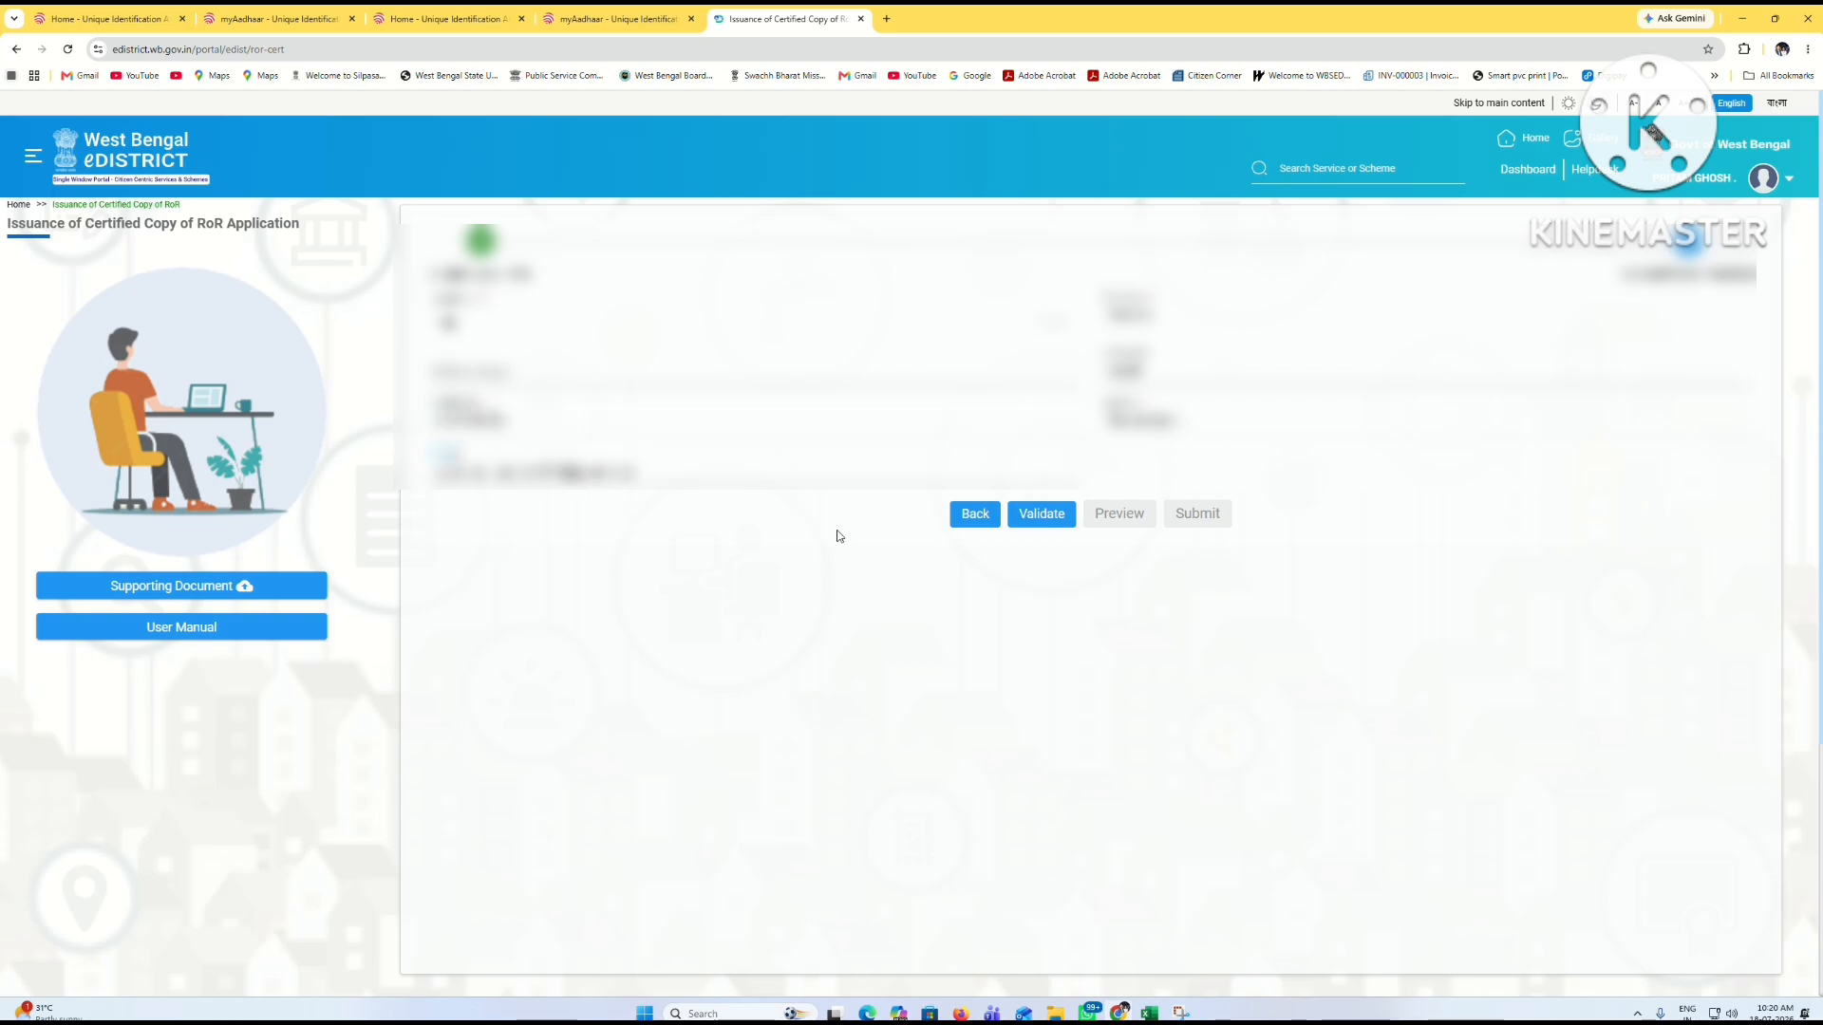
{"action": "left_click", "coordinate": [1052, 522]}
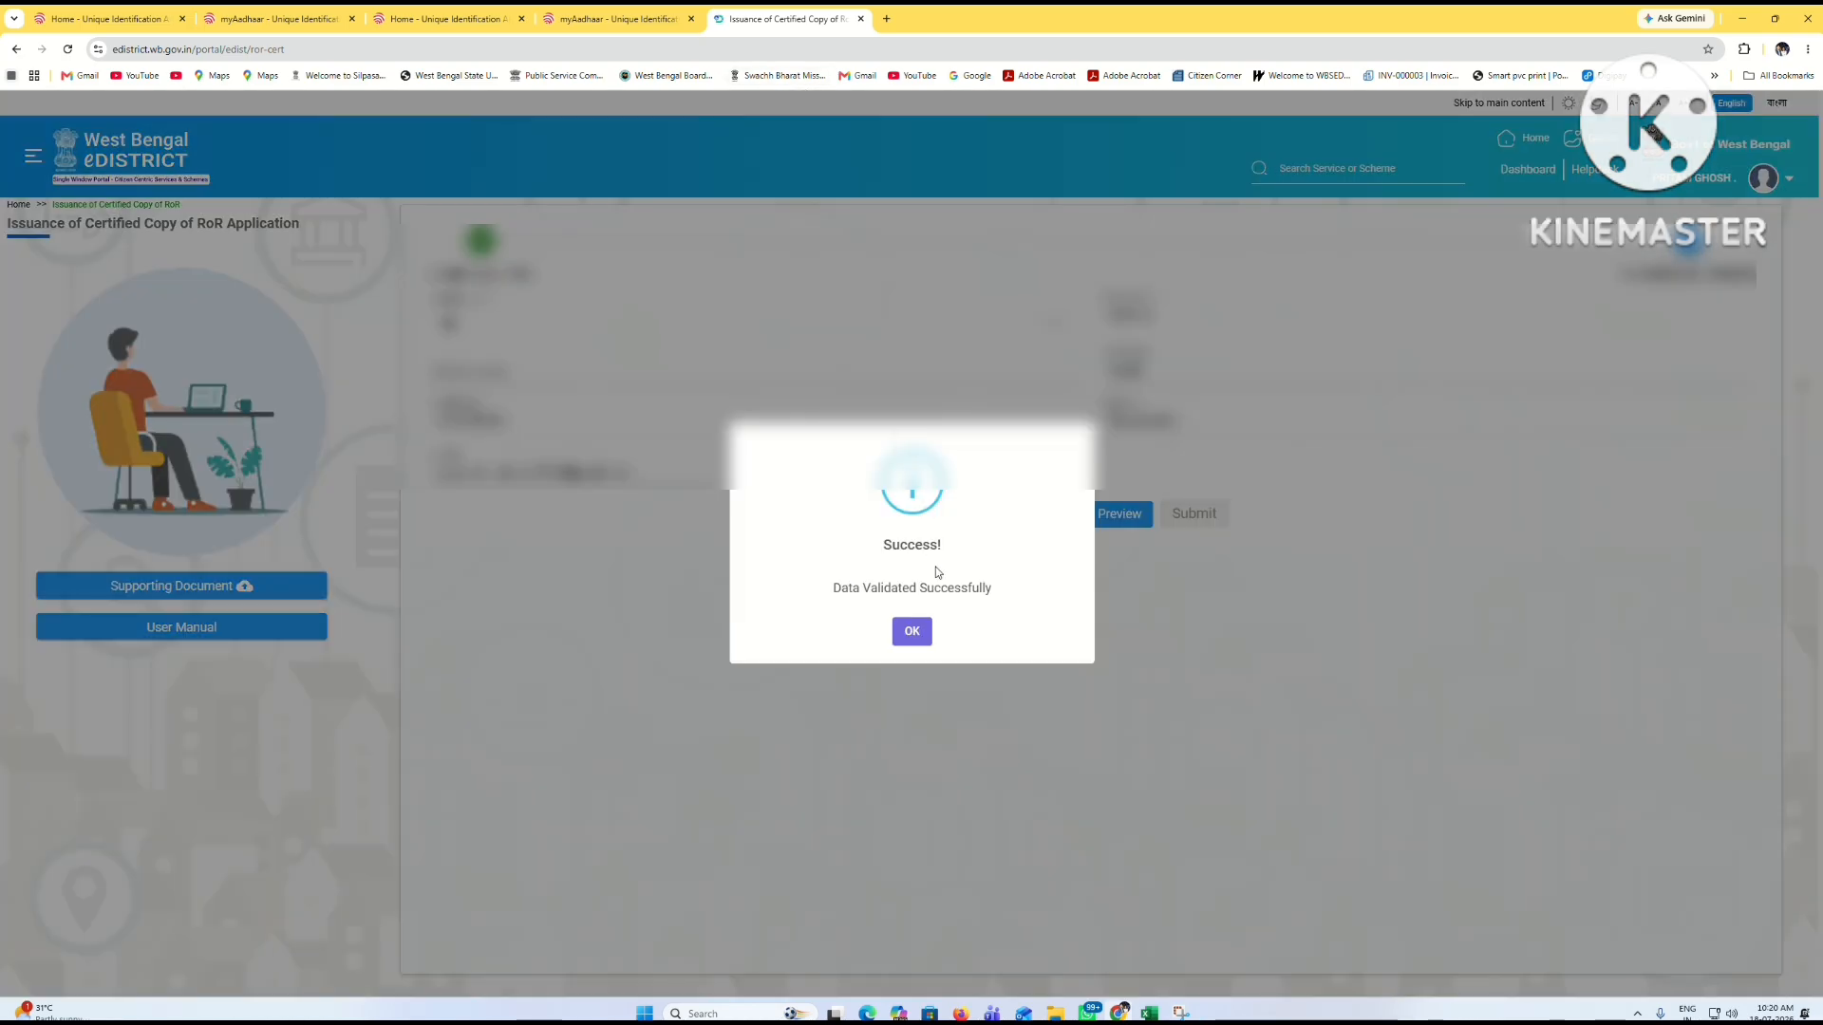
{"action": "left_click", "coordinate": [915, 633]}
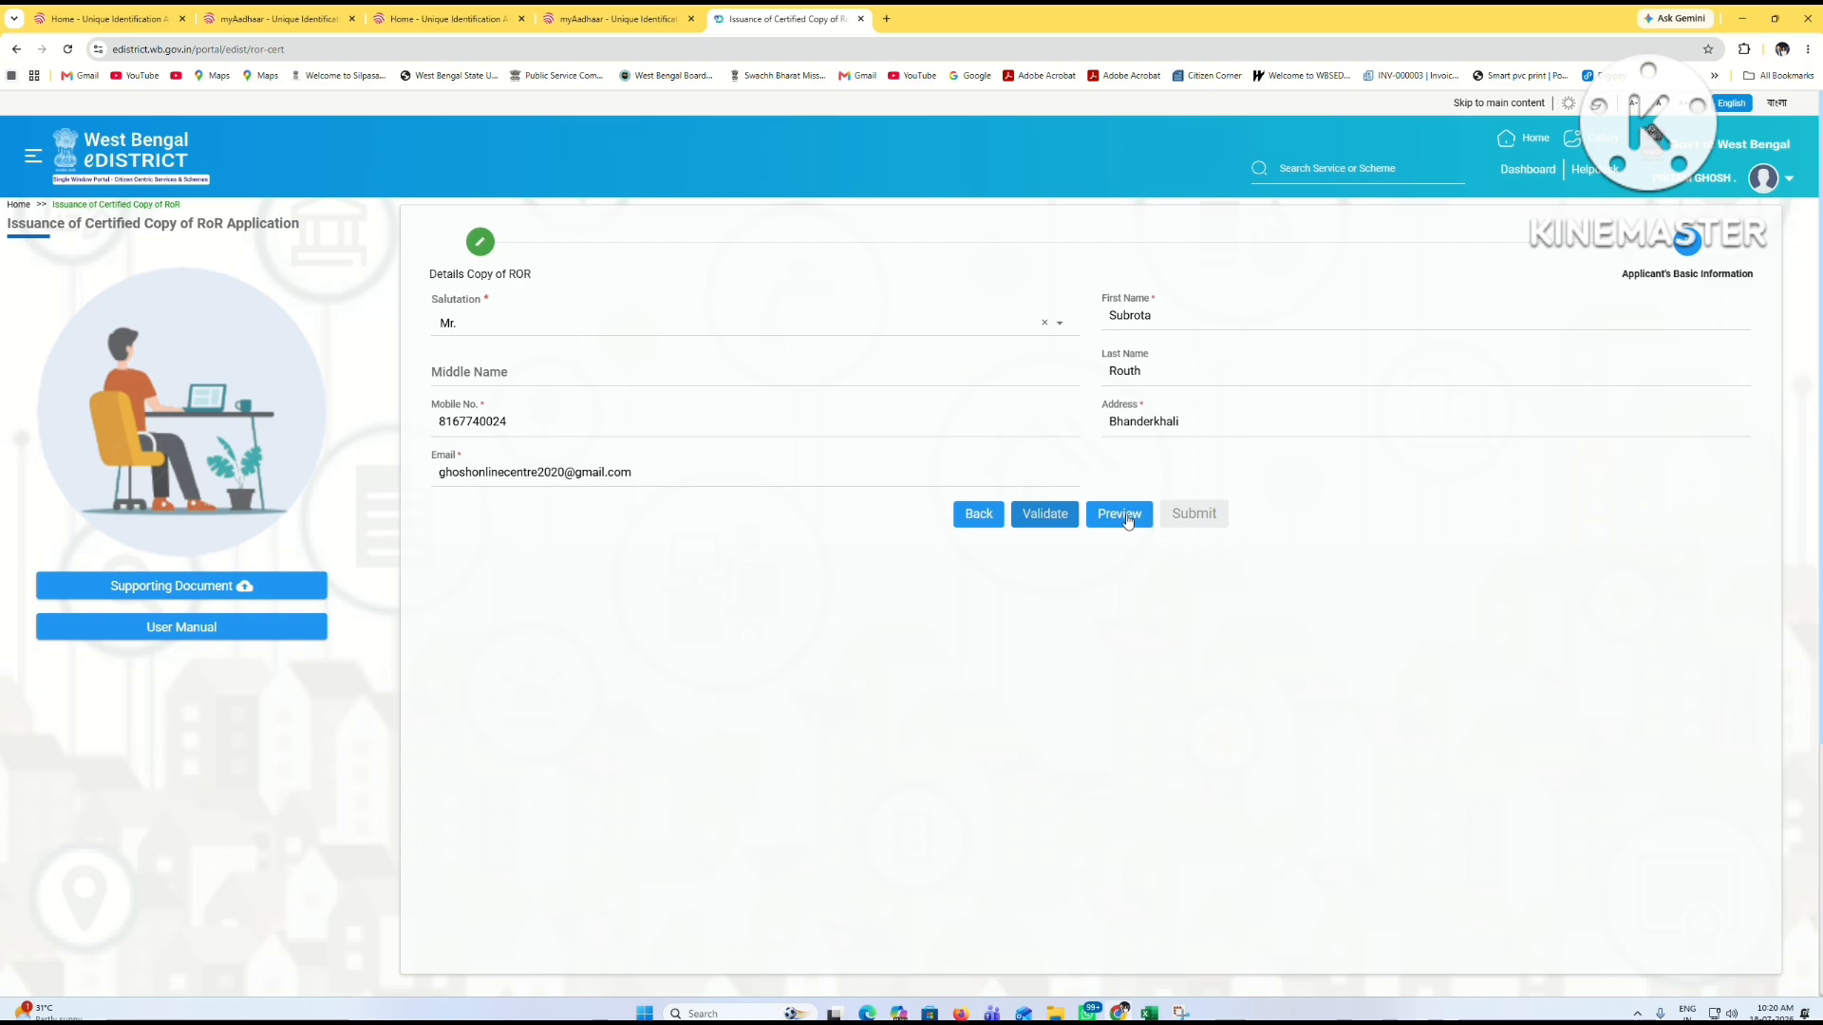
{"action": "left_click", "coordinate": [1124, 517]}
{"action": "scroll", "coordinate": [988, 531], "scroll_direction": "down", "scroll_amount": 5}
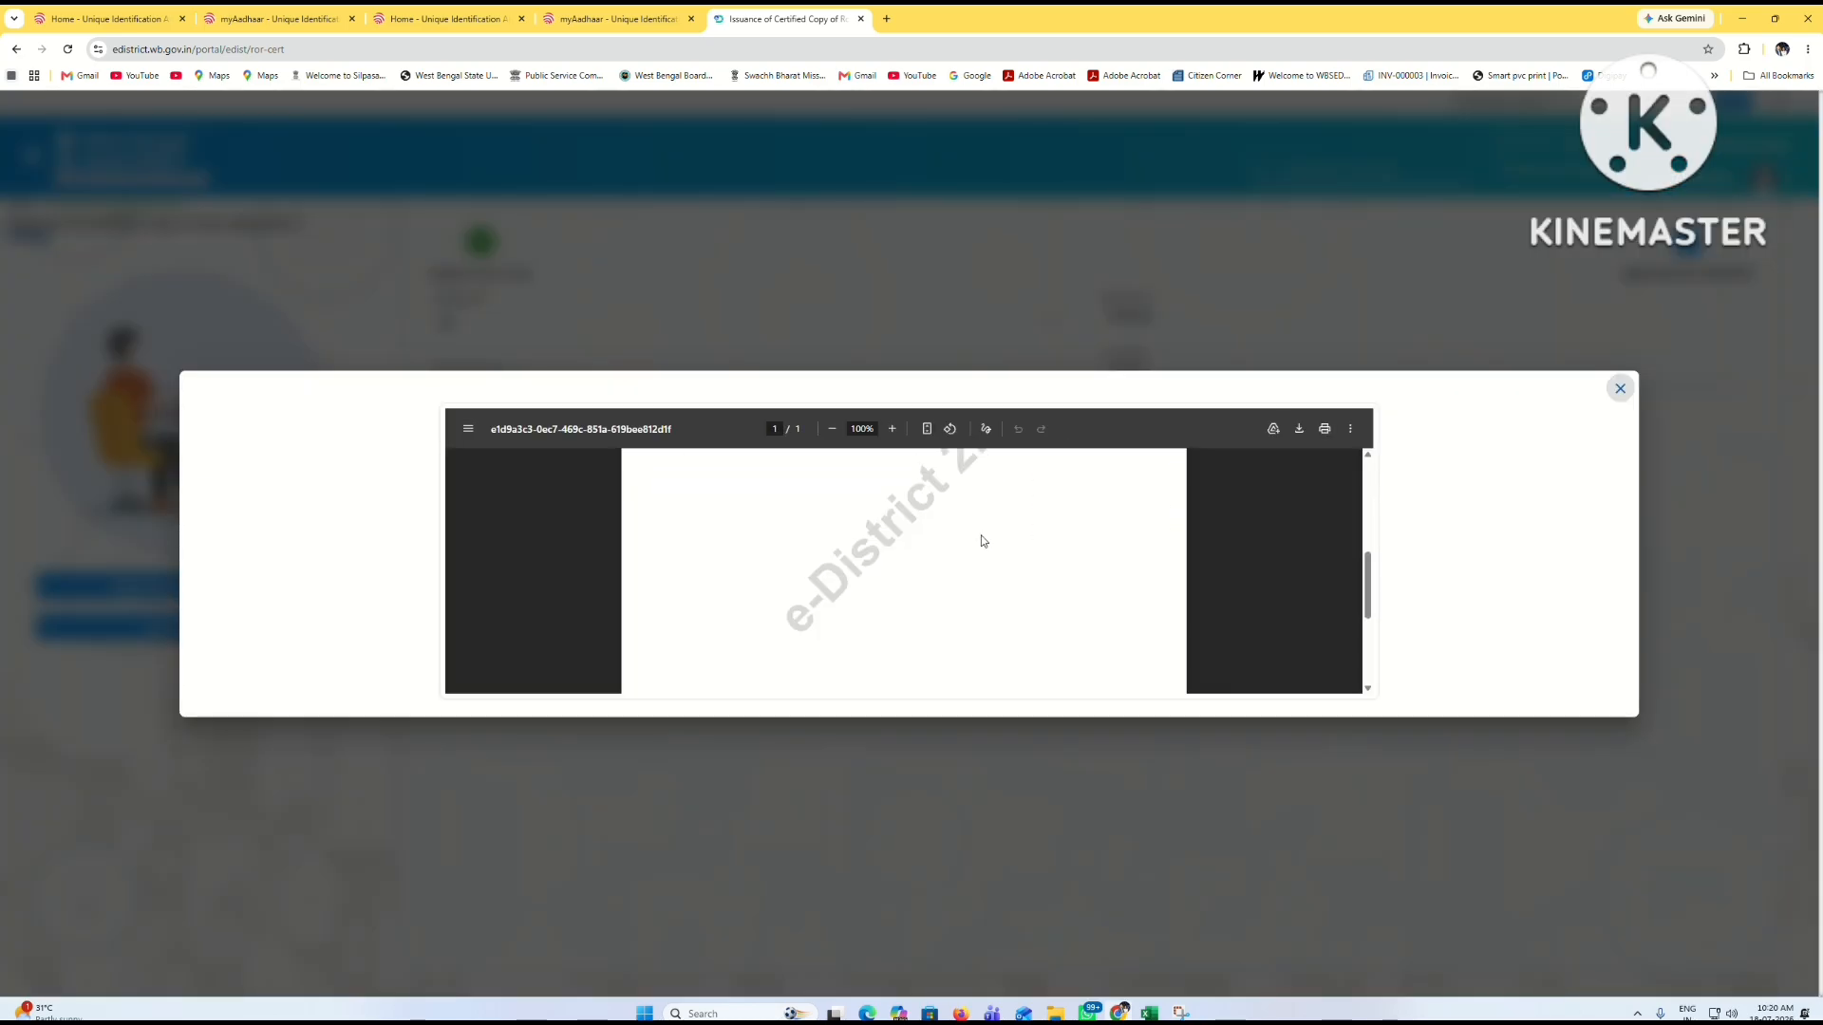
{"action": "left_click", "coordinate": [1623, 389]}
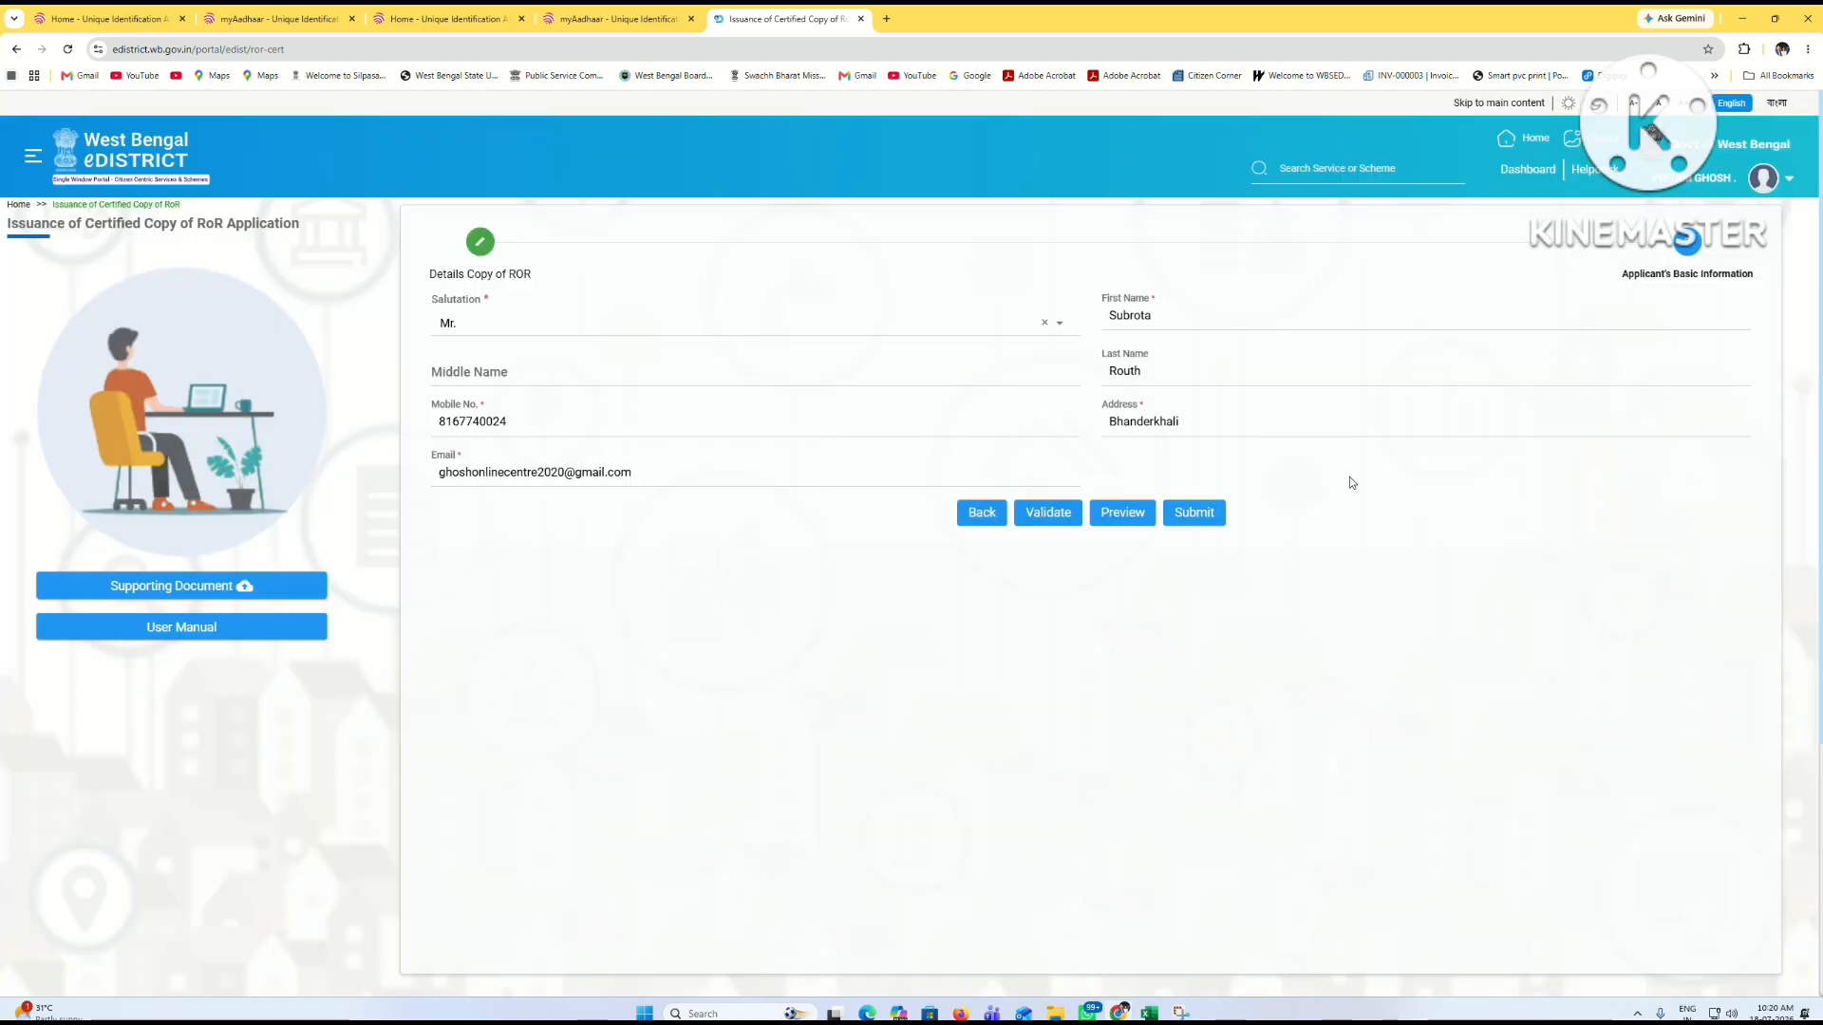
Step: Submit the application, copy its application number, and download the acknowledgement PDF
{"action": "left_click", "coordinate": [1210, 520]}
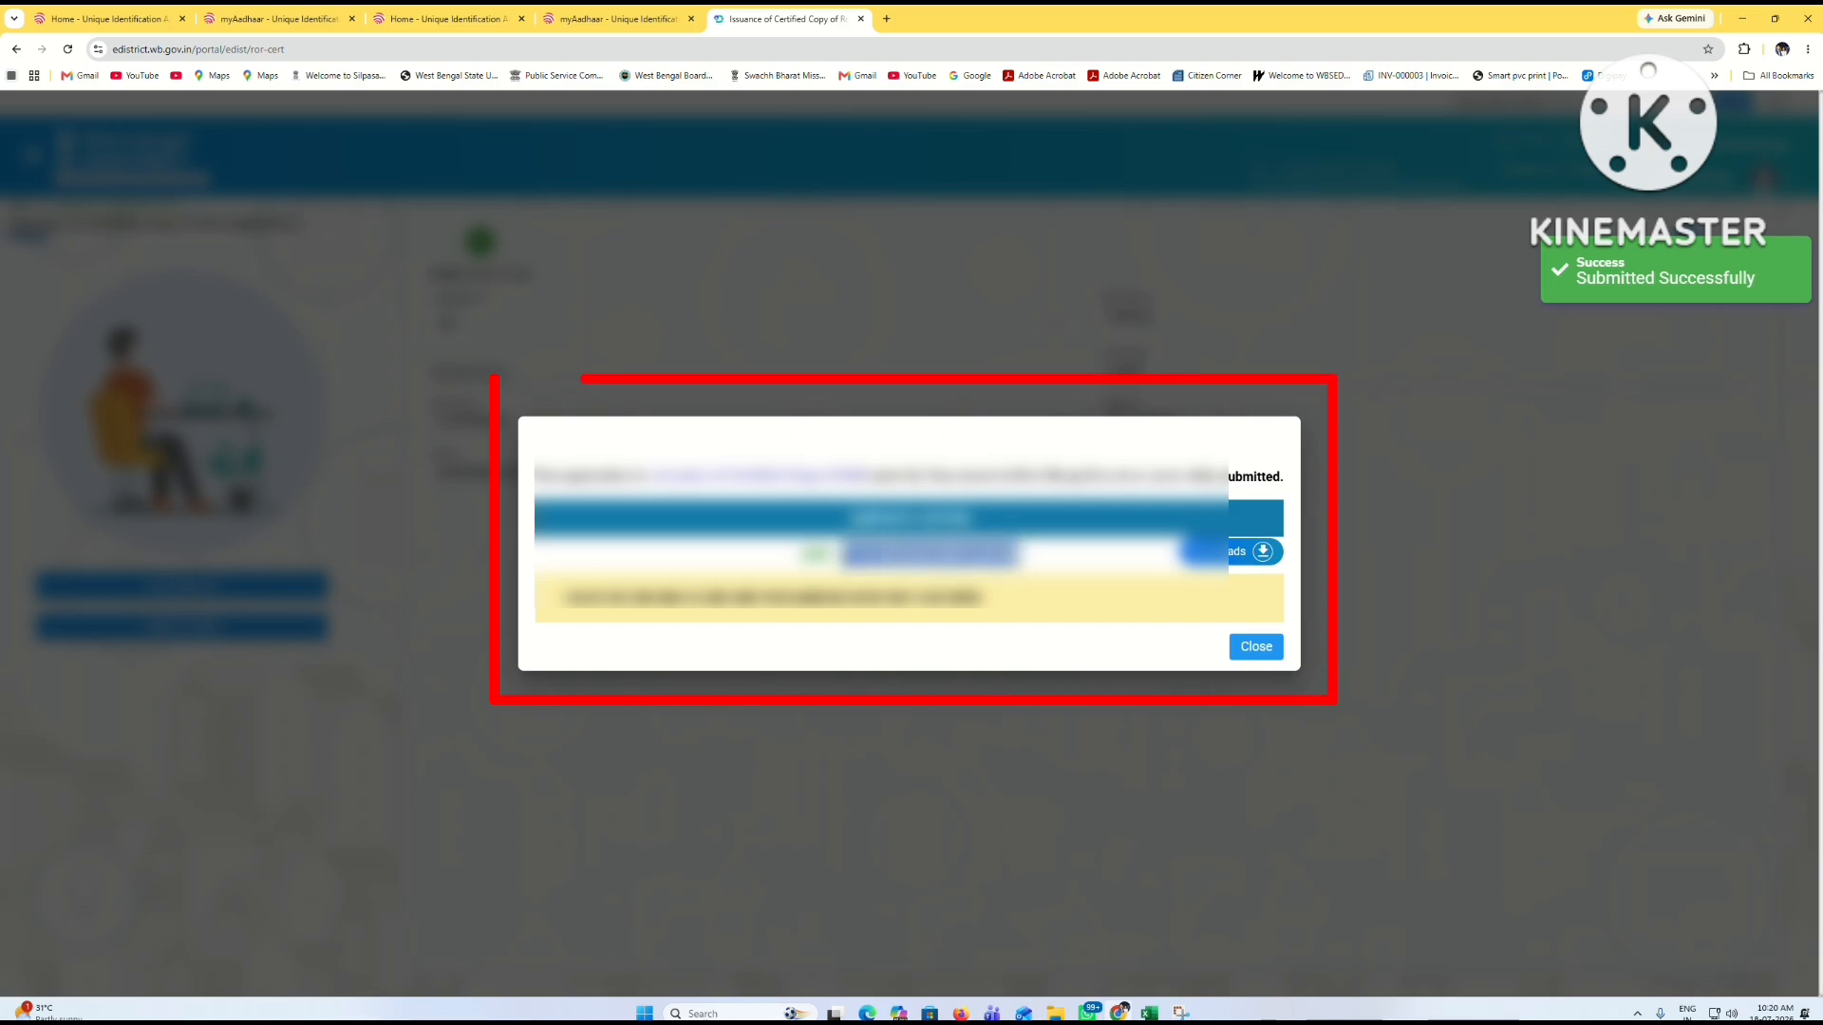
{"action": "right_click", "coordinate": [881, 551]}
{"action": "left_click", "coordinate": [427, 466]}
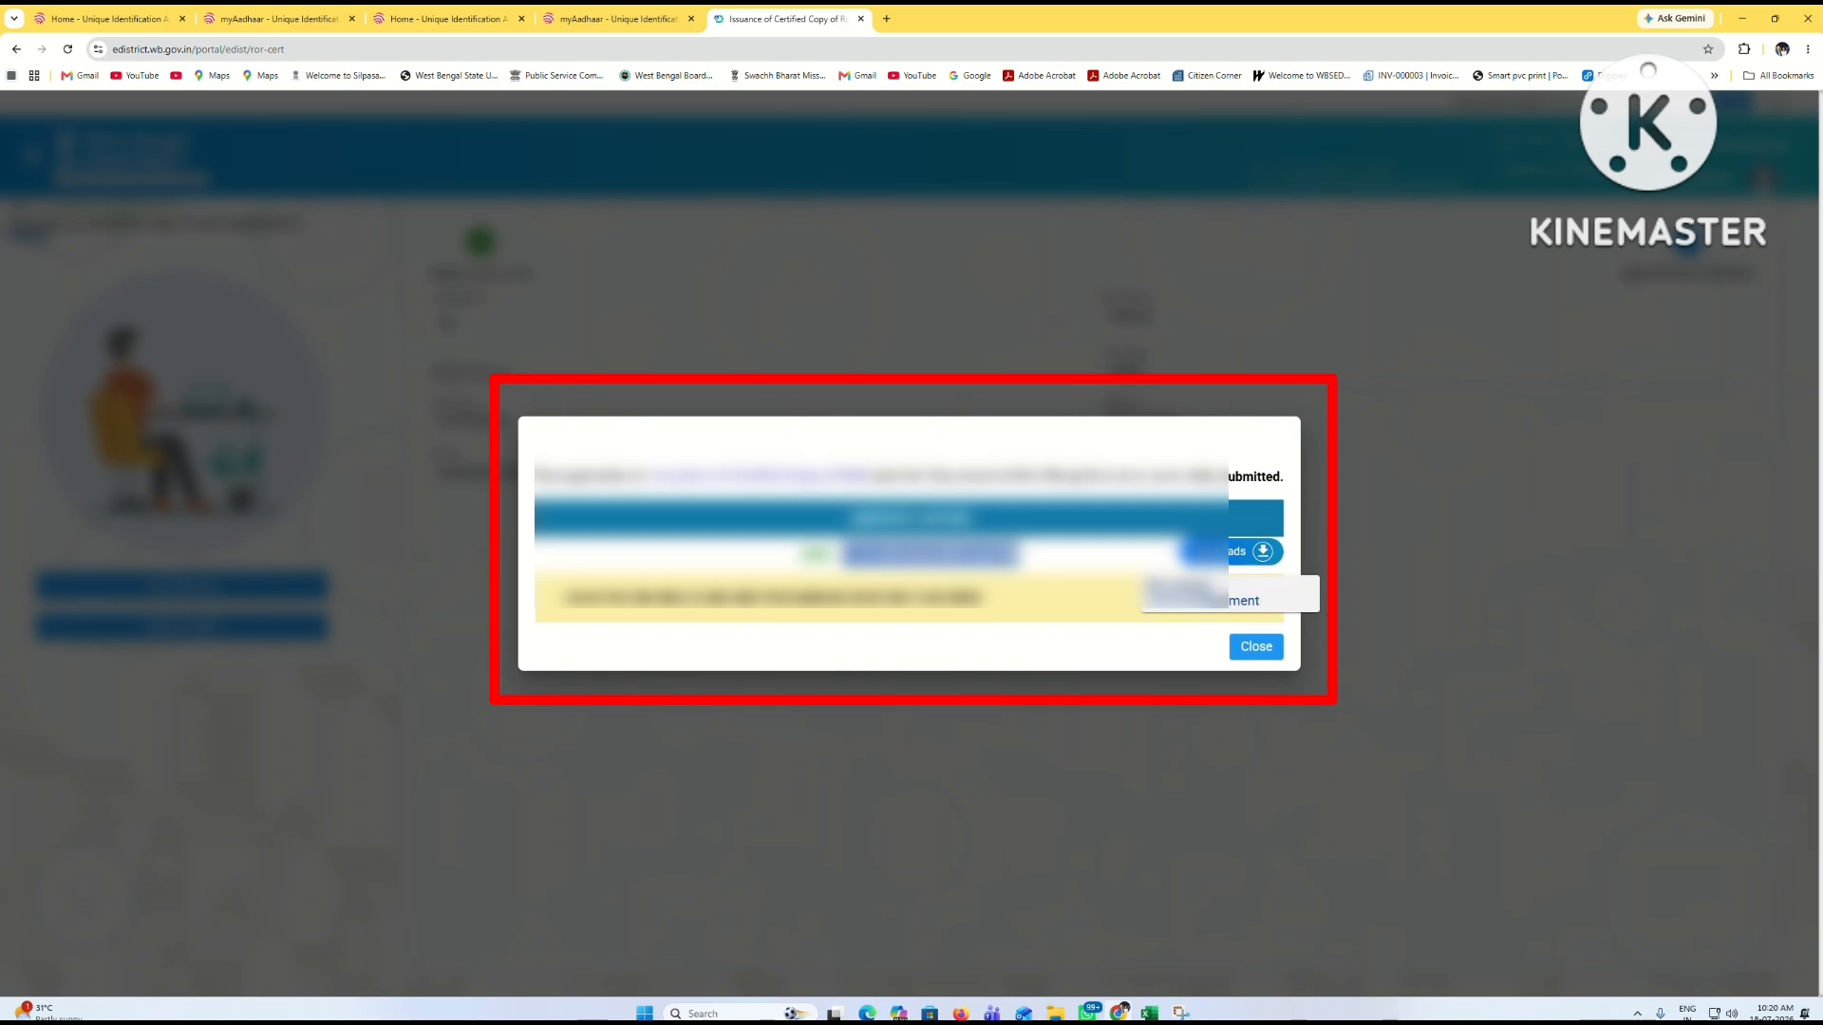
{"action": "left_click", "coordinate": [1253, 551]}
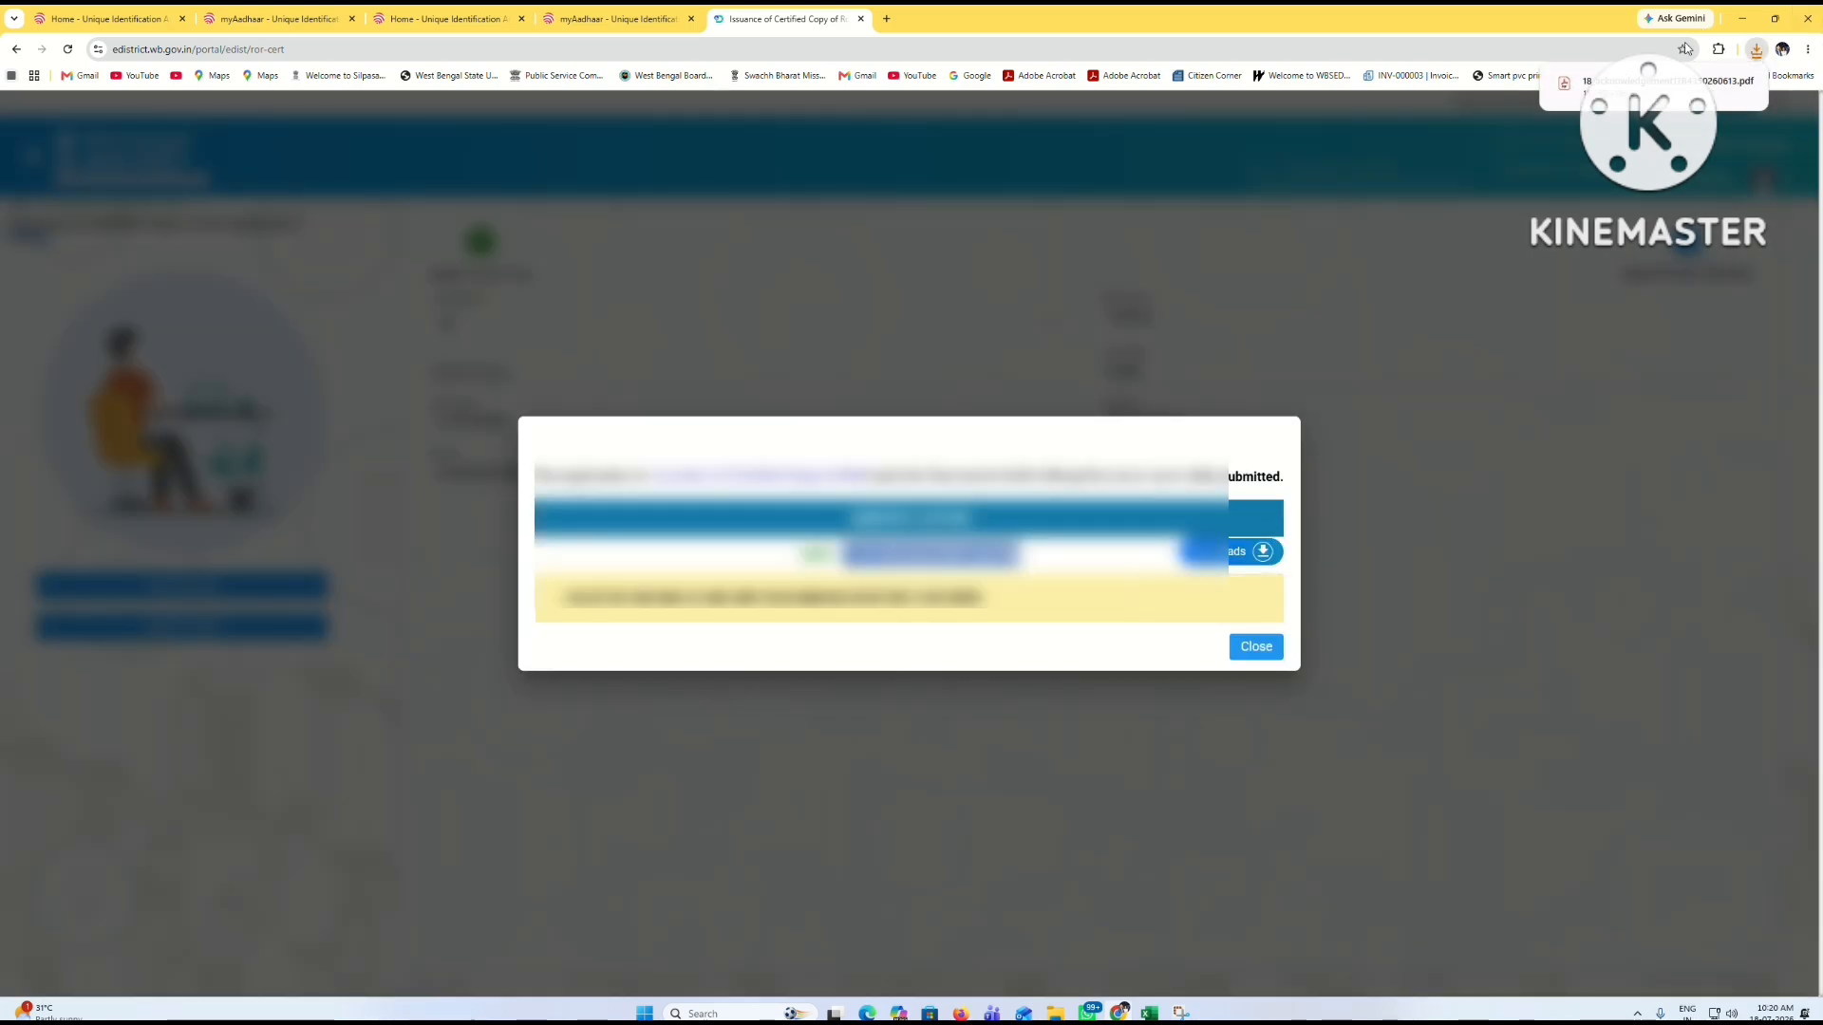
{"action": "left_click", "coordinate": [1718, 87]}
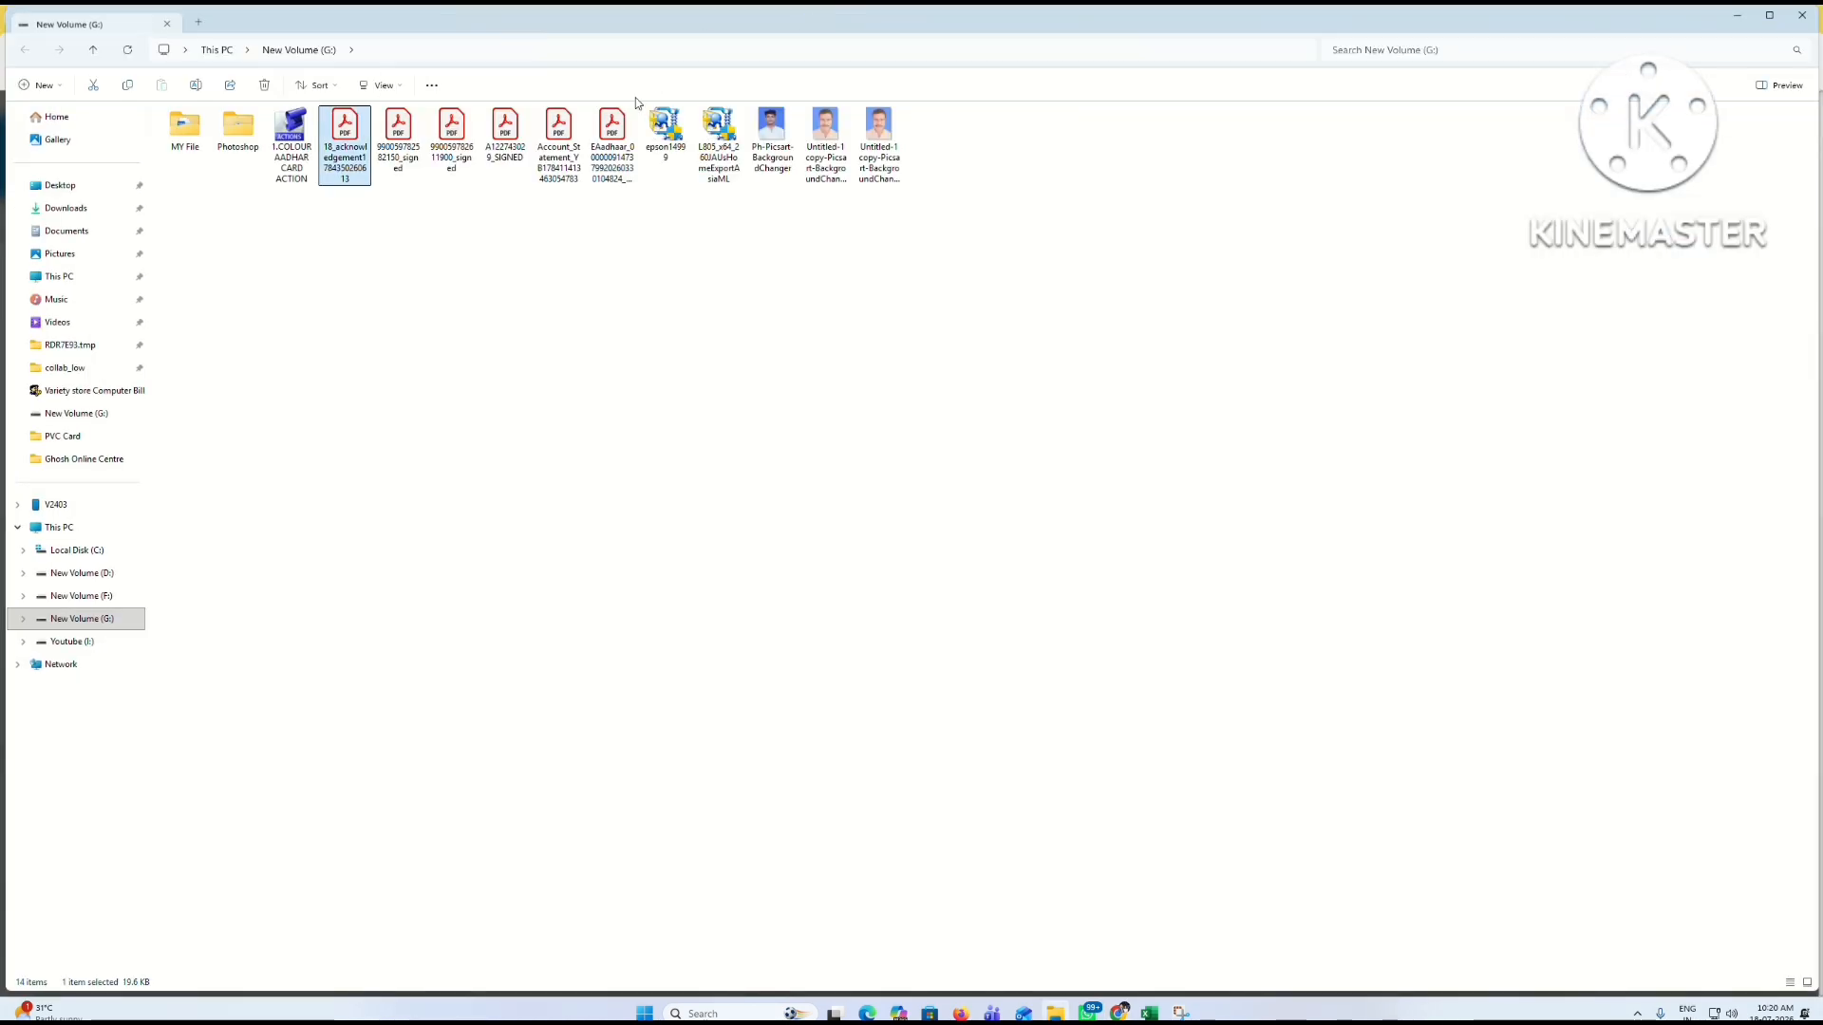
Step: Move the acknowledgement PDF from File Explorer to the desktop and open it
{"action": "right_click", "coordinate": [345, 149]}
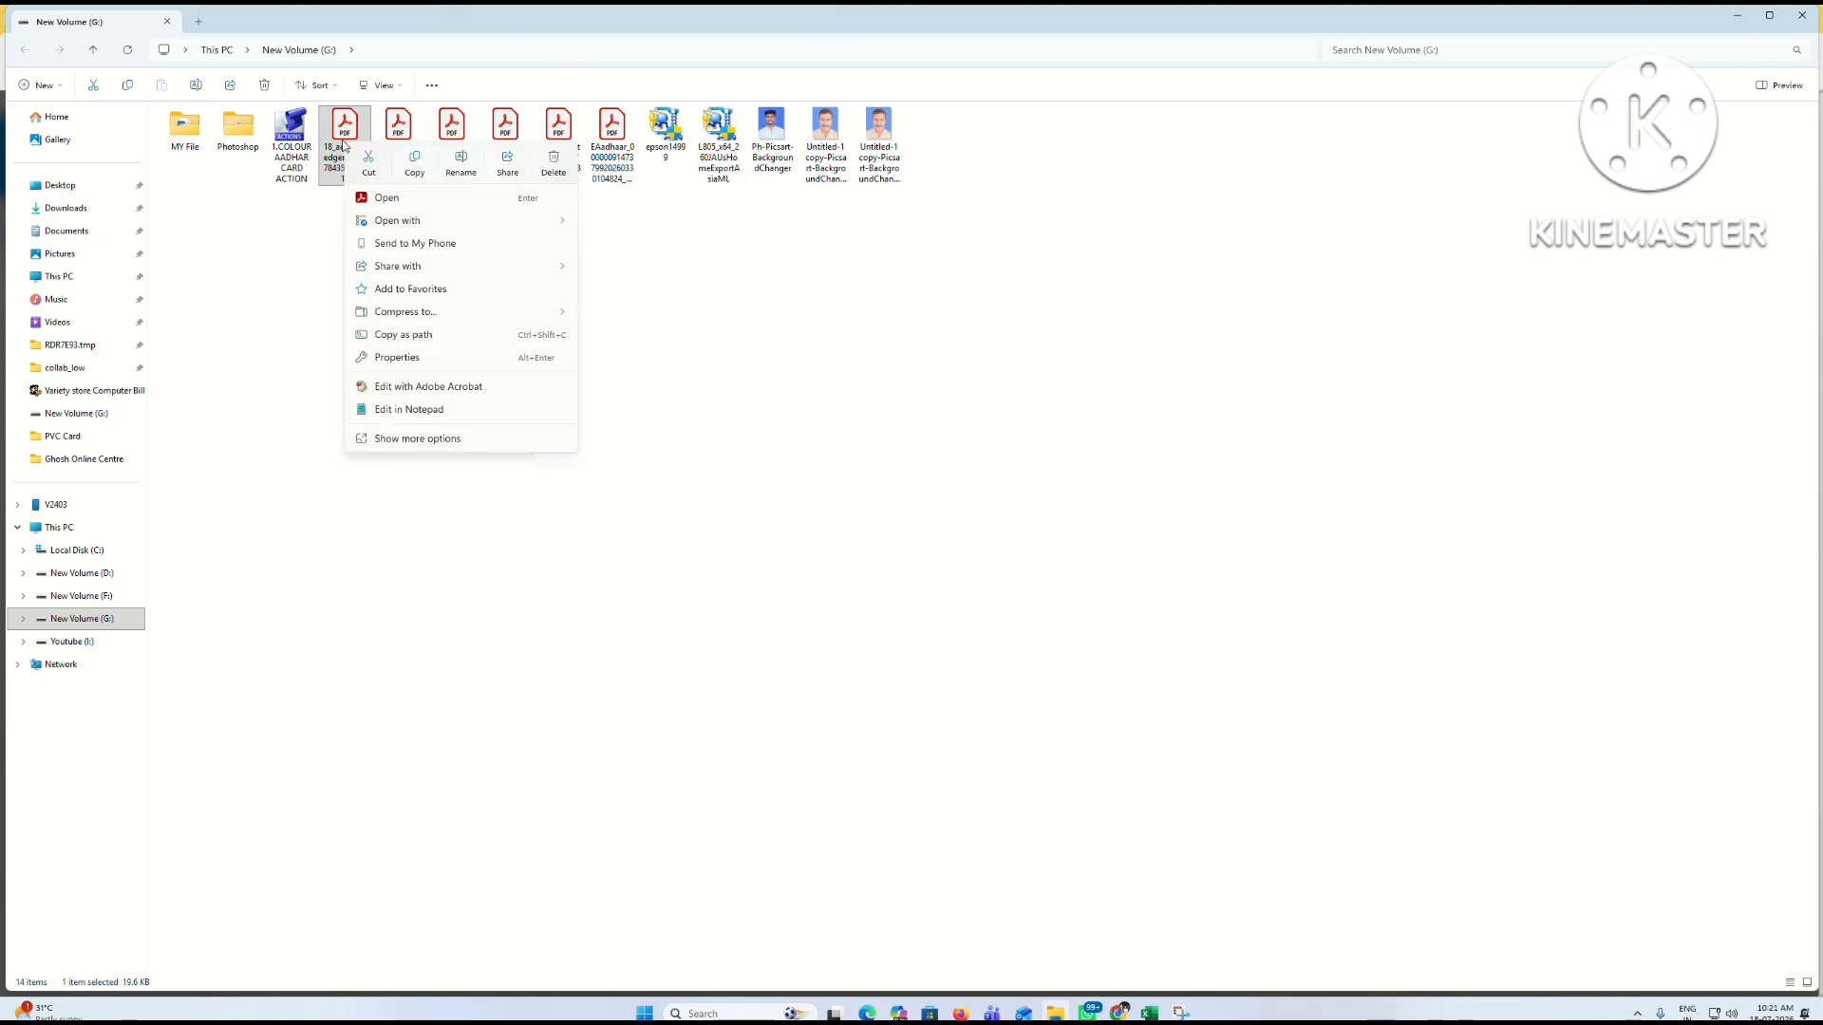
{"action": "left_click", "coordinate": [364, 171]}
{"action": "left_click", "coordinate": [1738, 14]}
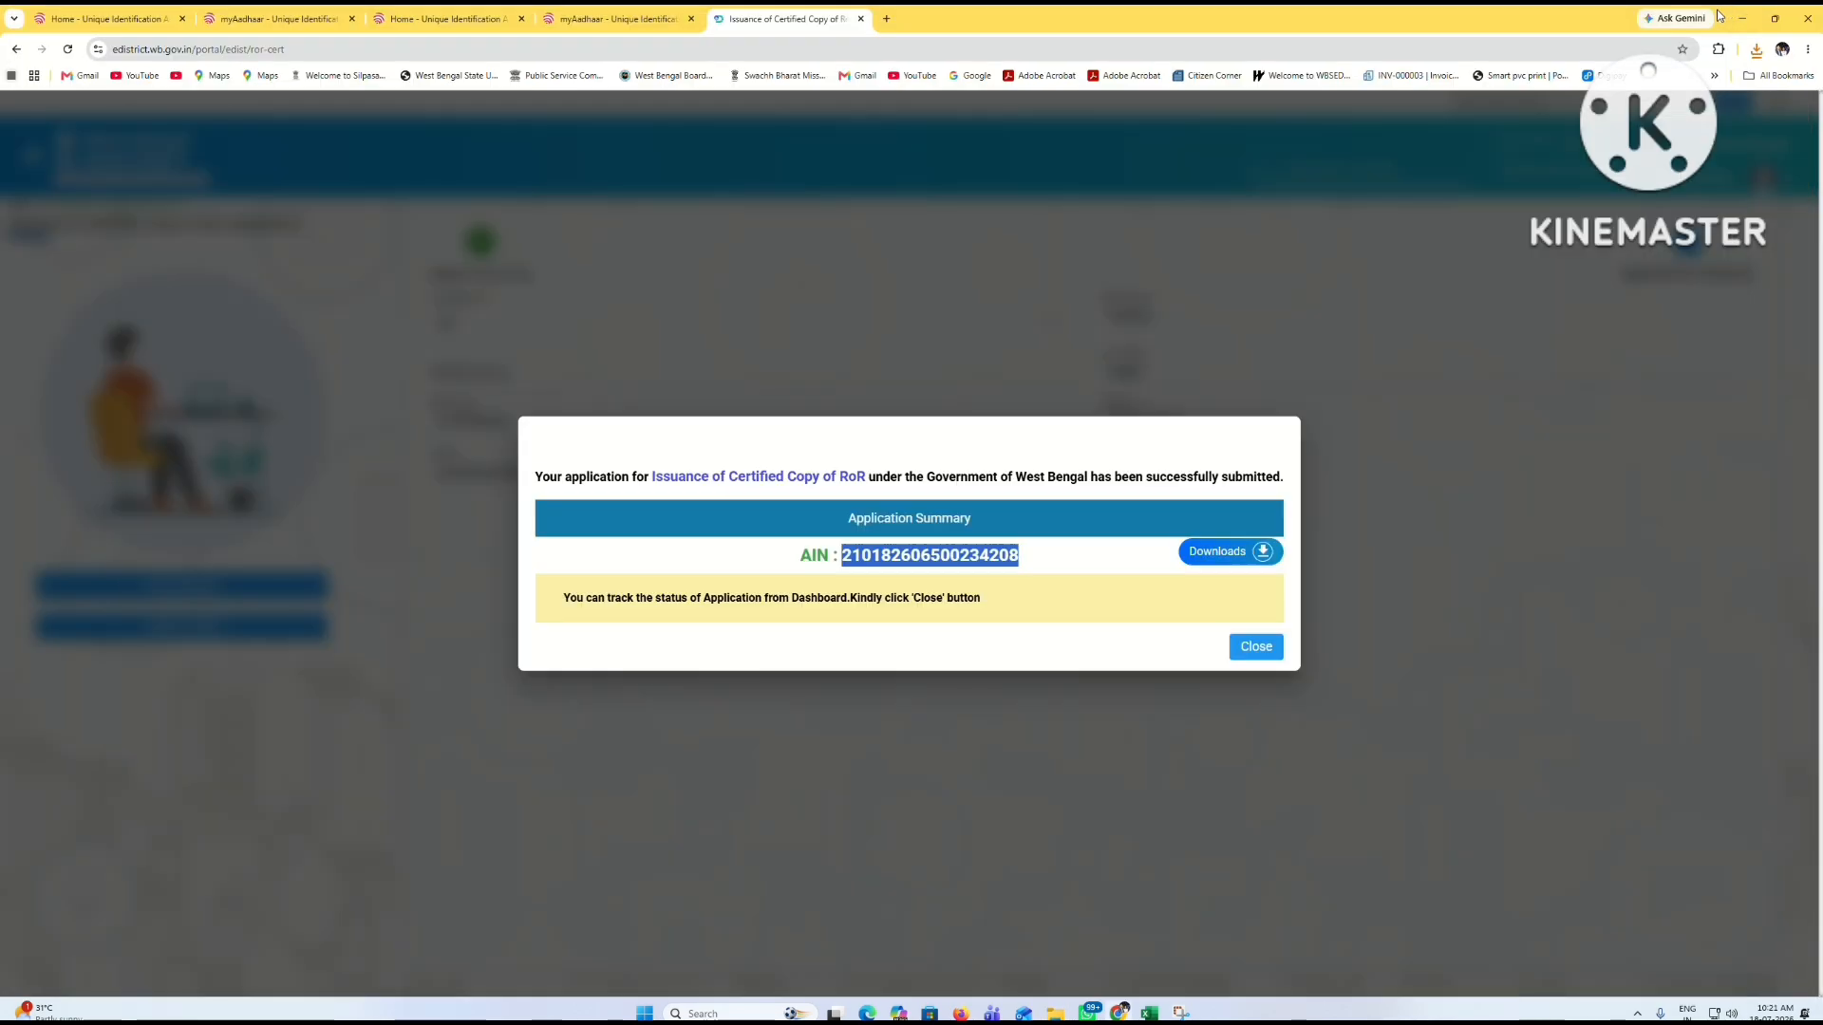
{"action": "left_click", "coordinate": [1741, 12]}
{"action": "right_click", "coordinate": [691, 275]}
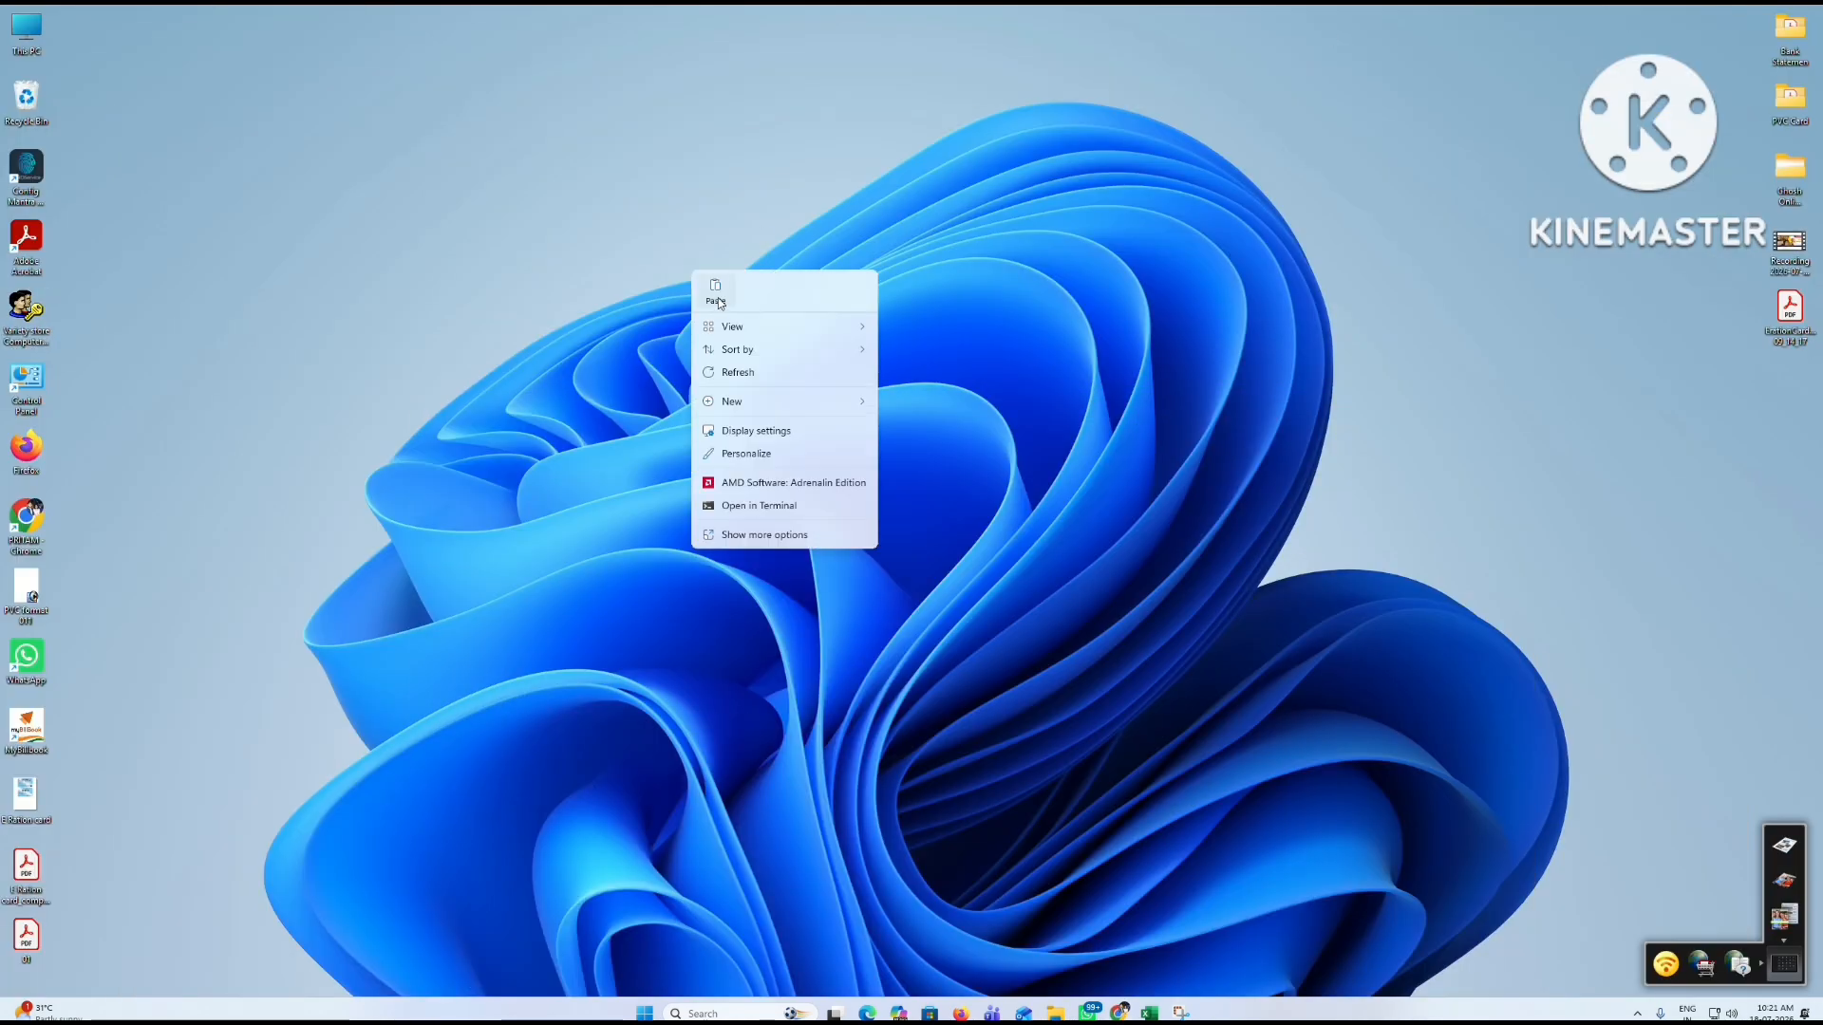
{"action": "left_click", "coordinate": [750, 349]}
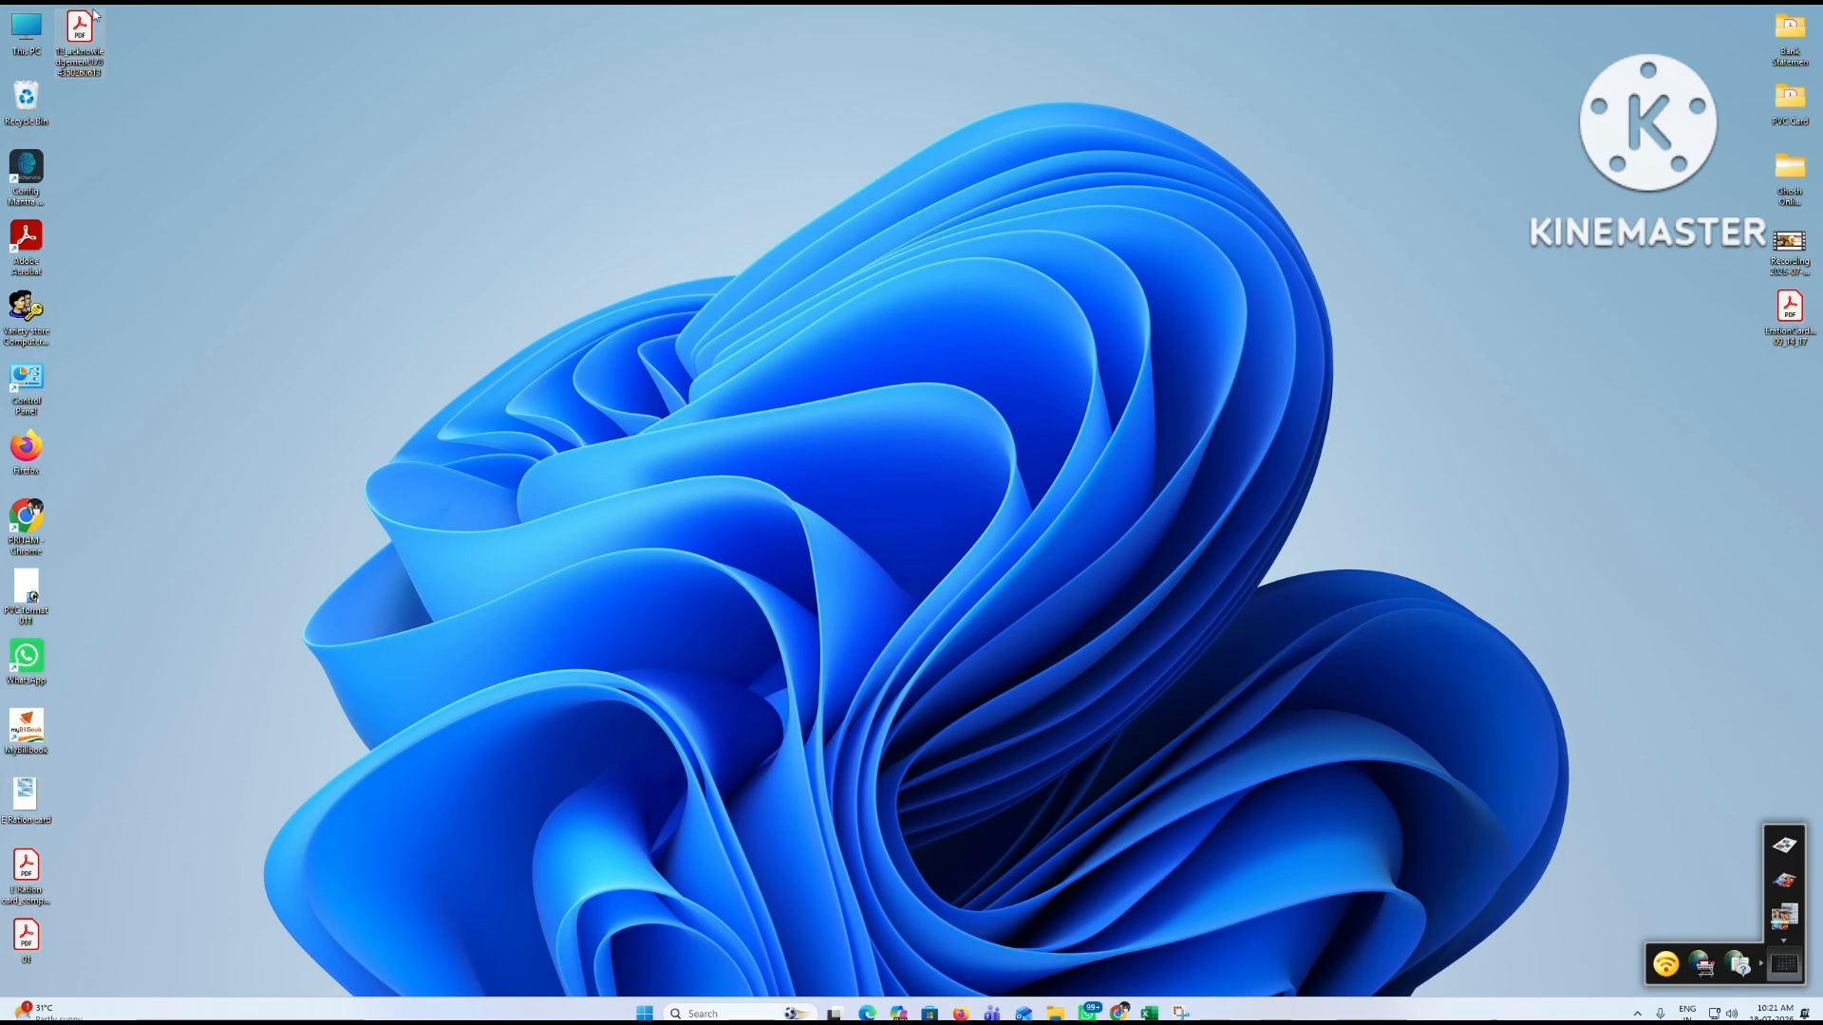
{"action": "double_click", "coordinate": [76, 29]}
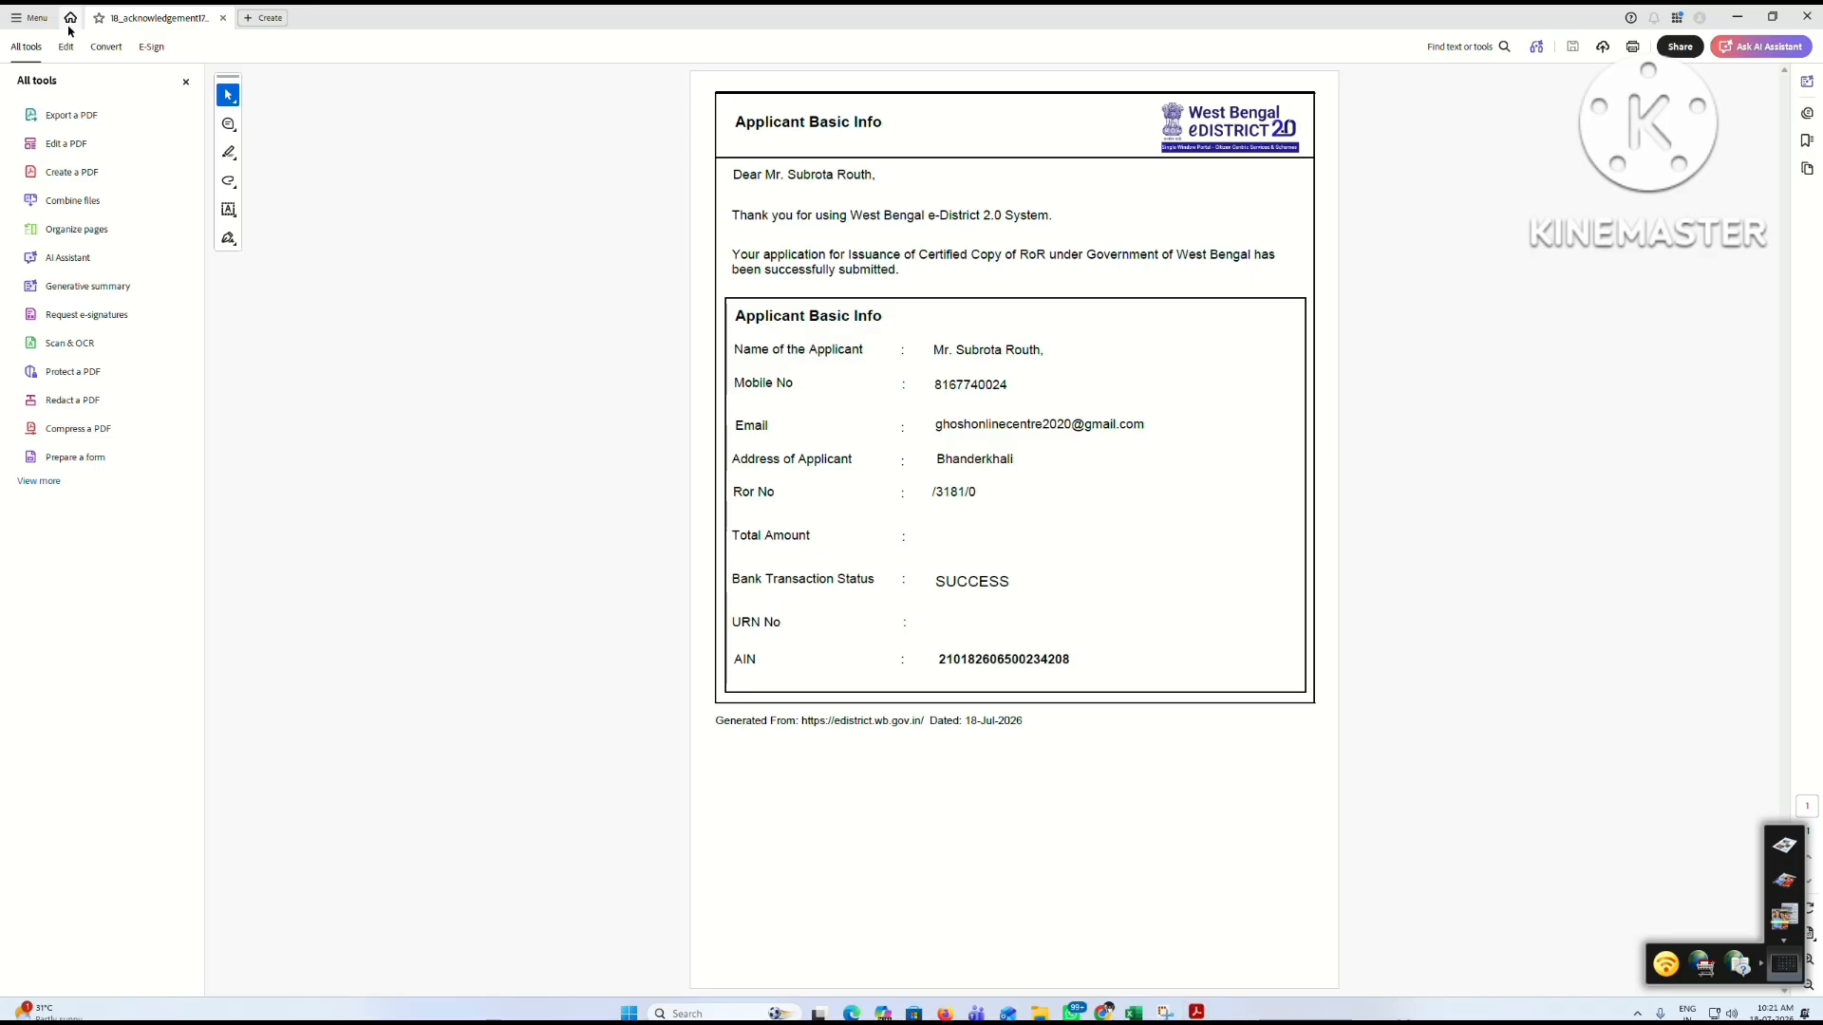
{"action": "left_click", "coordinate": [1098, 1006]}
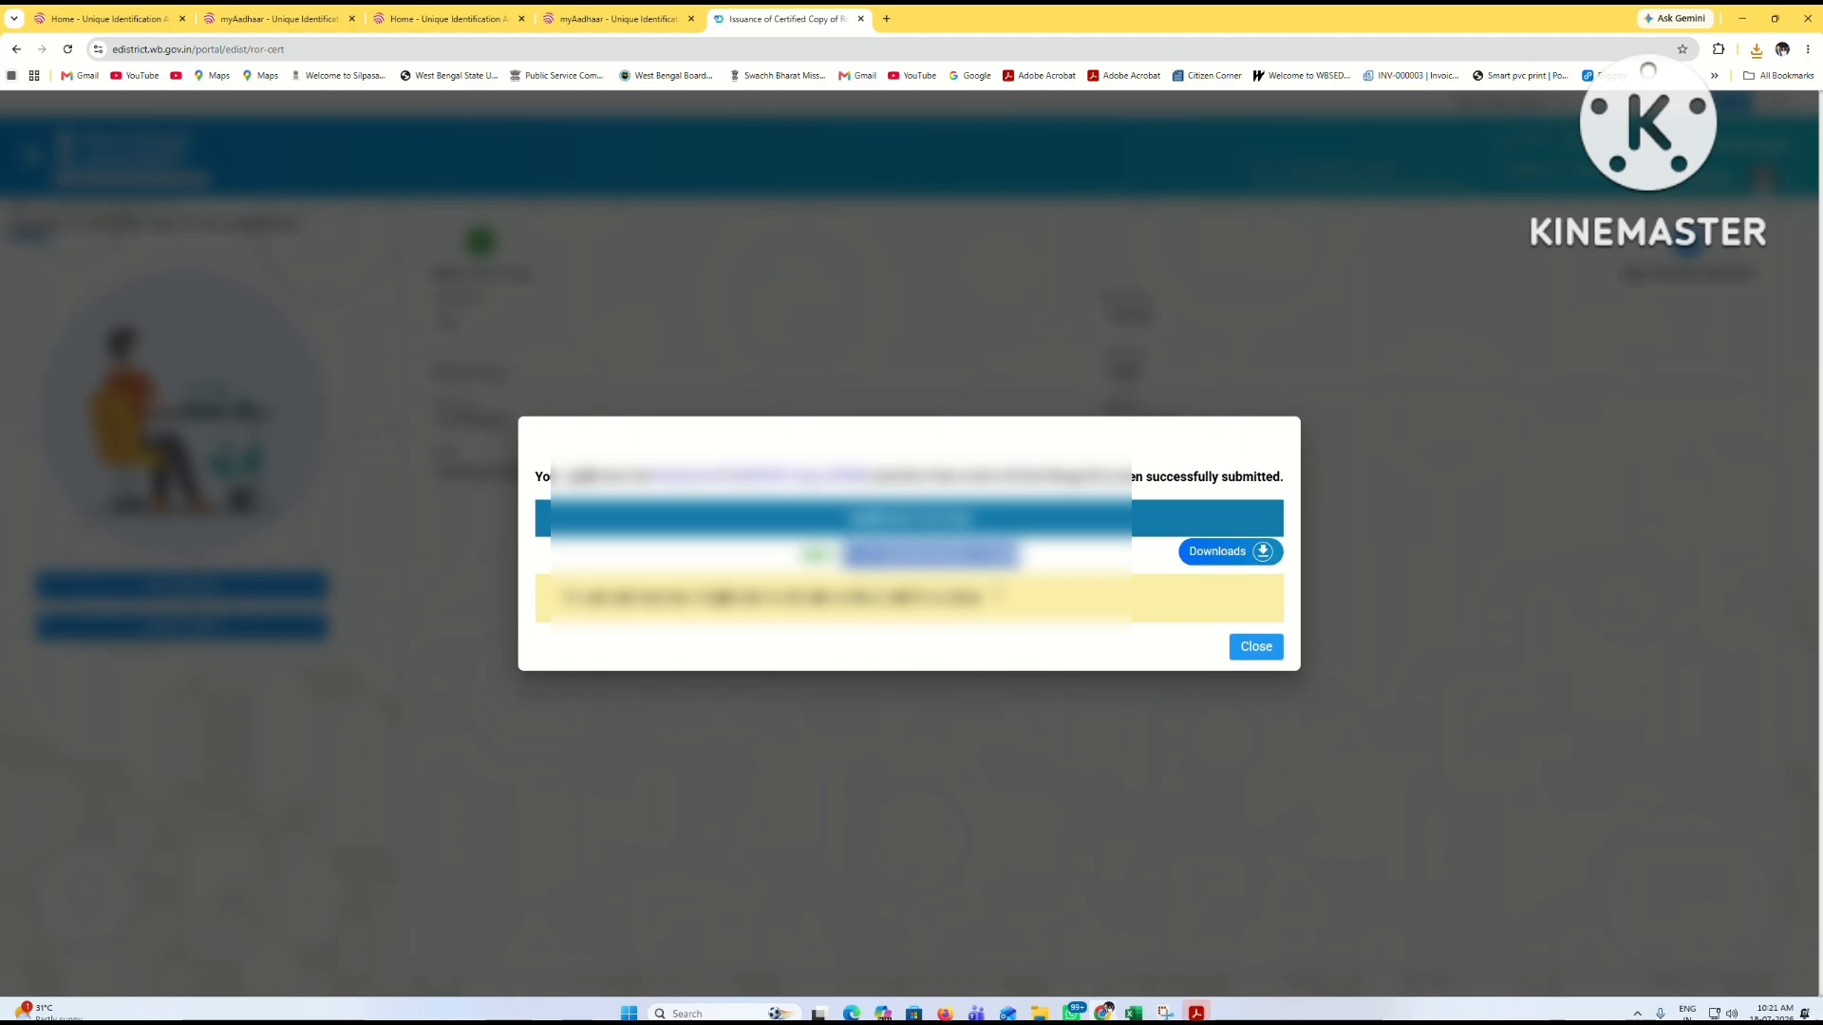
Step: From the dashboard, view the RoR application's certificate list and response PDF, then close both
{"action": "left_click", "coordinate": [1251, 649]}
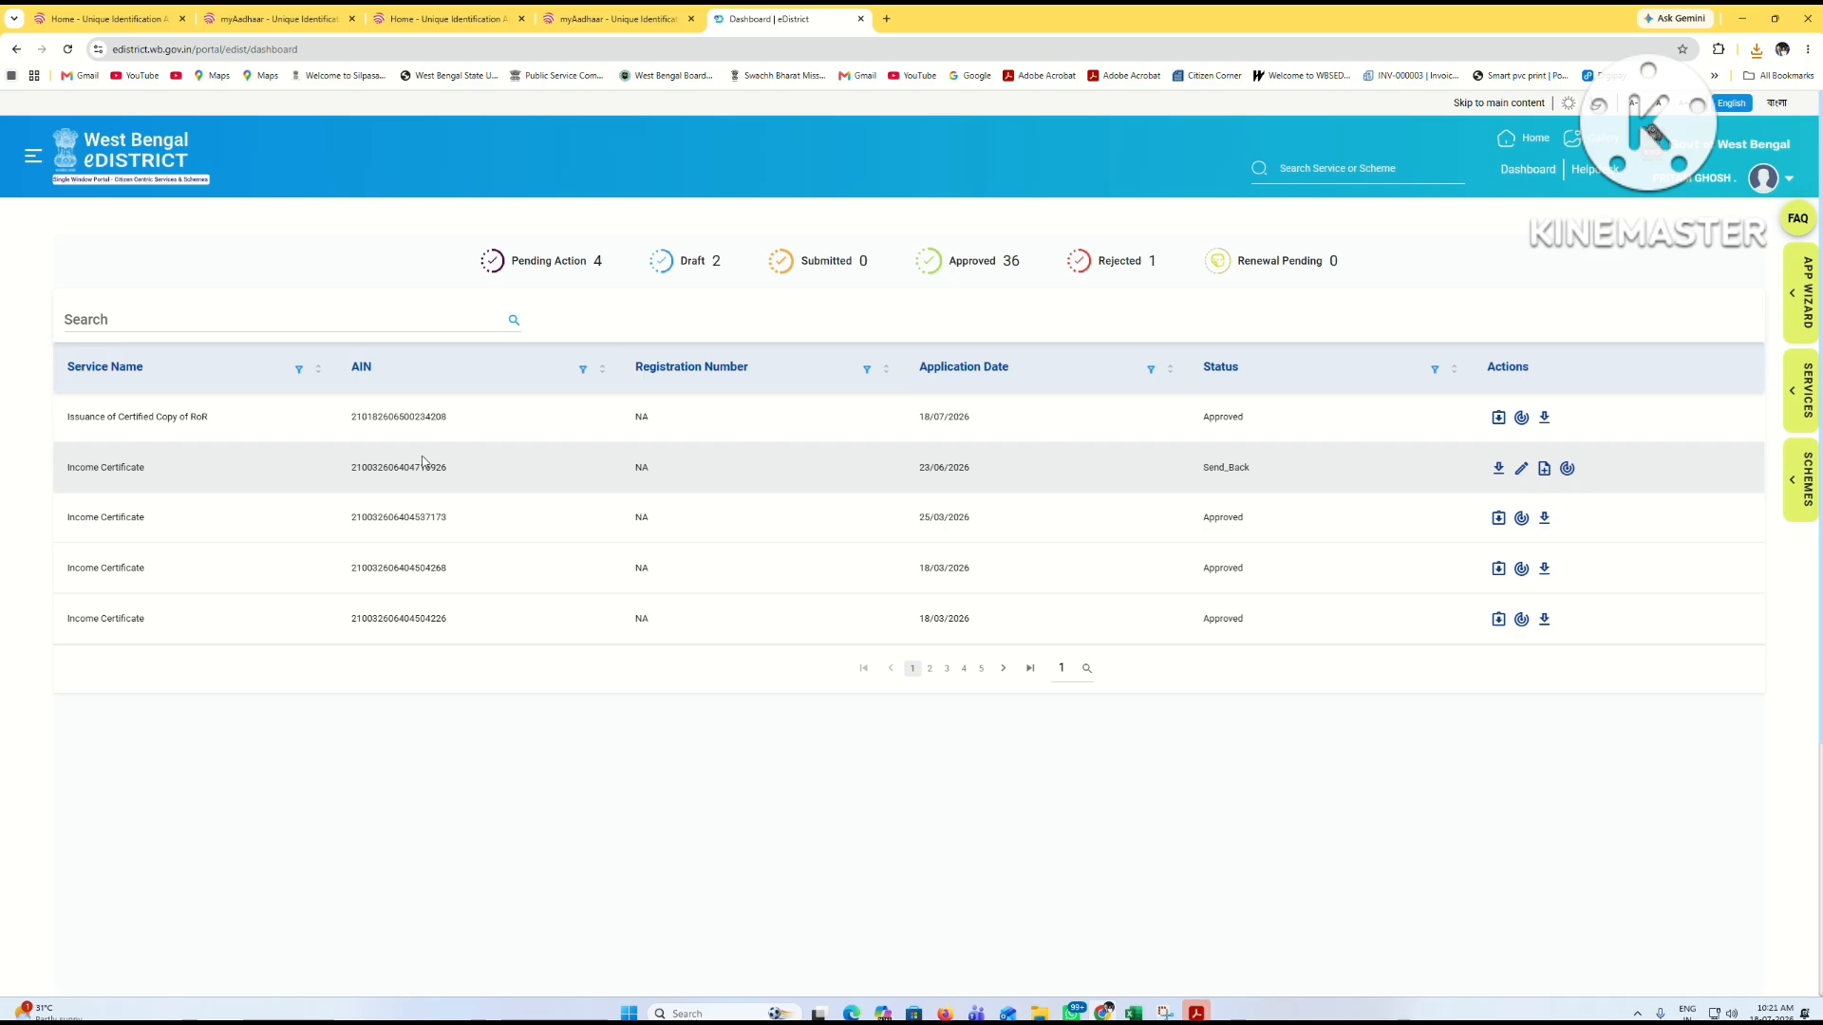
{"action": "left_click", "coordinate": [1499, 418]}
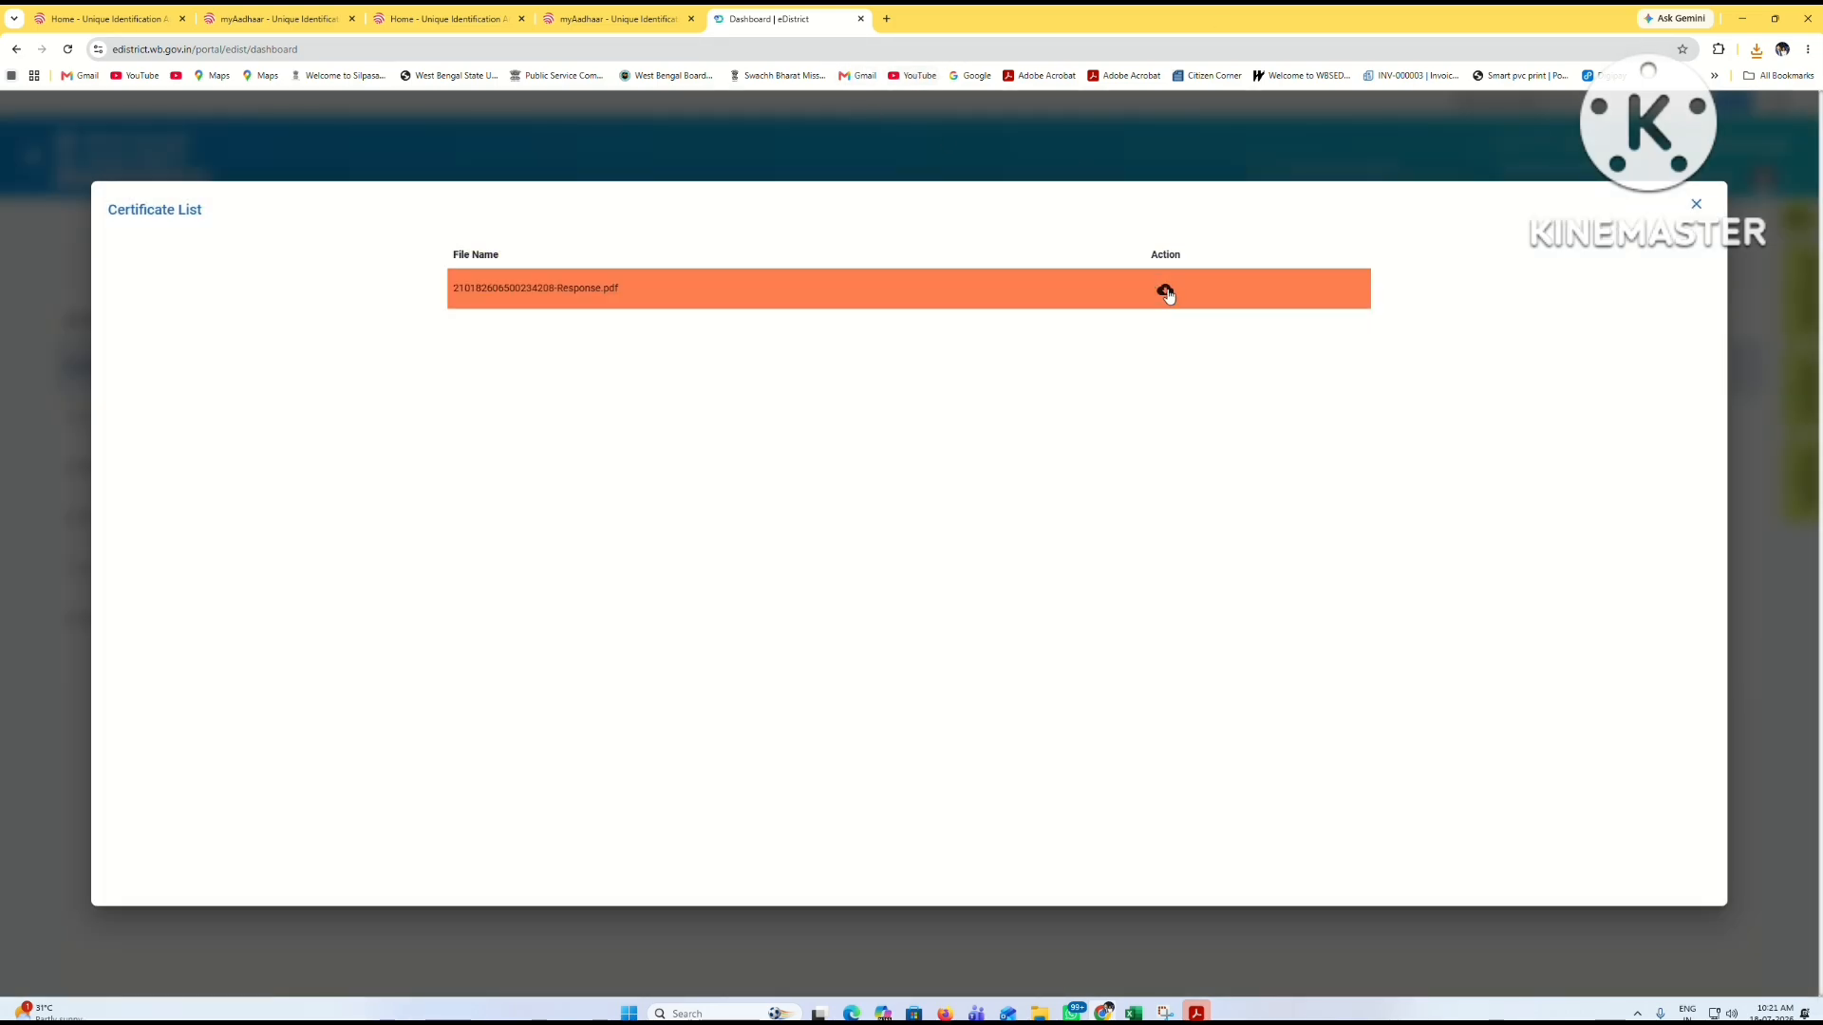
{"action": "left_click", "coordinate": [1165, 290]}
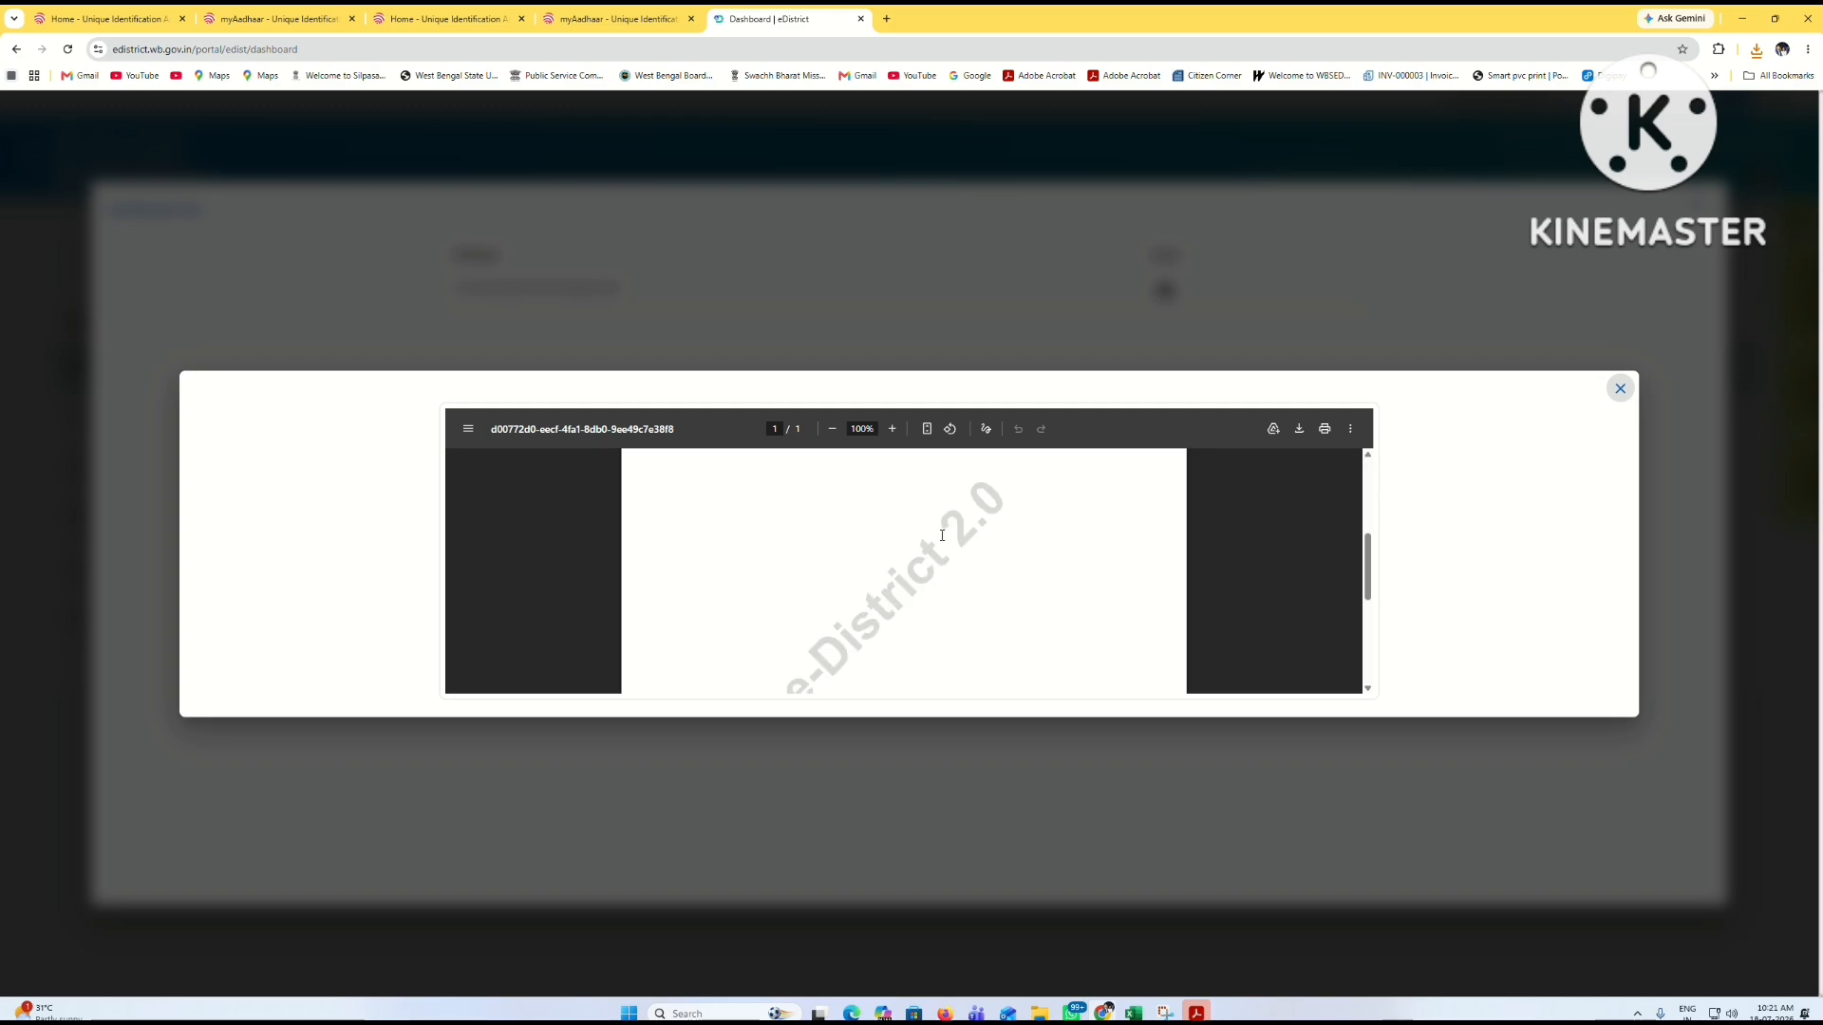
{"action": "scroll", "coordinate": [942, 534], "scroll_direction": "down", "scroll_amount": 3}
{"action": "scroll", "coordinate": [954, 541], "scroll_direction": "up", "scroll_amount": 4}
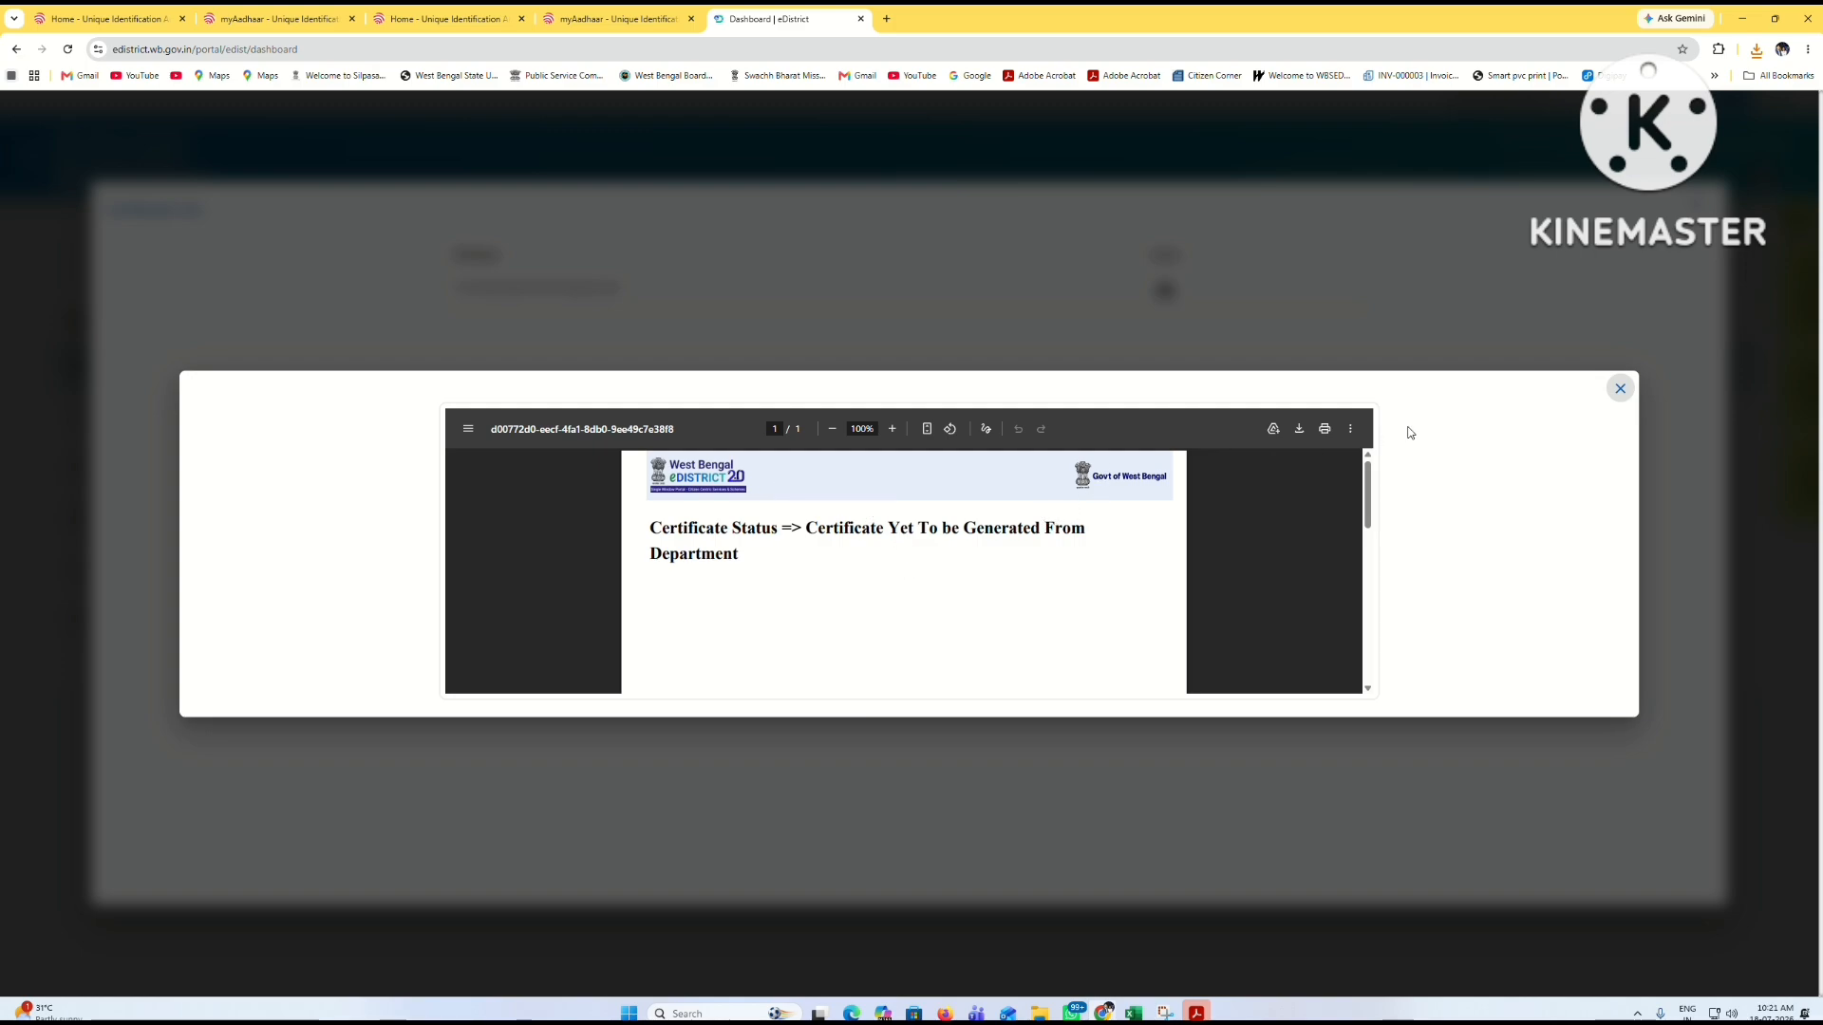
{"action": "left_click", "coordinate": [1620, 390]}
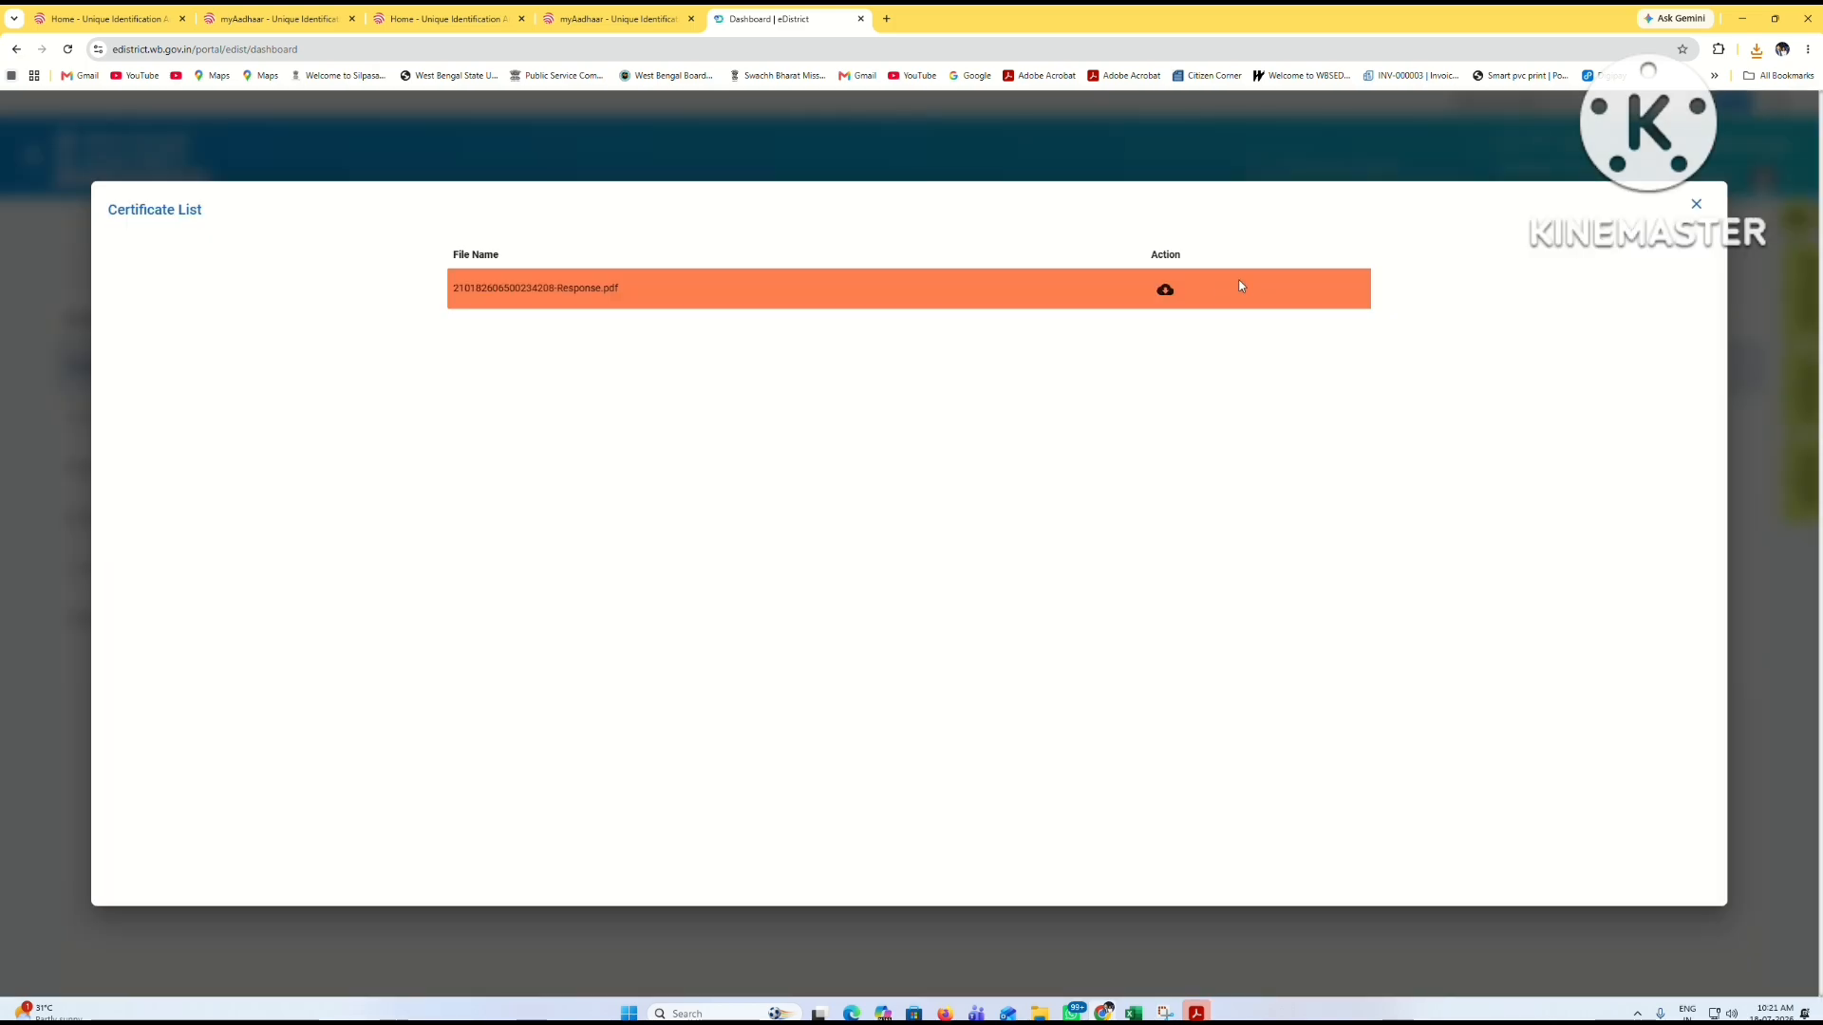
{"action": "left_click", "coordinate": [1697, 205]}
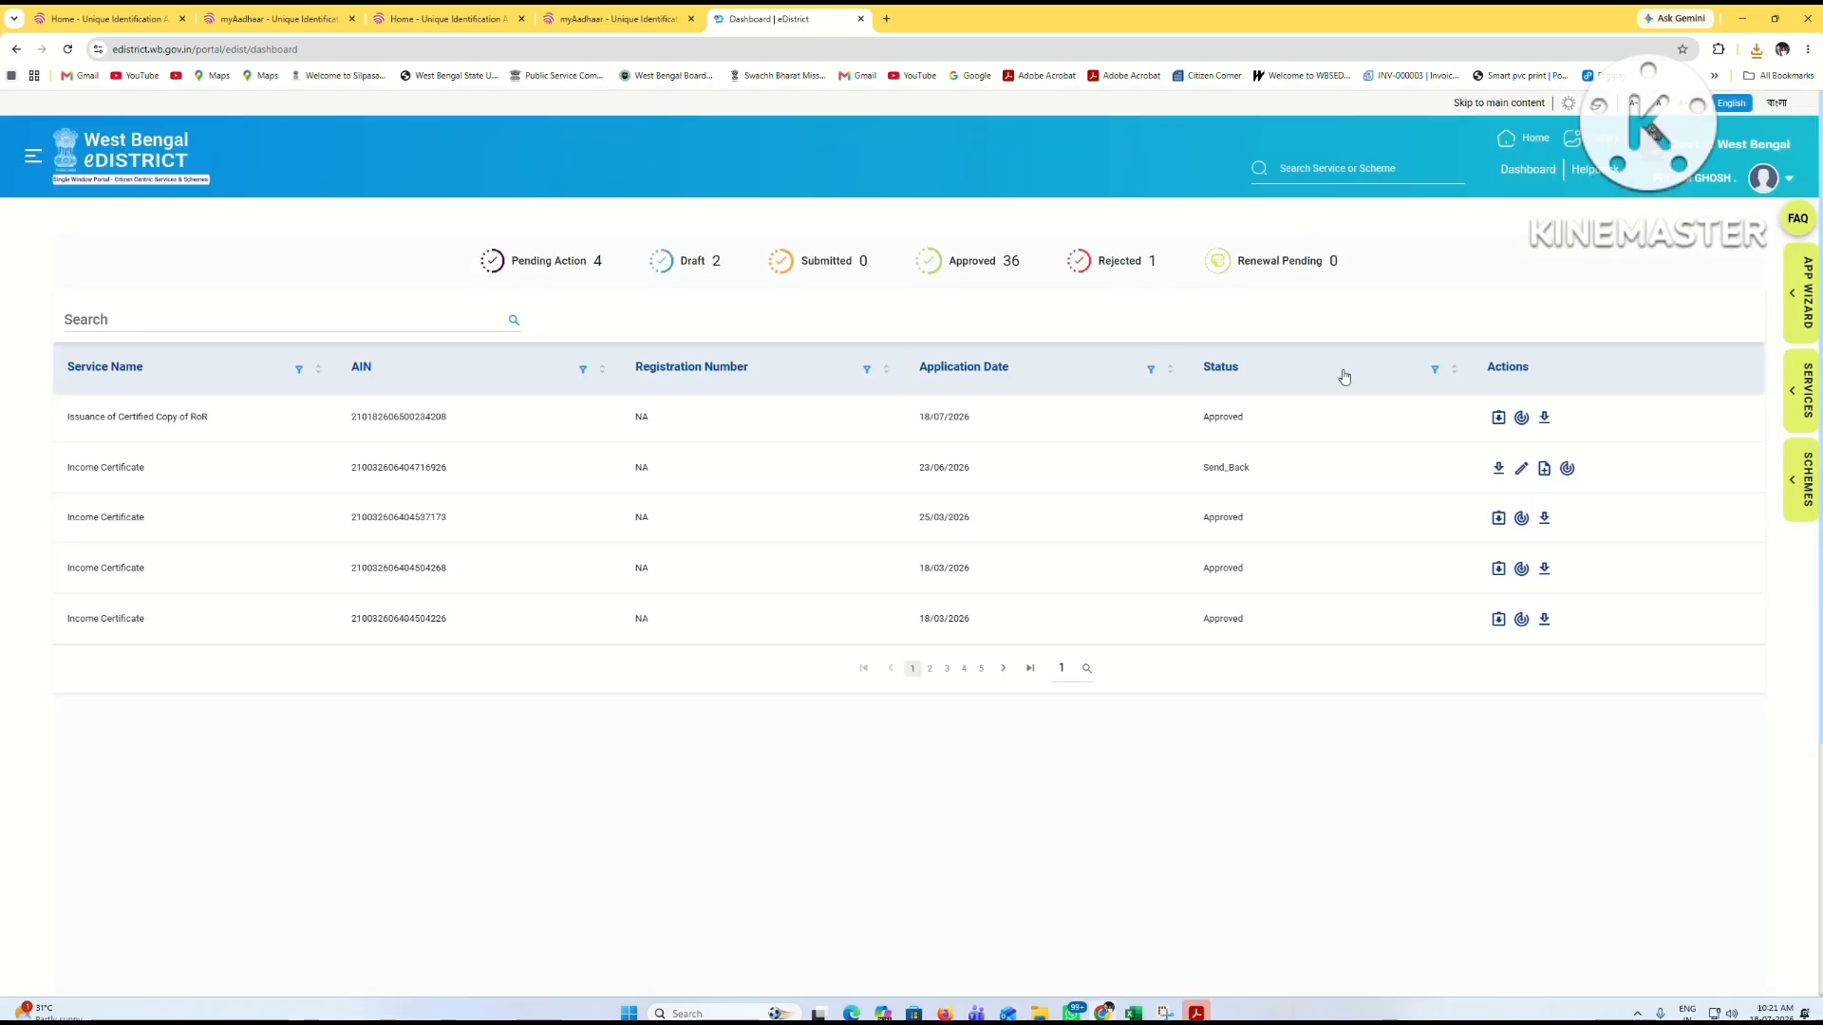